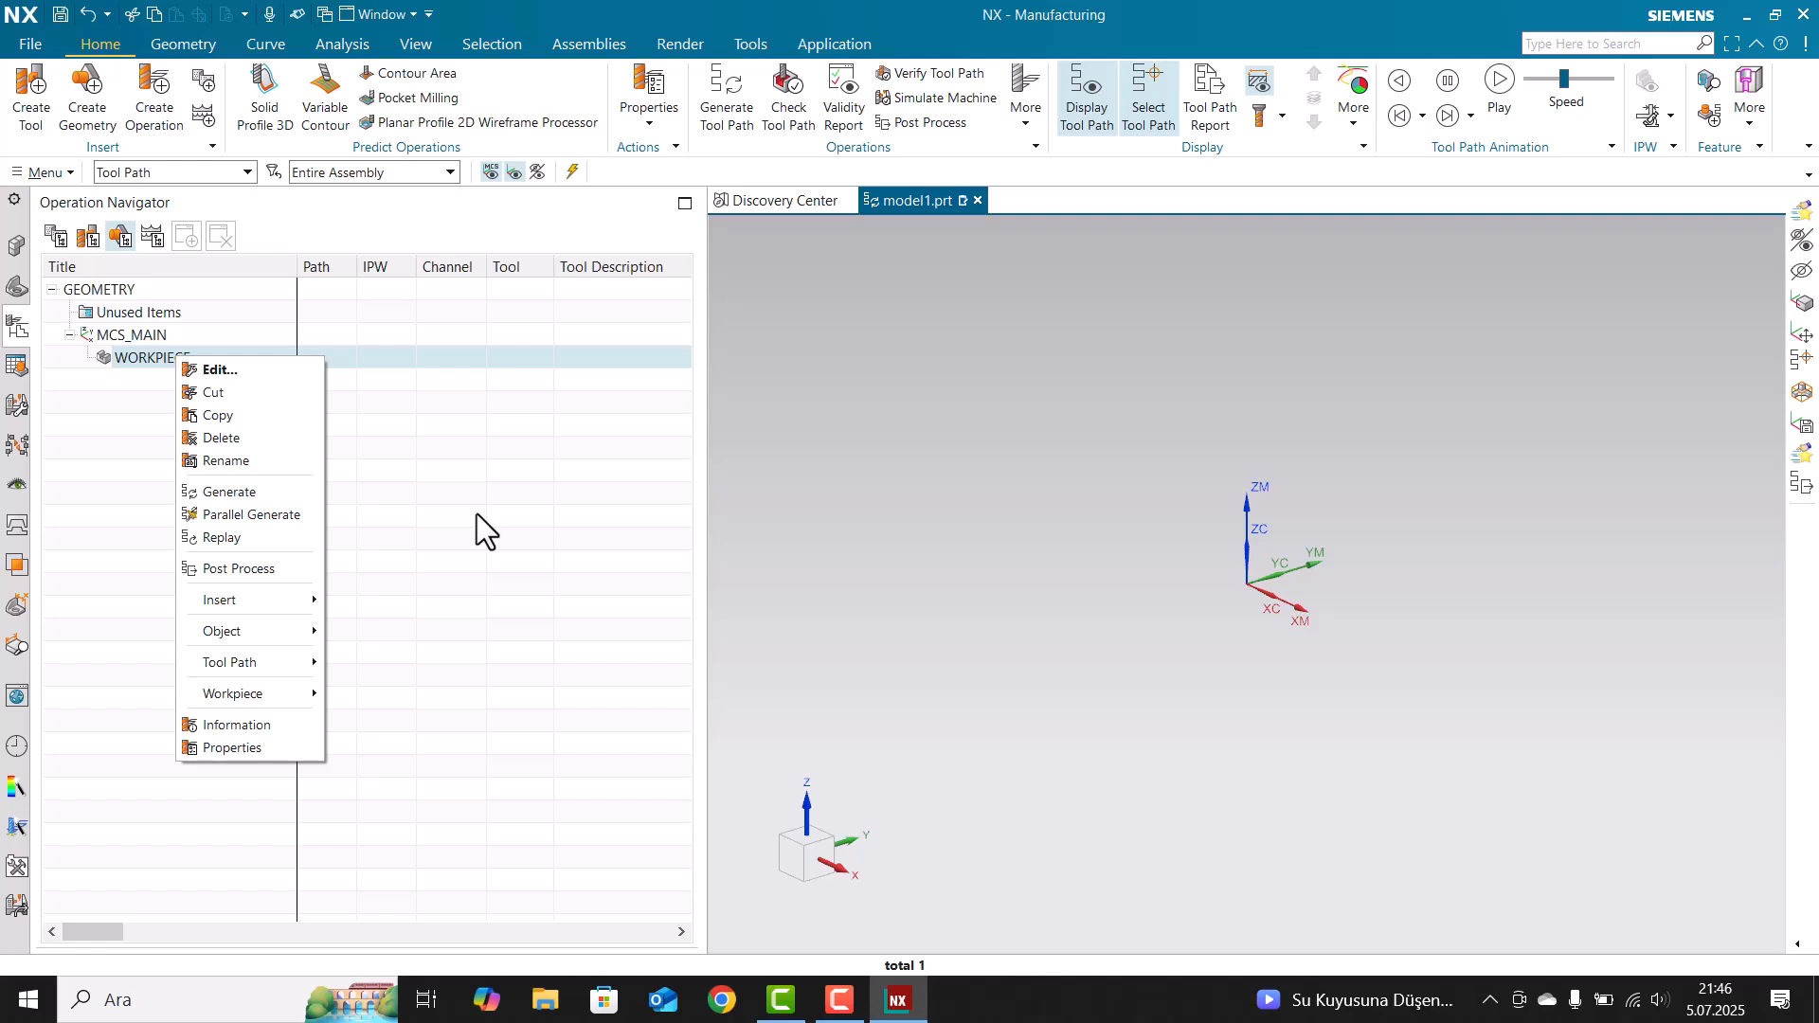
- Insert a Floor Facing without Wall operation of type mill_planar under WORKPIECE
{"action": "left_click", "coordinate": [239, 602]}
{"action": "left_click", "coordinate": [385, 605]}
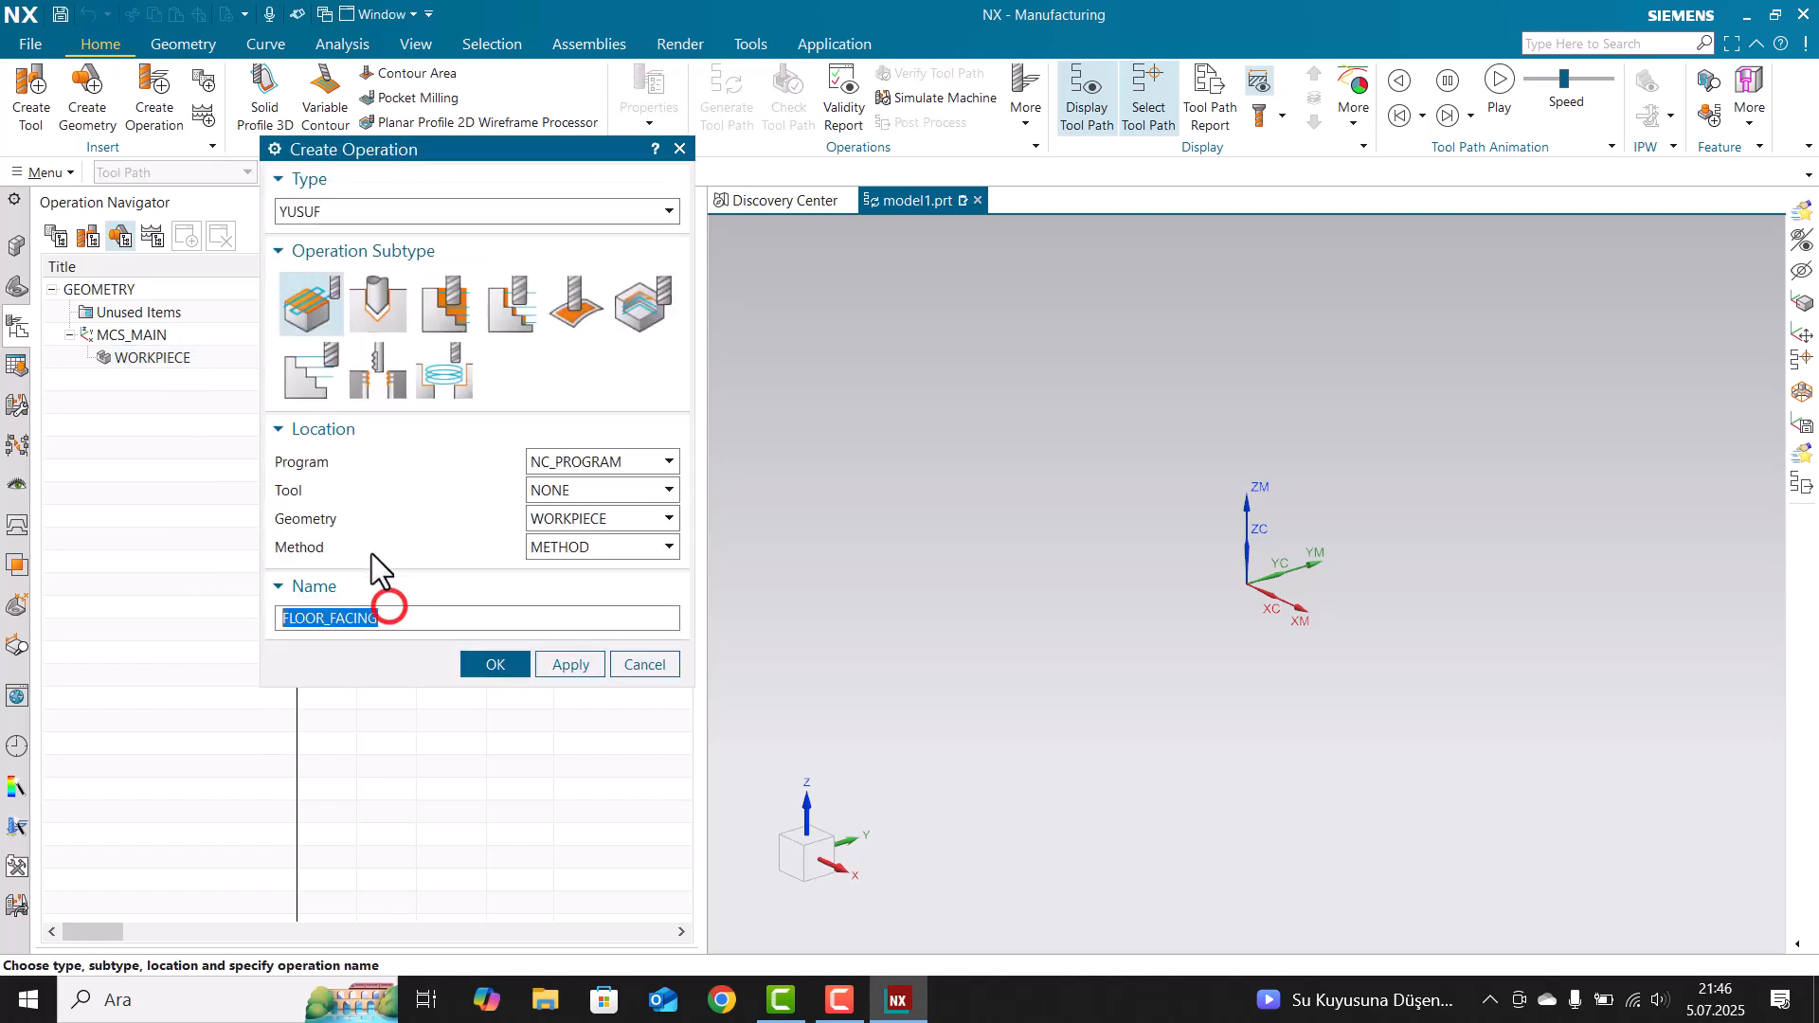
{"action": "left_click", "coordinate": [278, 300]}
{"action": "left_click", "coordinate": [326, 213]}
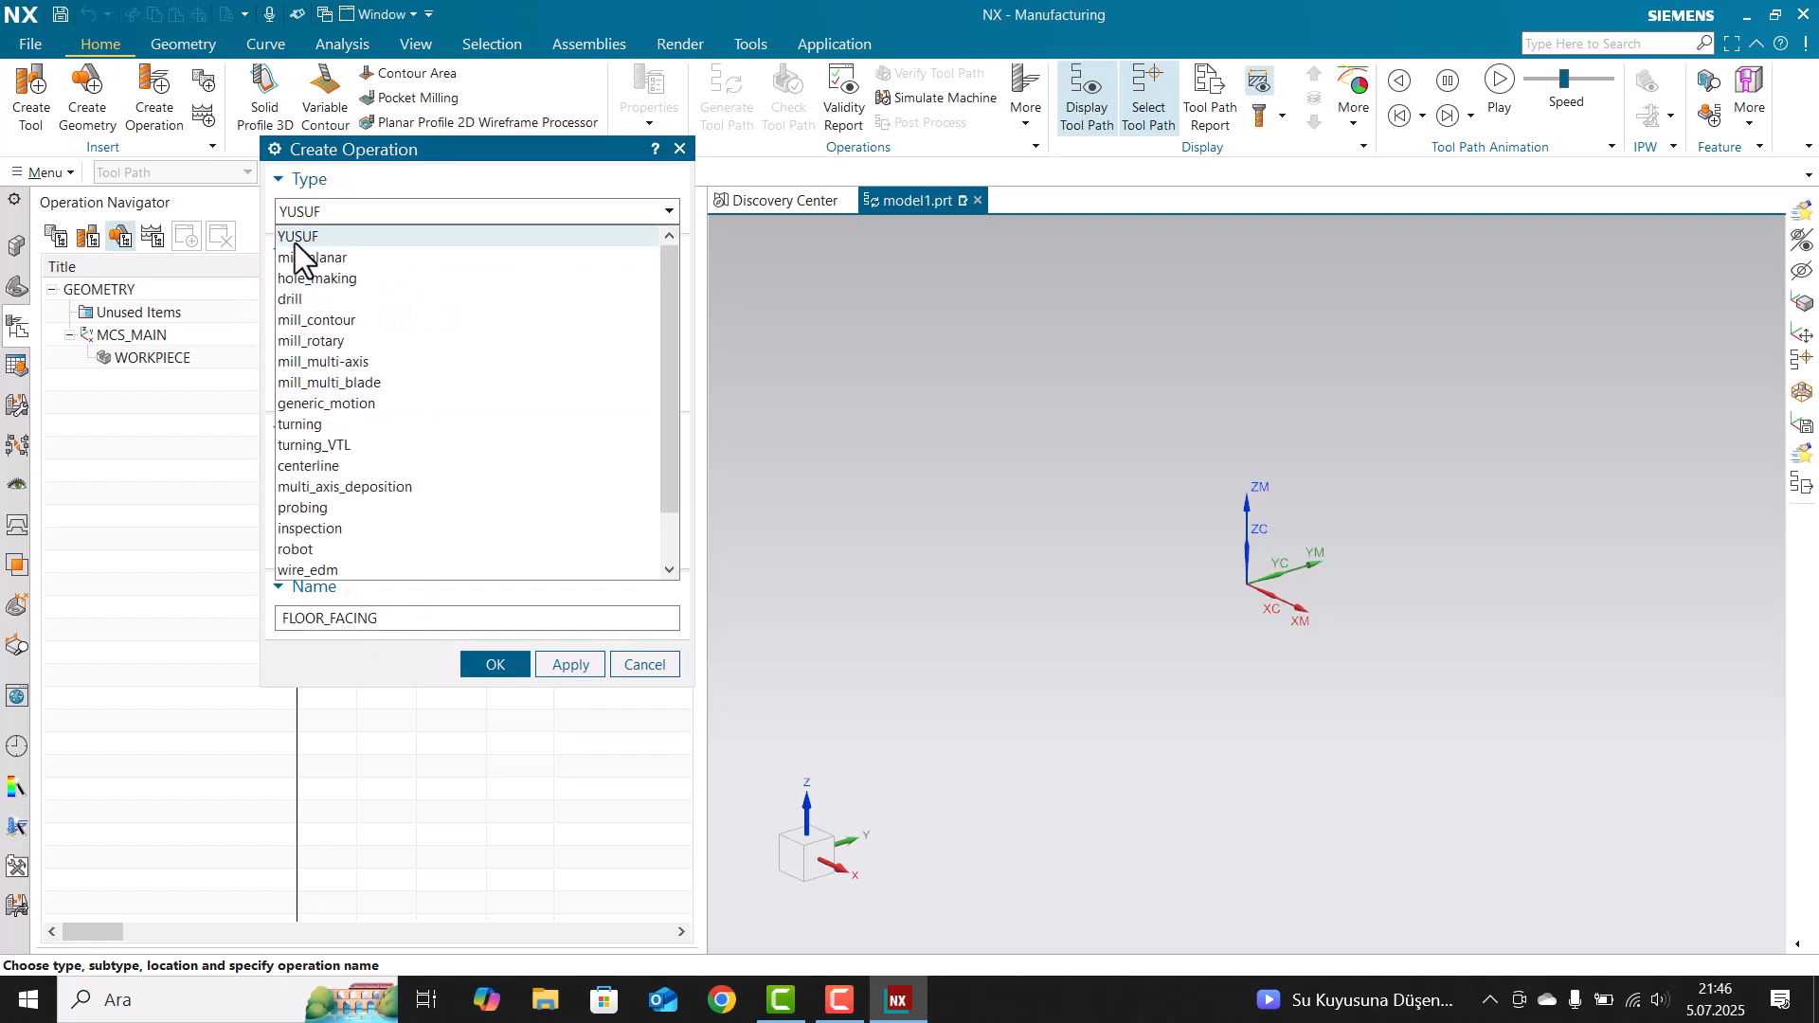
{"action": "left_click", "coordinate": [325, 239]}
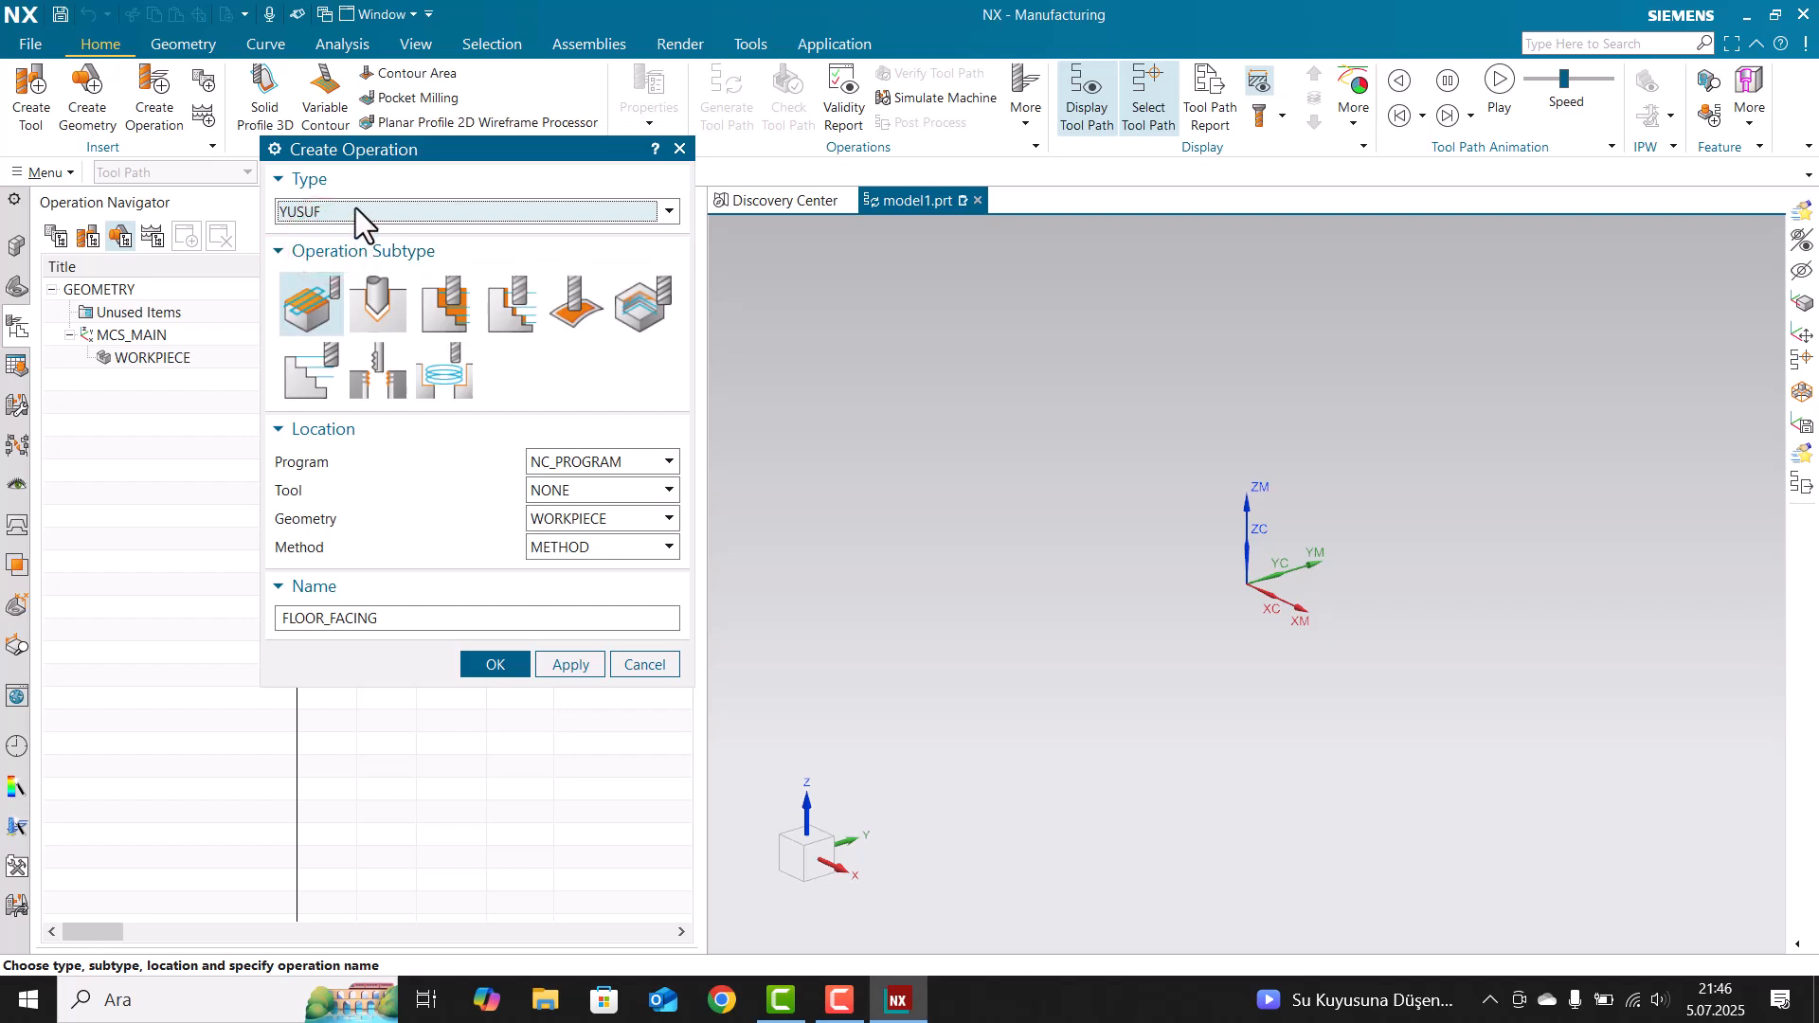
{"action": "left_click", "coordinate": [356, 206]}
{"action": "left_click", "coordinate": [325, 270]}
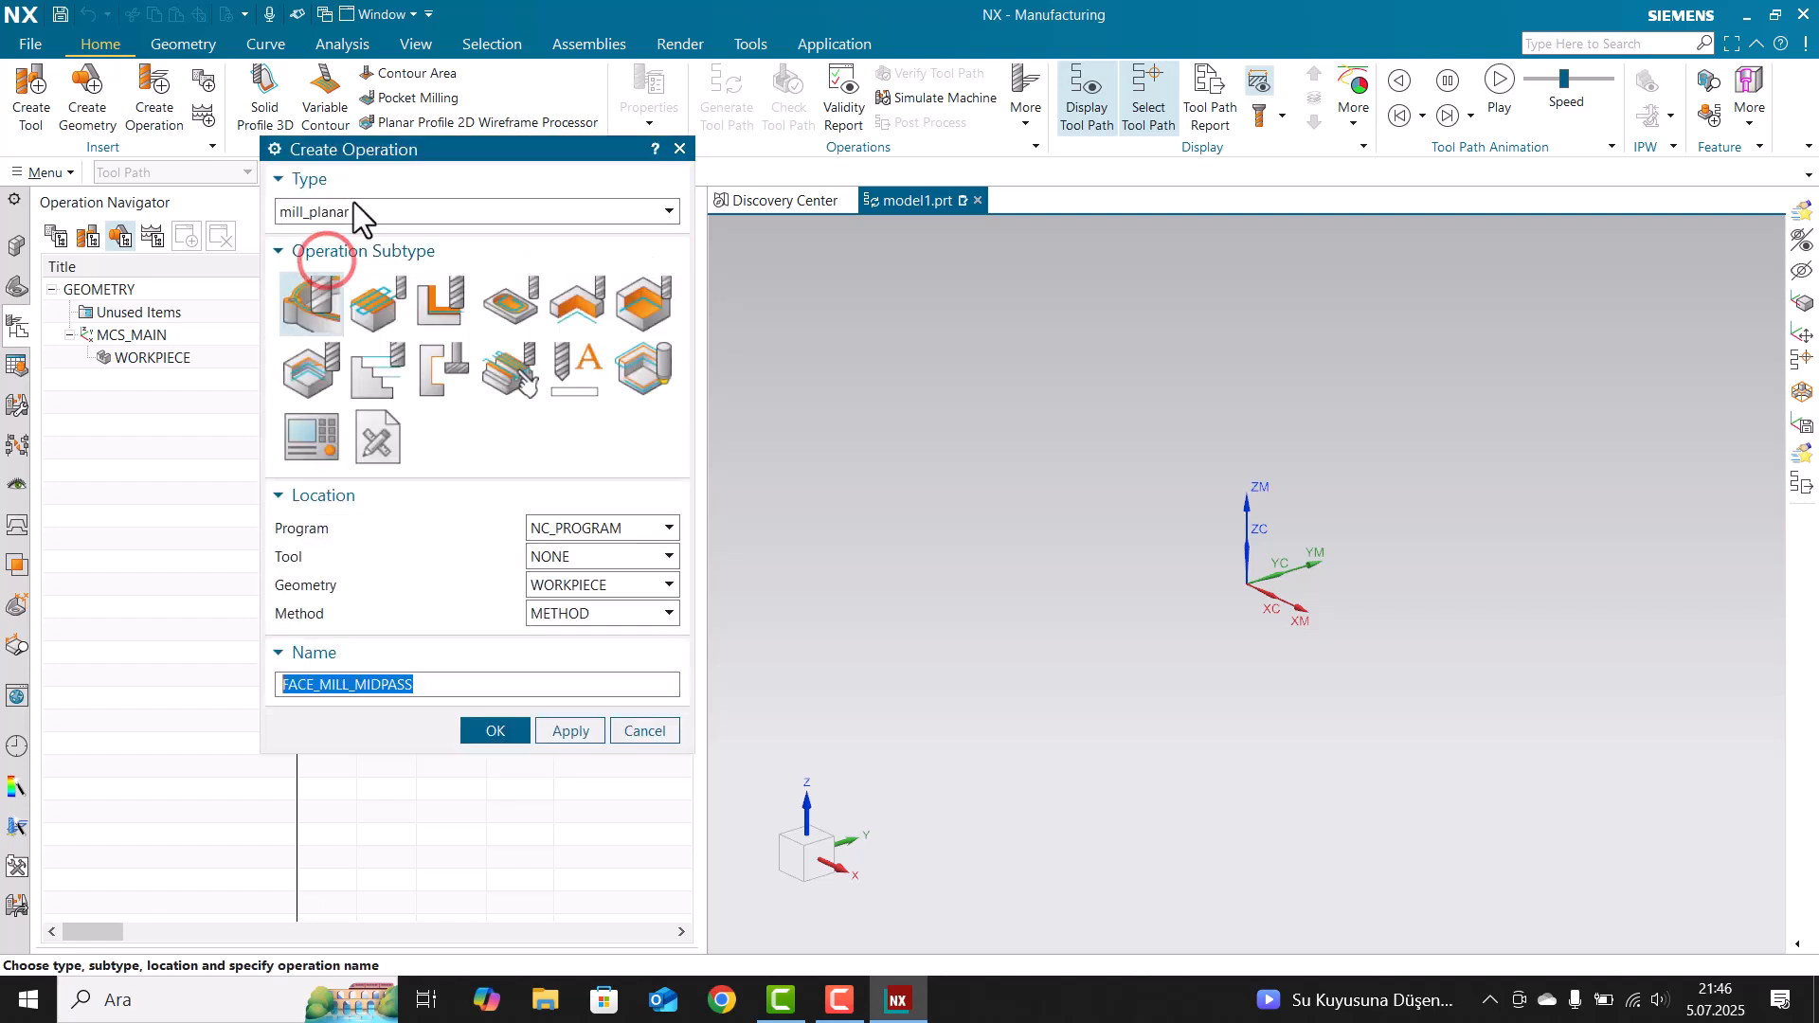
{"action": "left_click", "coordinate": [356, 208]}
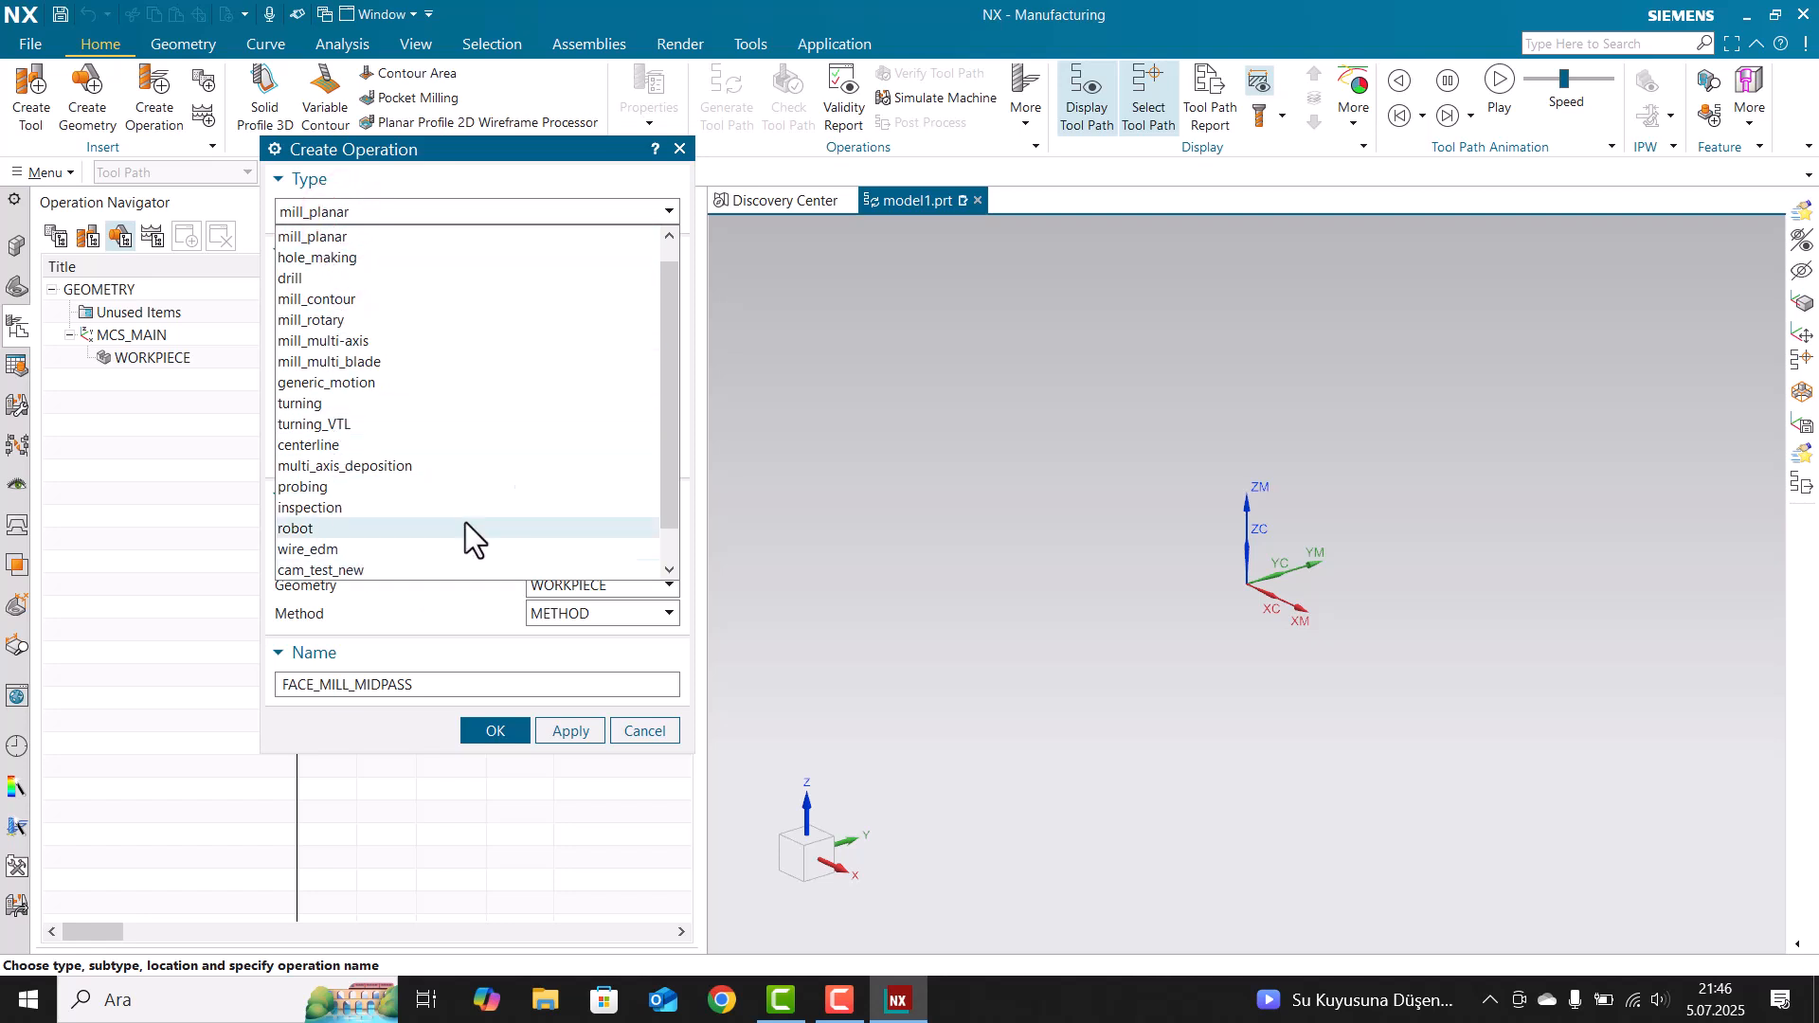
{"action": "left_click", "coordinate": [323, 236]}
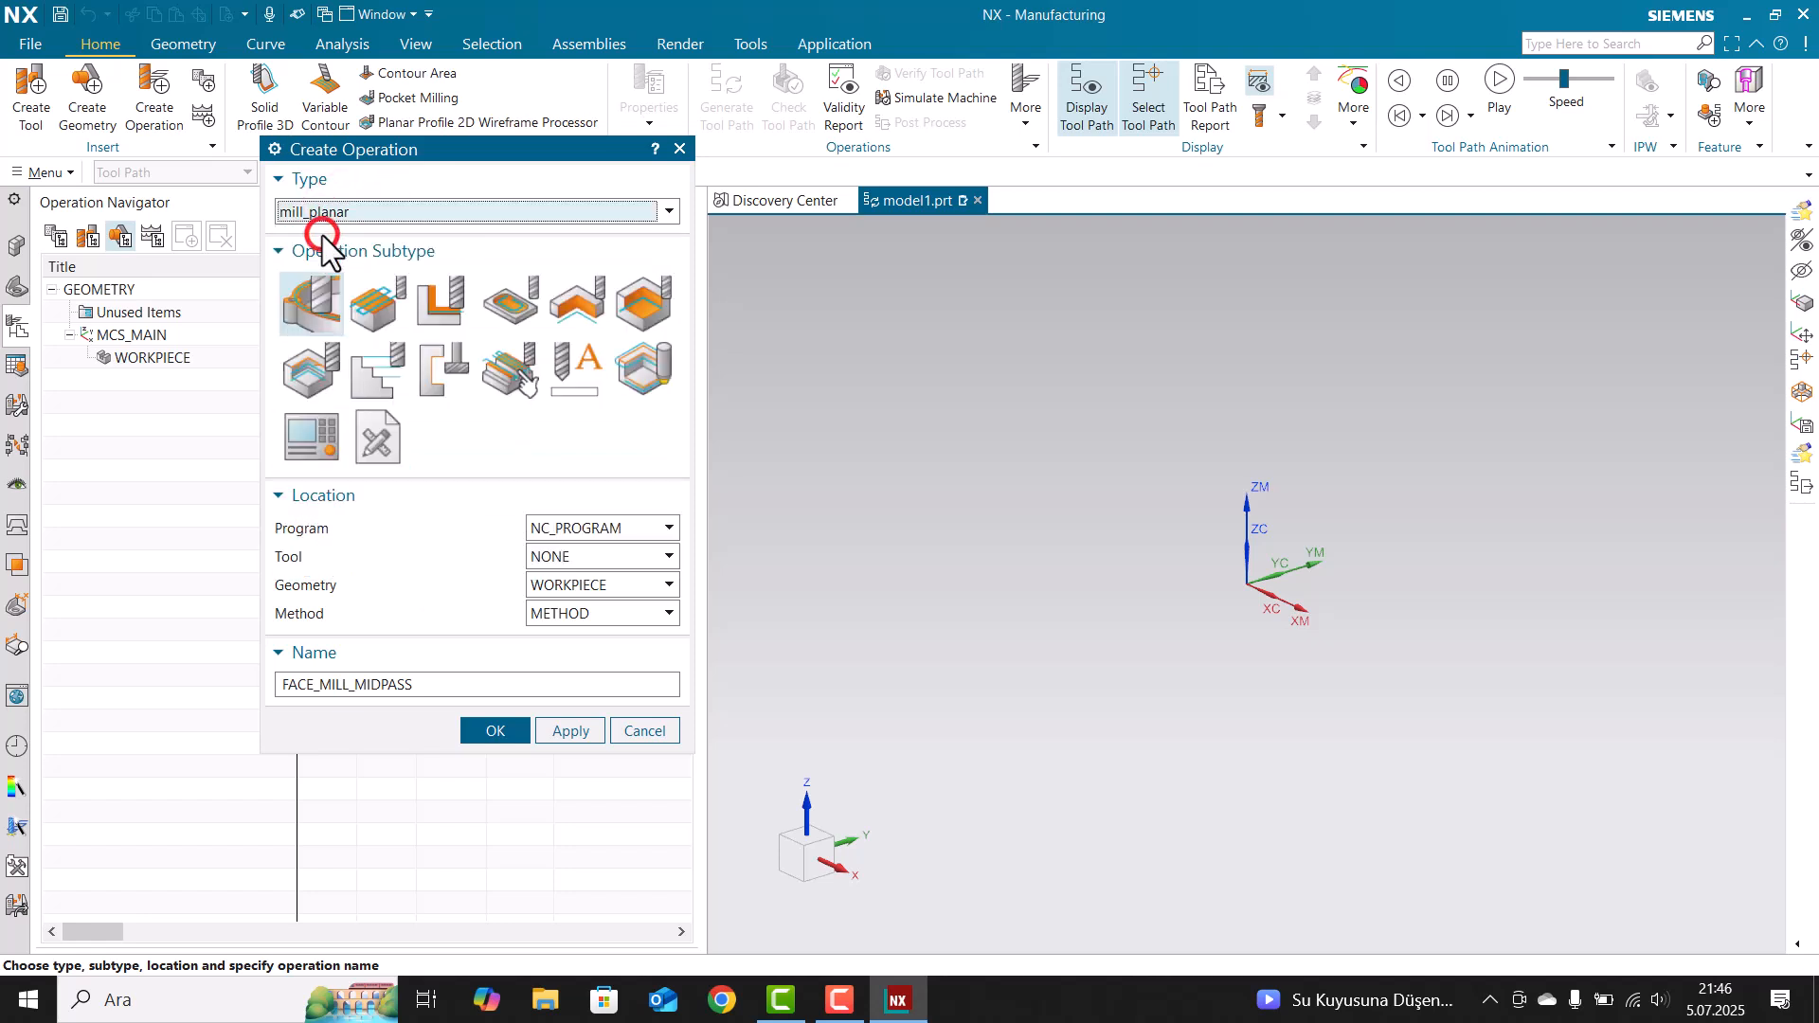
{"action": "left_click", "coordinate": [388, 322]}
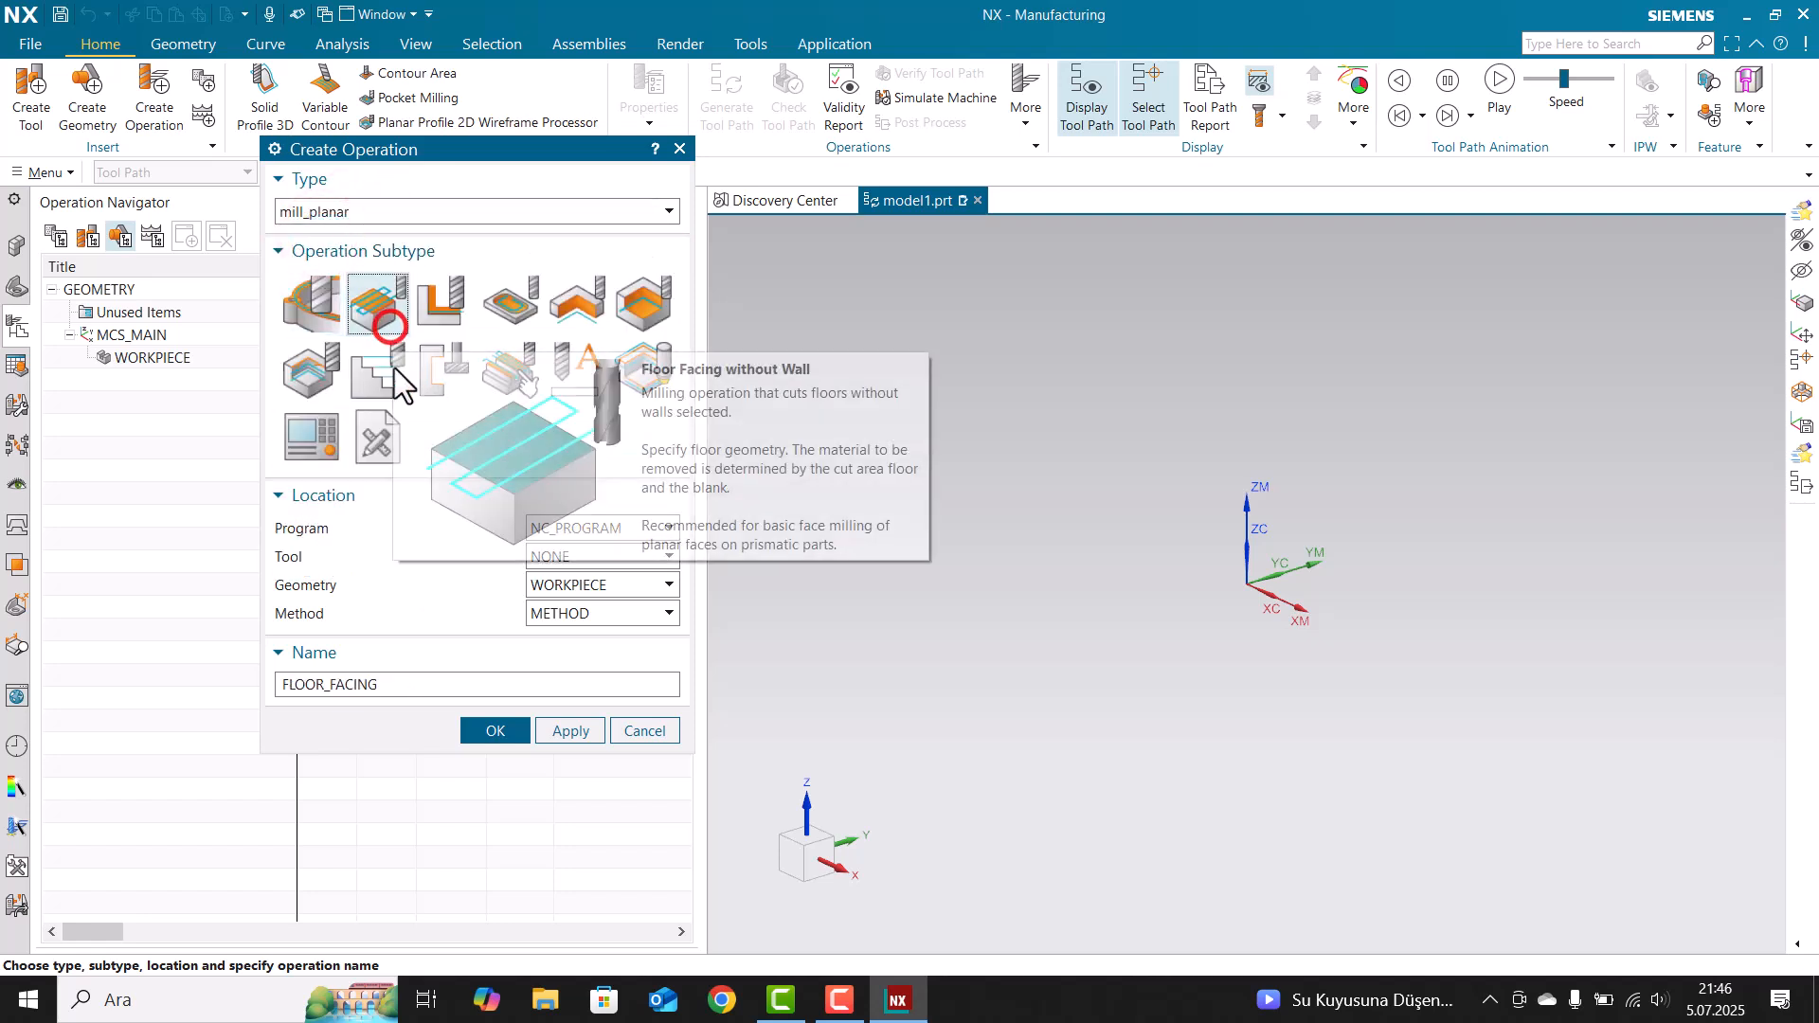
{"action": "left_click", "coordinate": [512, 735]}
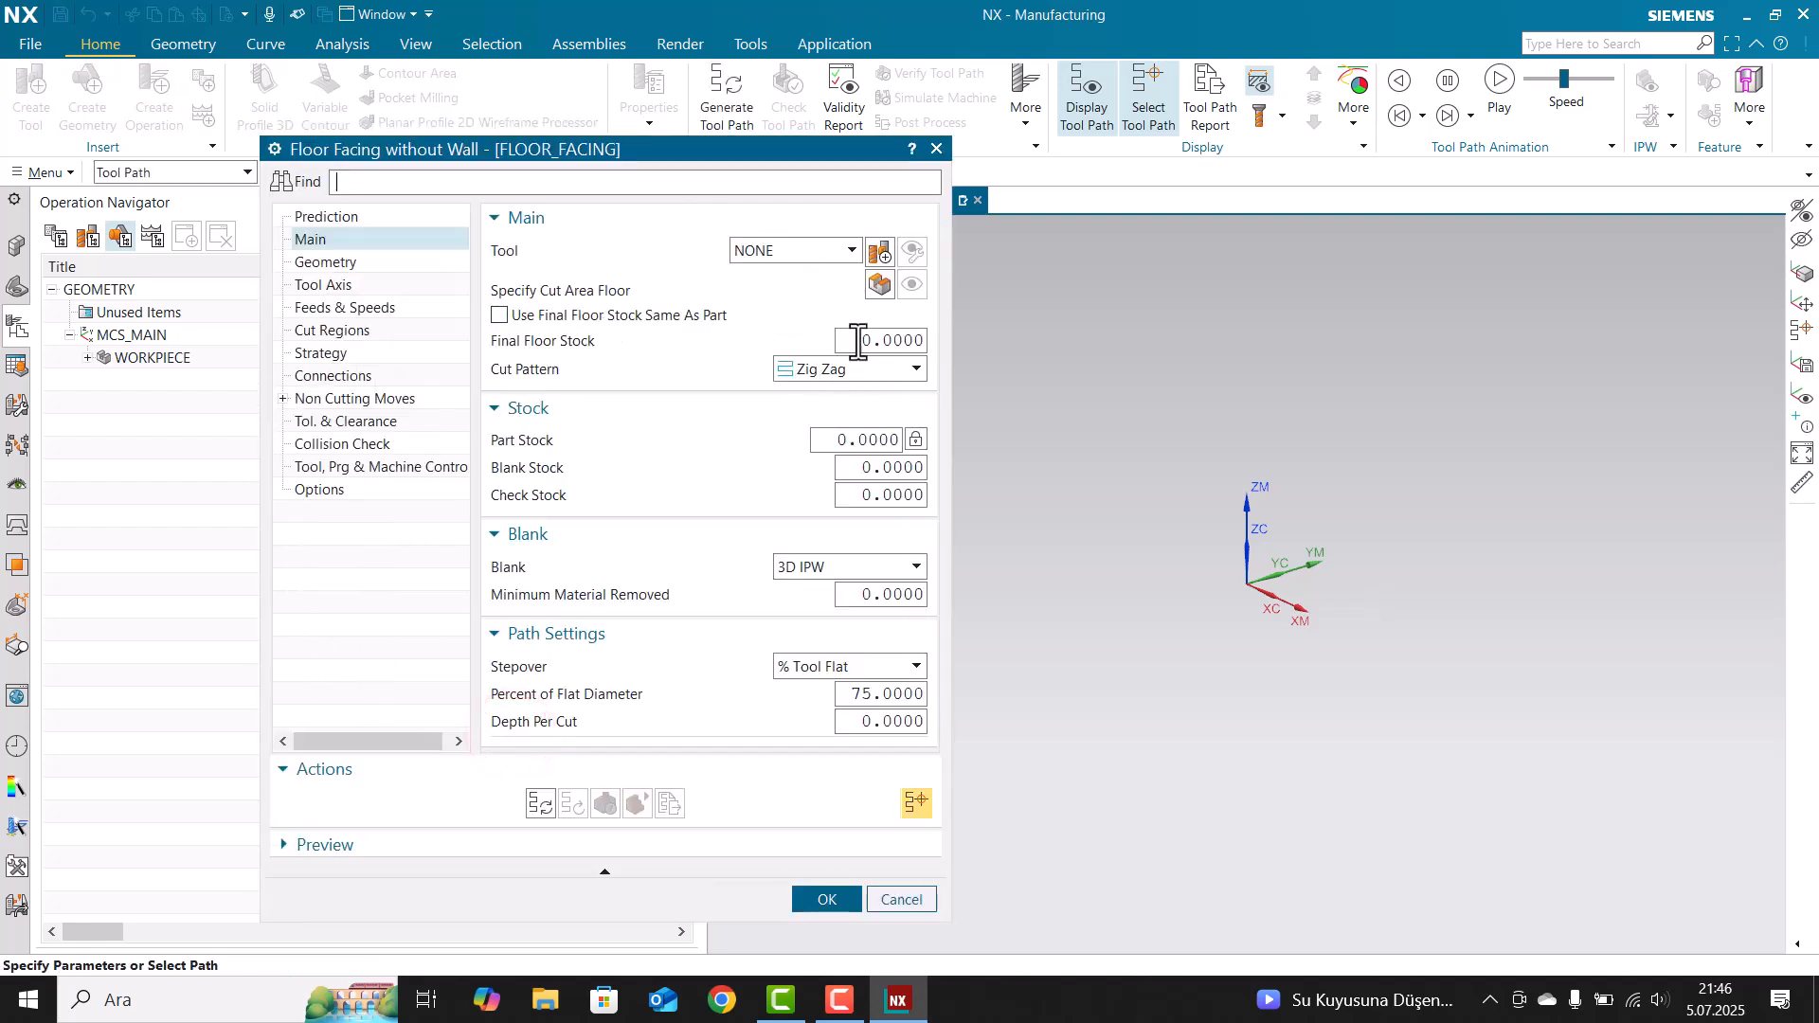
- Set the cut pattern to Follow Periphery, the blank to Thickness and the stepover to 65 percent of the flat diameter
{"action": "left_click", "coordinate": [816, 371]}
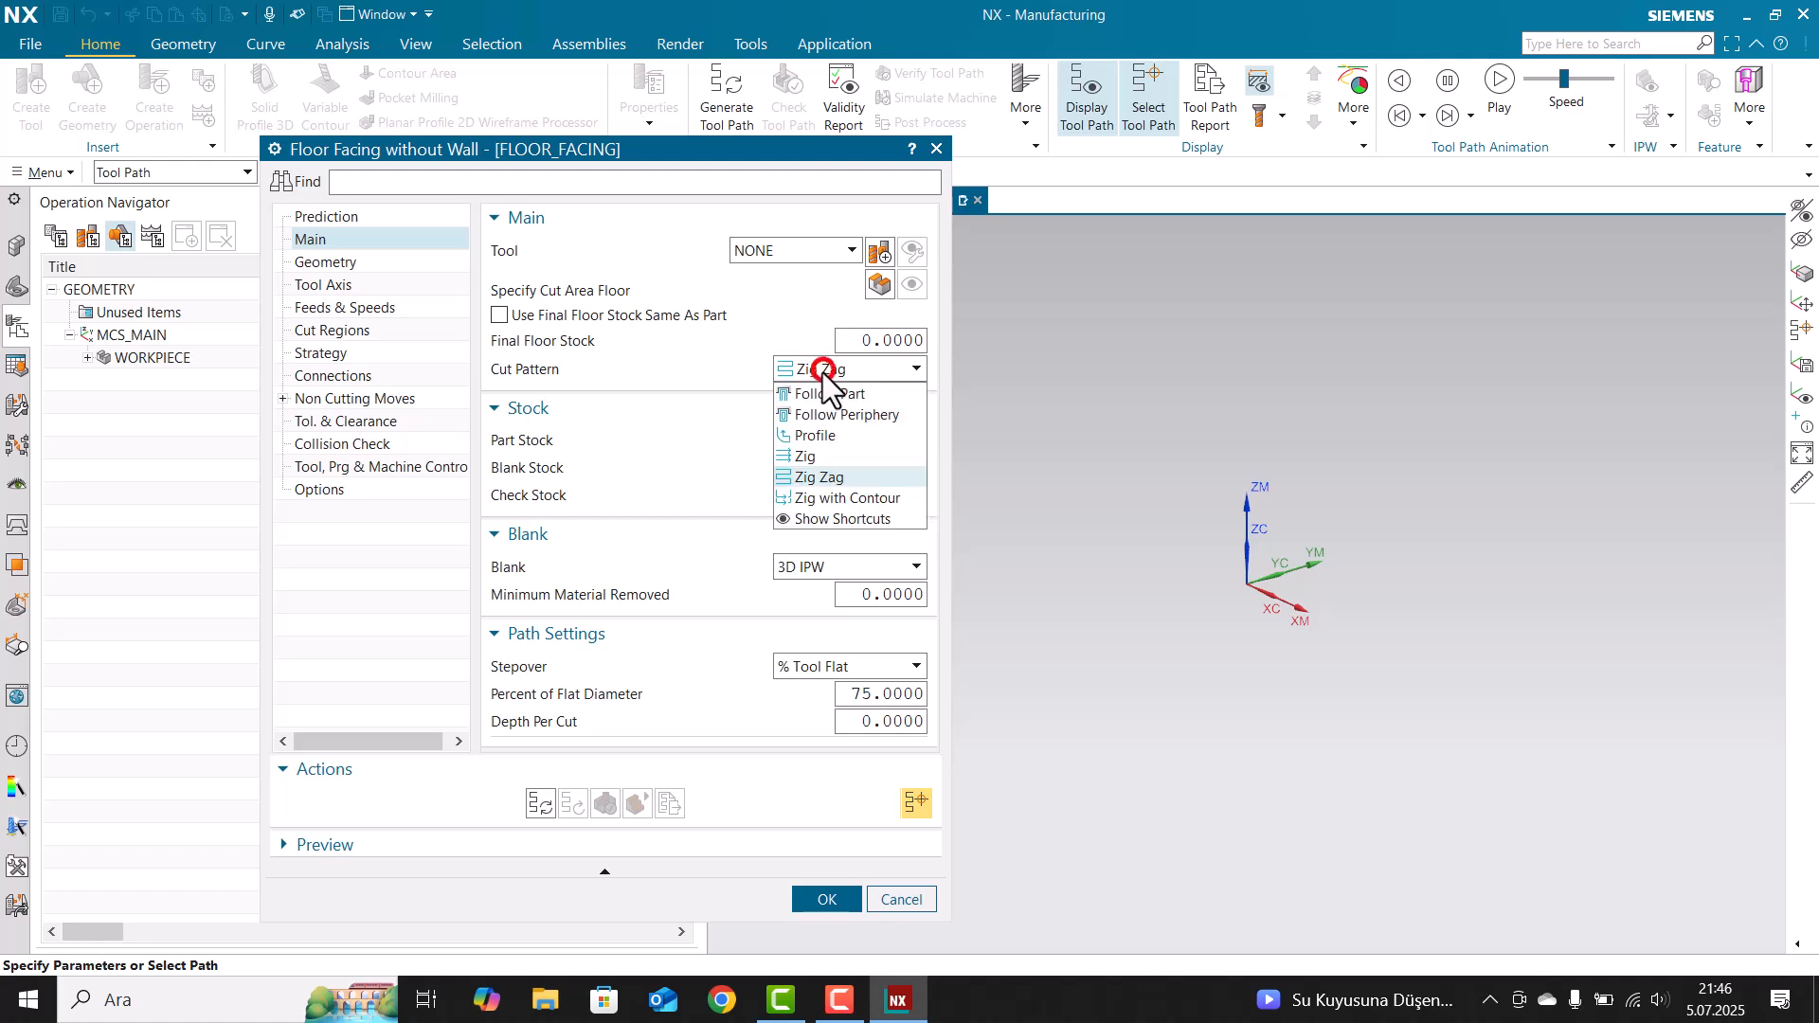
{"action": "left_click", "coordinate": [849, 416]}
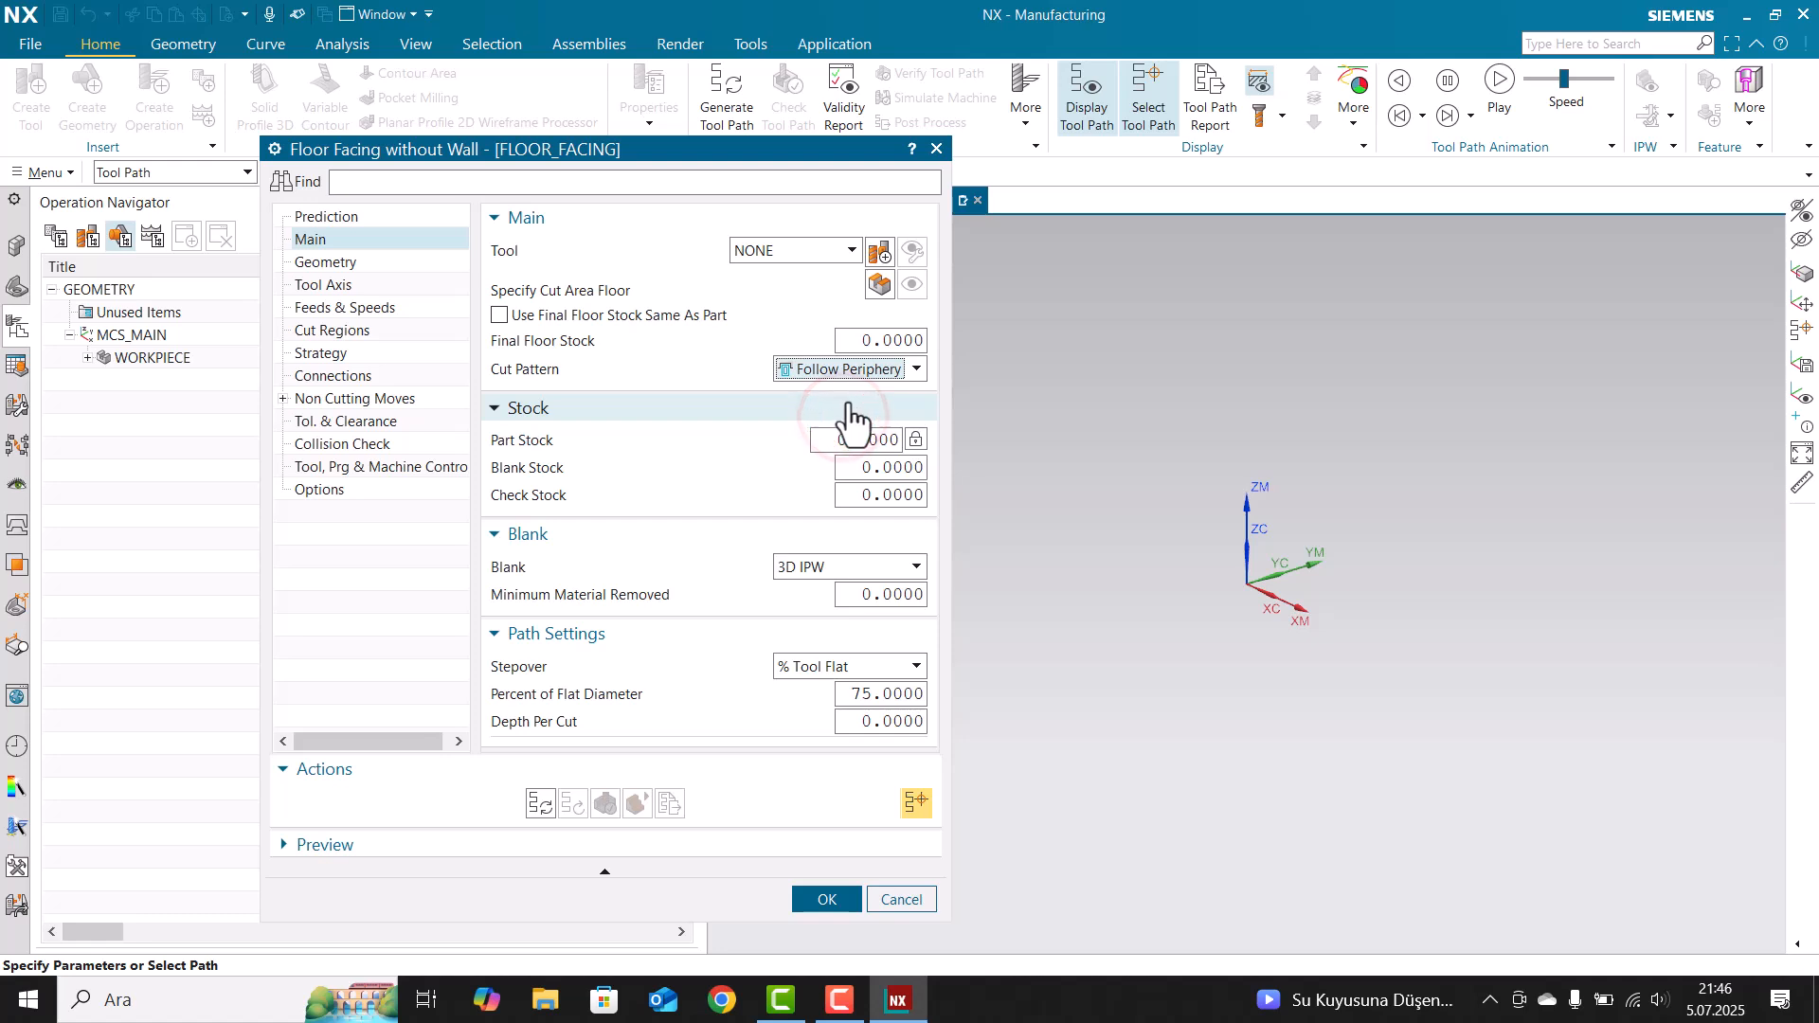
{"action": "left_click", "coordinate": [834, 569]}
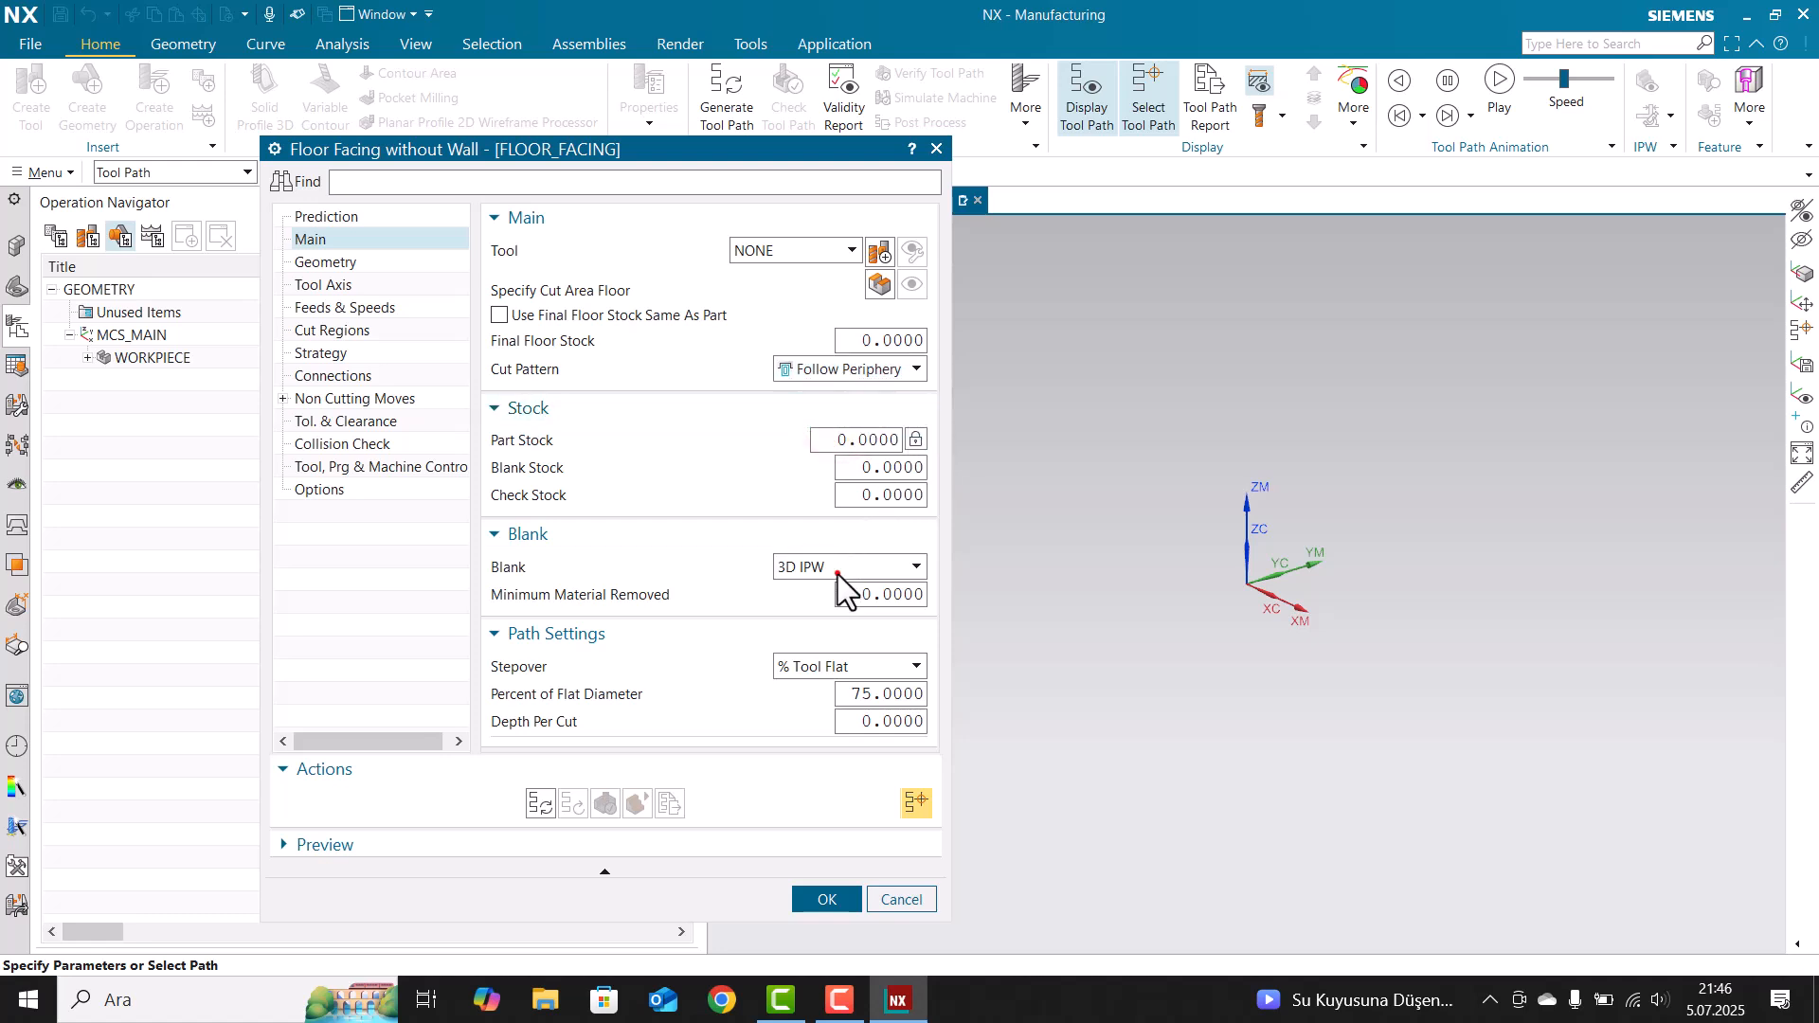
{"action": "left_click", "coordinate": [833, 588]}
{"action": "left_click", "coordinate": [891, 695]}
{"action": "type", "text": "65"}
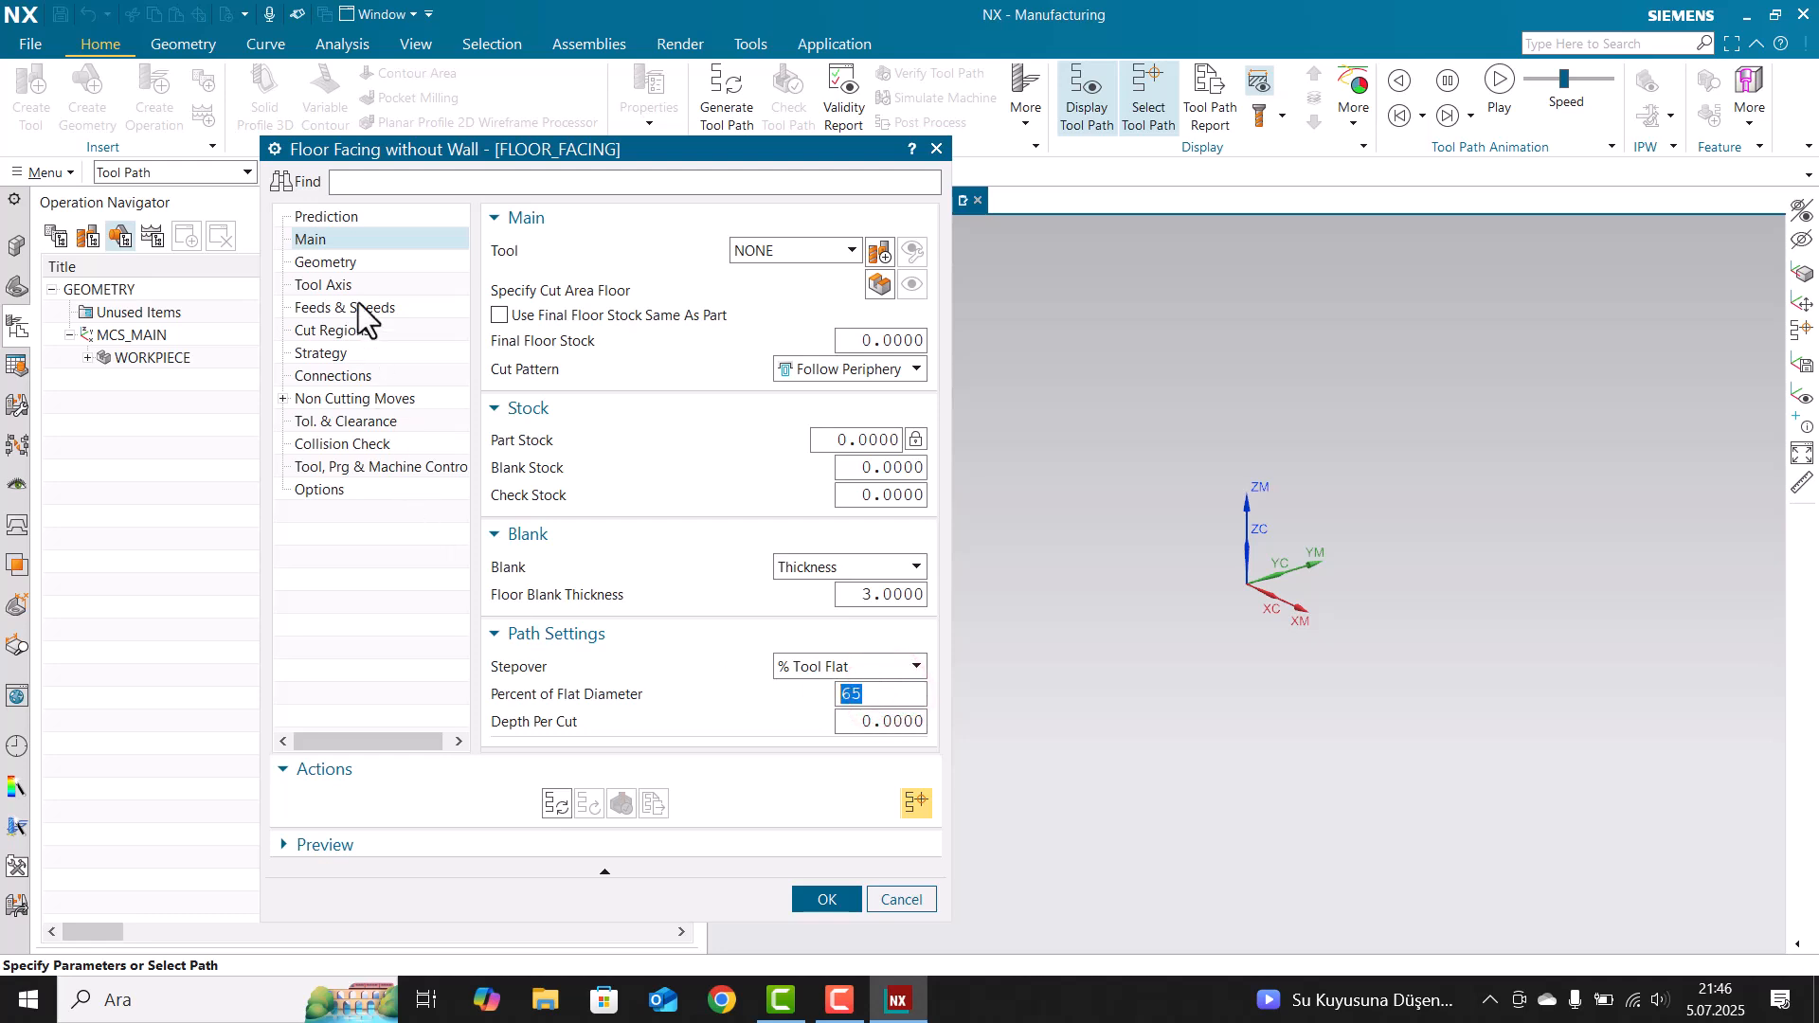
- Set the operation's spindle speed to 2500 rpm and the cut feed rate to 3000 mmpm
{"action": "left_click", "coordinate": [358, 305]}
{"action": "left_click", "coordinate": [874, 409]}
{"action": "type", "text": "2"}
{"action": "left_click", "coordinate": [760, 506]}
{"action": "left_click", "coordinate": [764, 505]}
{"action": "type", "text": "3000"}
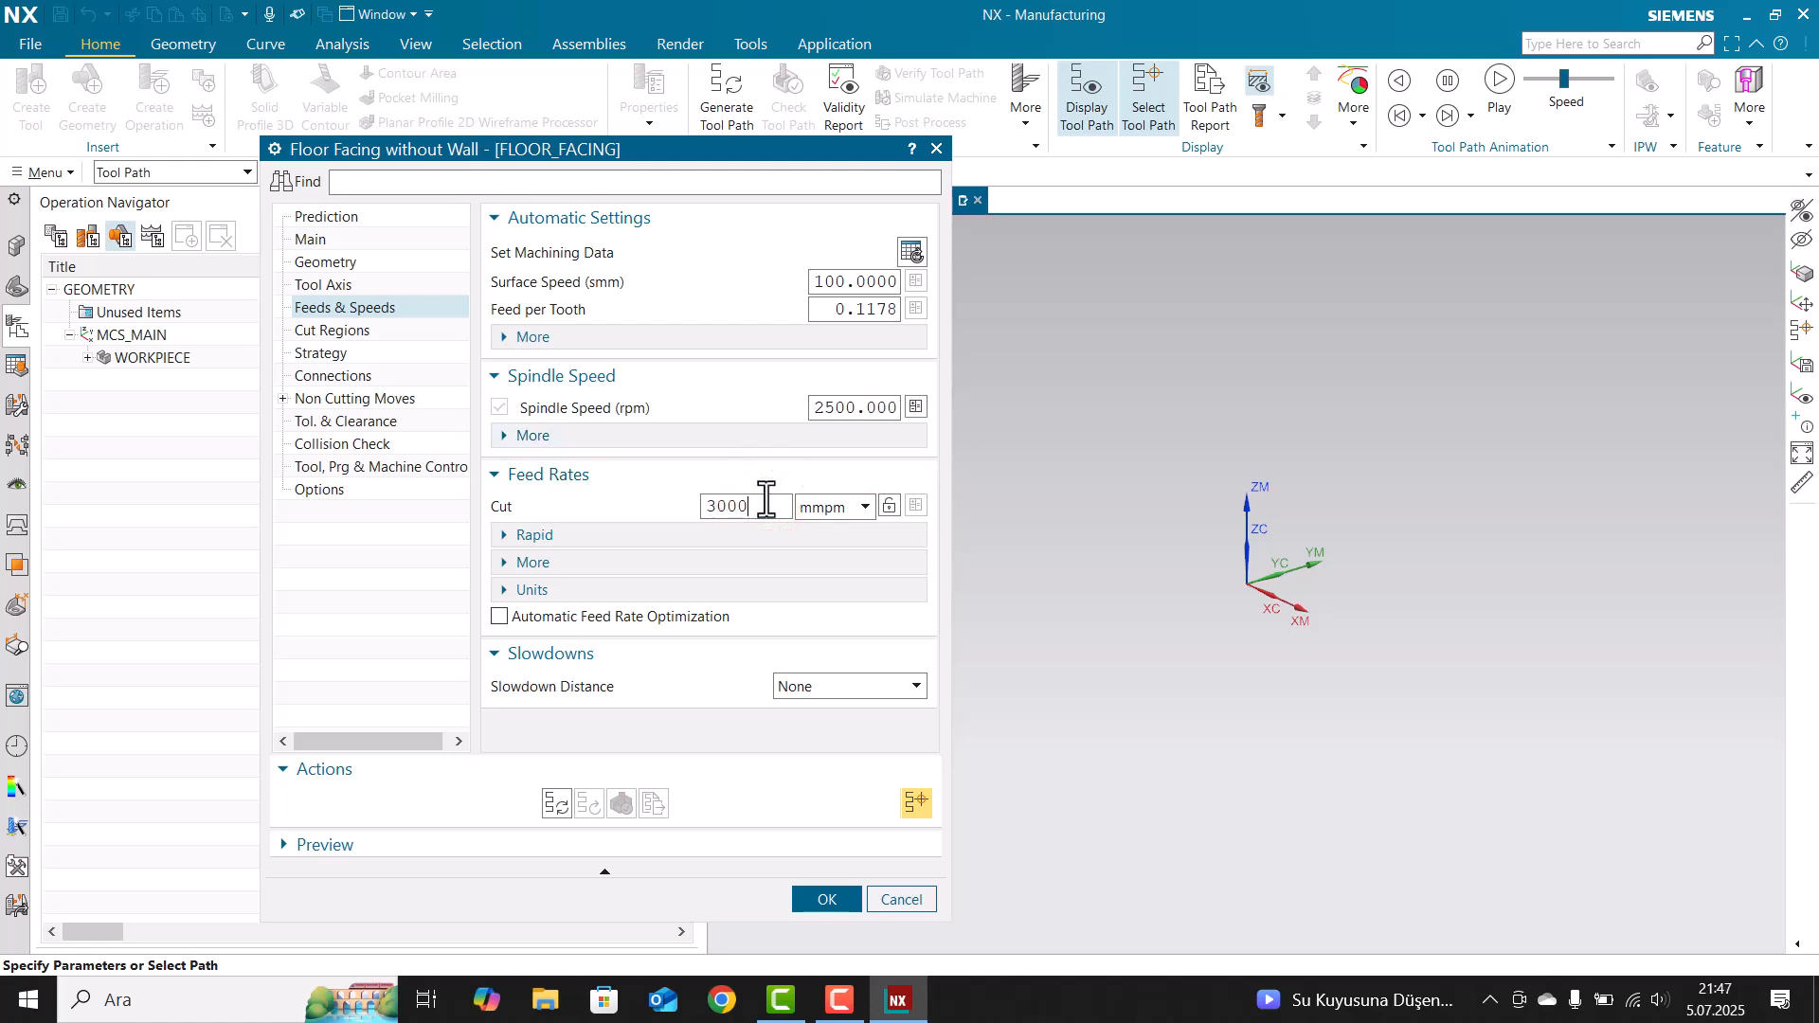
{"action": "key", "text": "Return"}
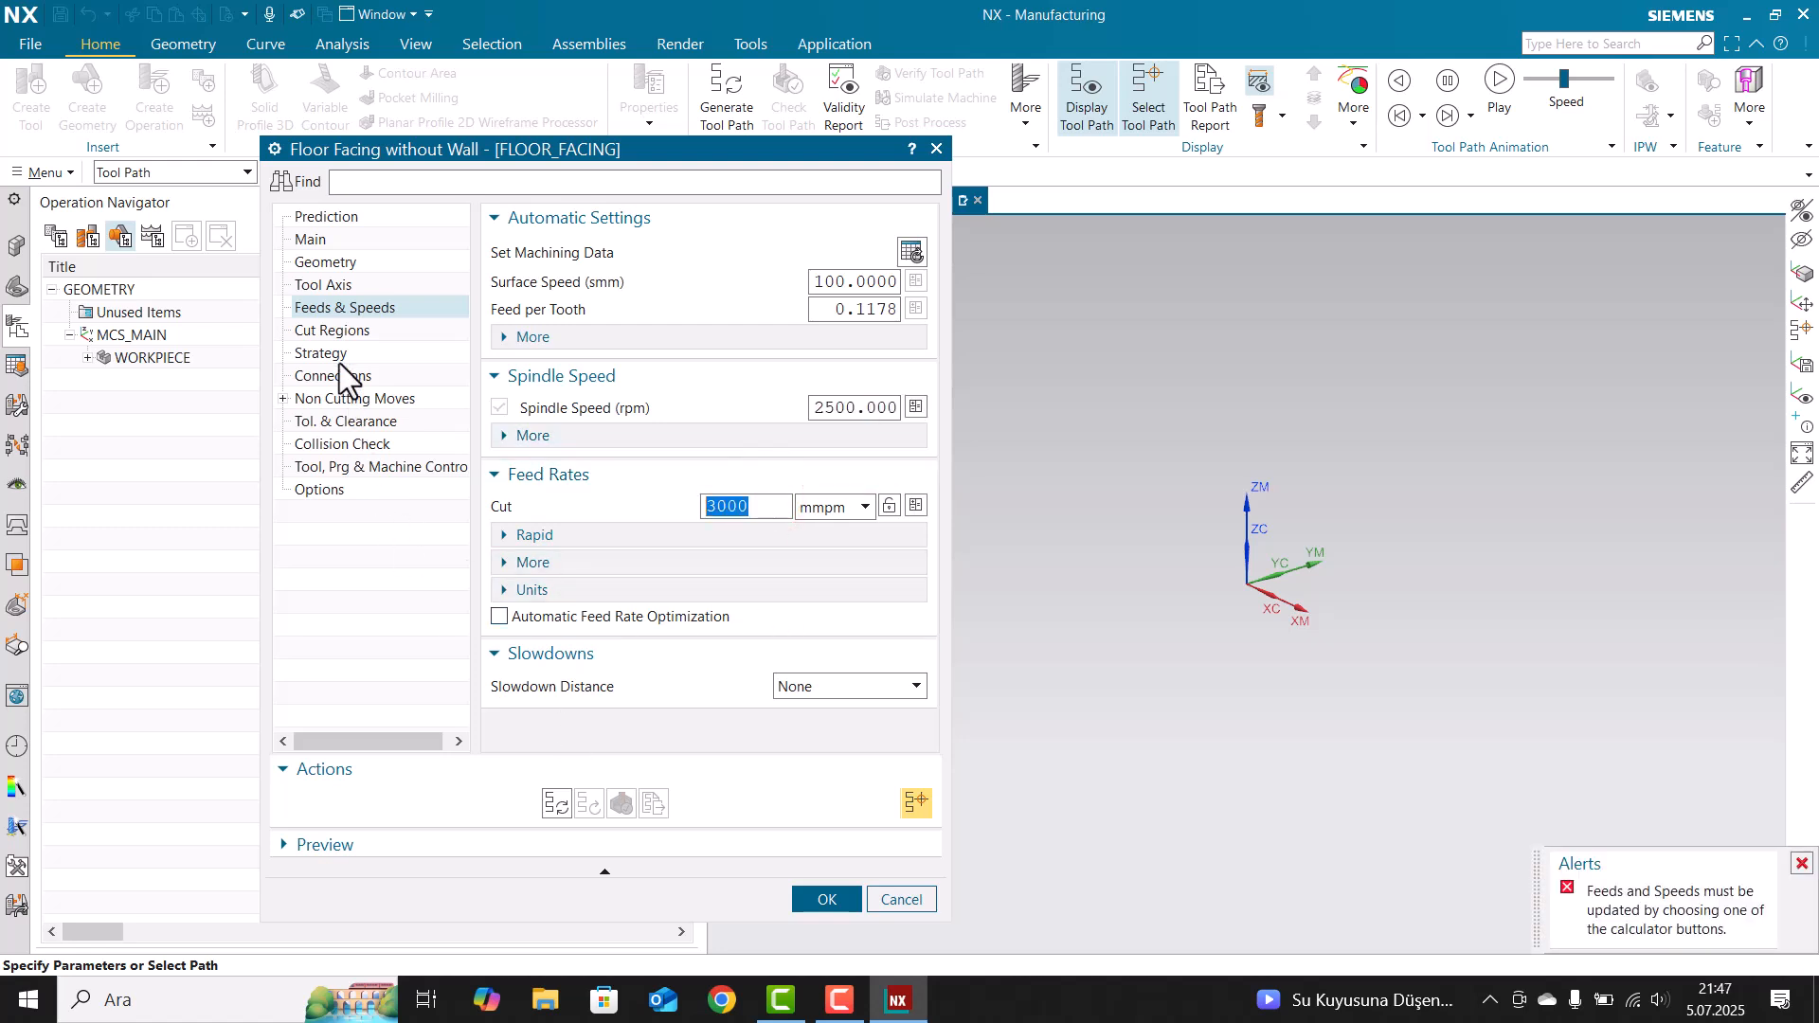
- Set the closed-area engage type of the non cutting moves to Same as Open Area
{"action": "left_click", "coordinate": [325, 399]}
{"action": "left_click", "coordinate": [823, 254]}
{"action": "left_click", "coordinate": [819, 254]}
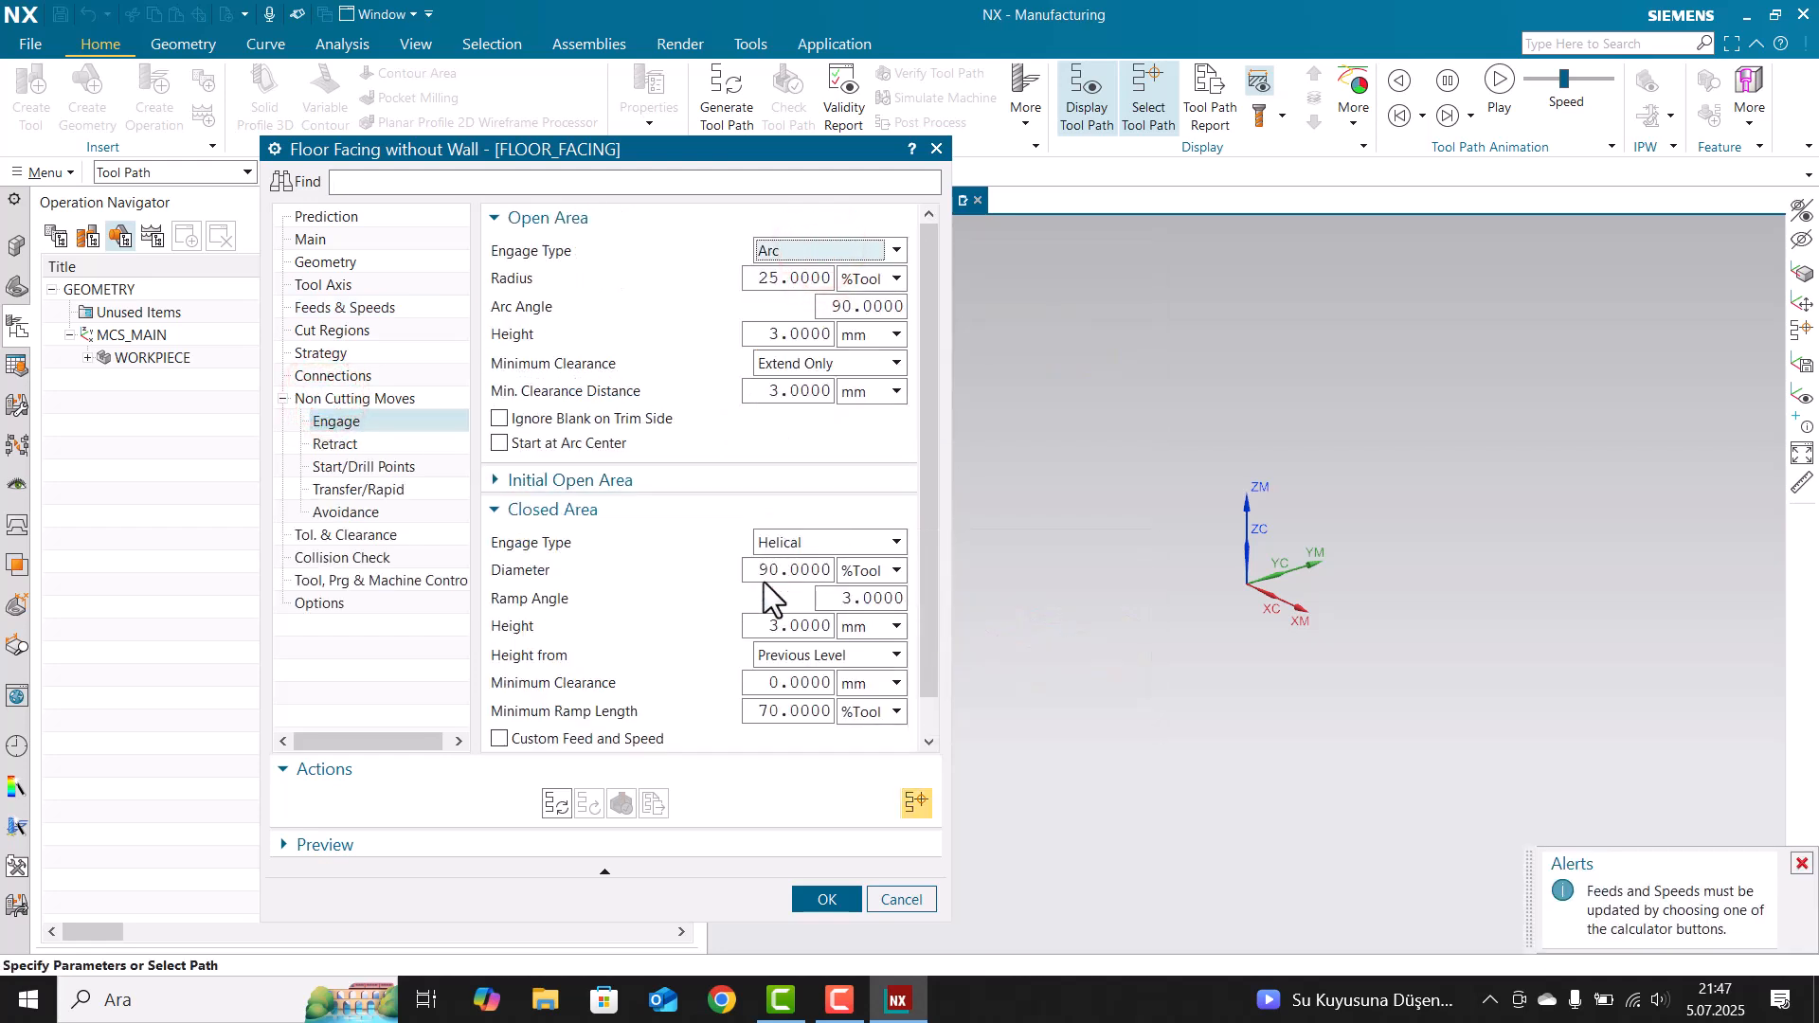
{"action": "left_click", "coordinate": [810, 544]}
{"action": "left_click", "coordinate": [800, 567]}
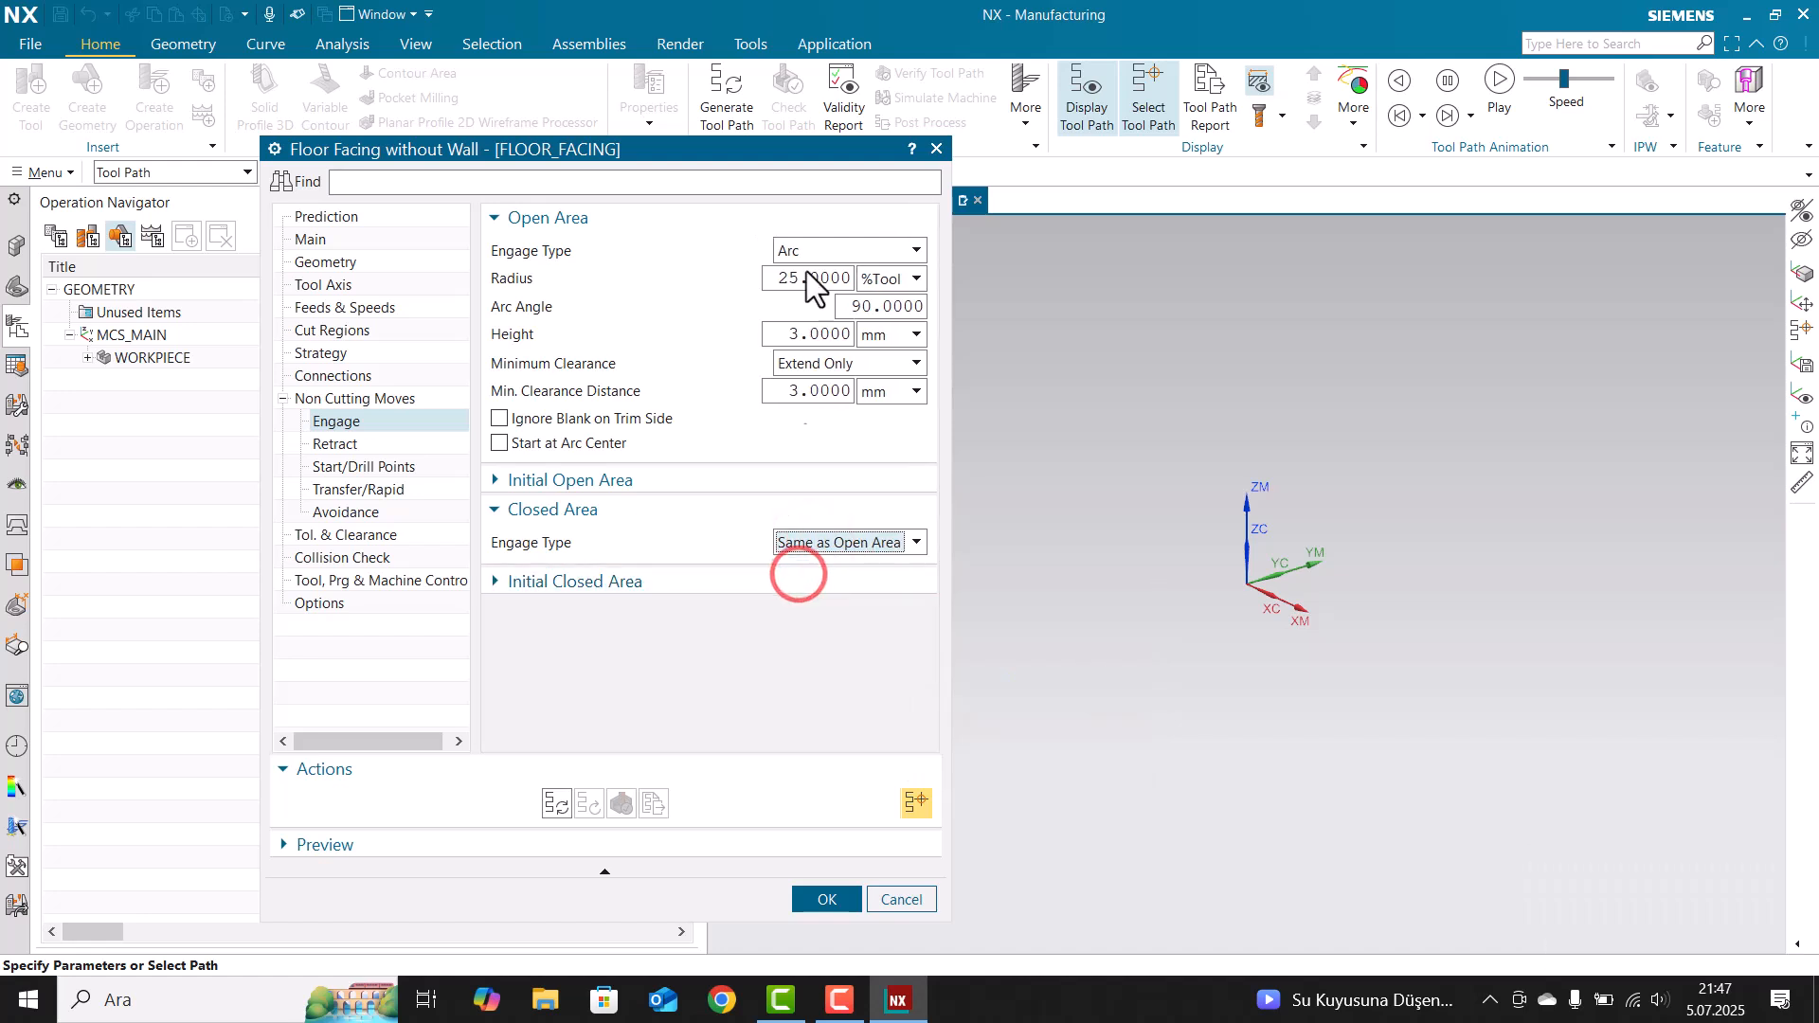
- Make the open-area engage Linear with a length of 40 %Tool, and accept the floor facing operation
{"action": "left_click", "coordinate": [806, 246]}
{"action": "left_click", "coordinate": [816, 296]}
{"action": "double_click", "coordinate": [832, 277]}
{"action": "type", "text": "40"}
{"action": "left_click", "coordinate": [891, 279]}
{"action": "left_click", "coordinate": [891, 316]}
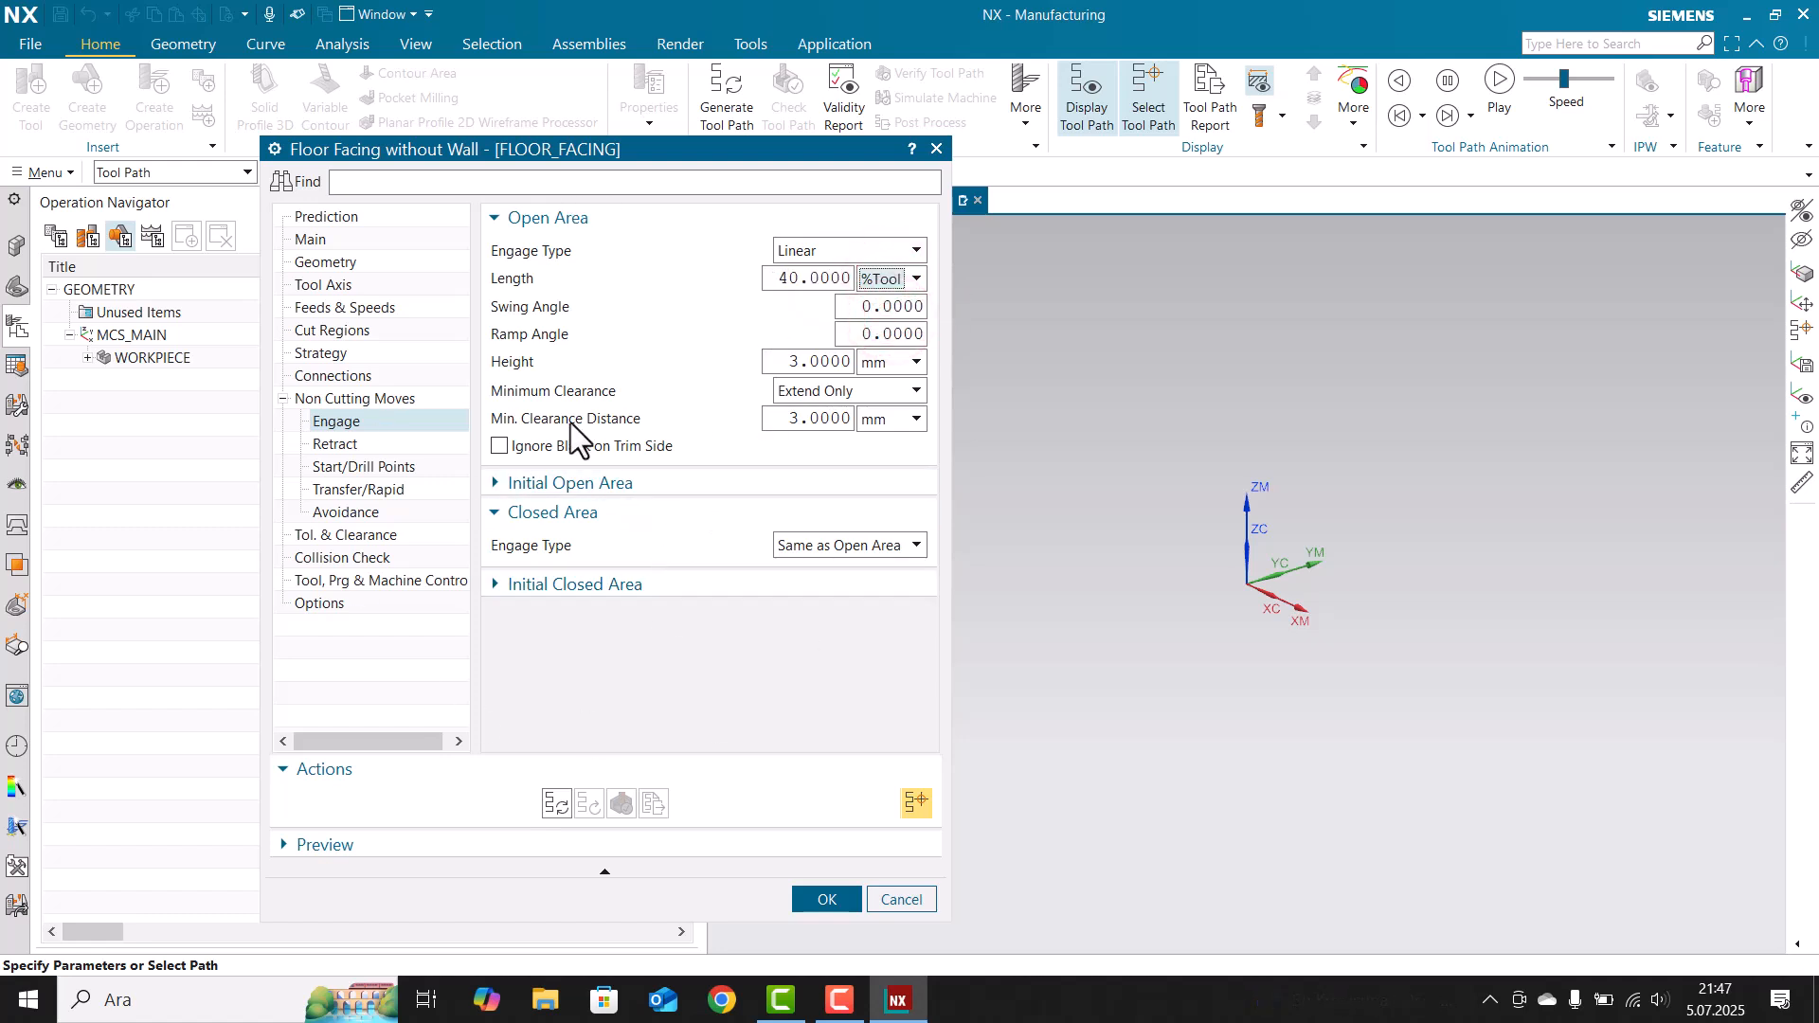
{"action": "middle_click", "coordinate": [538, 432]}
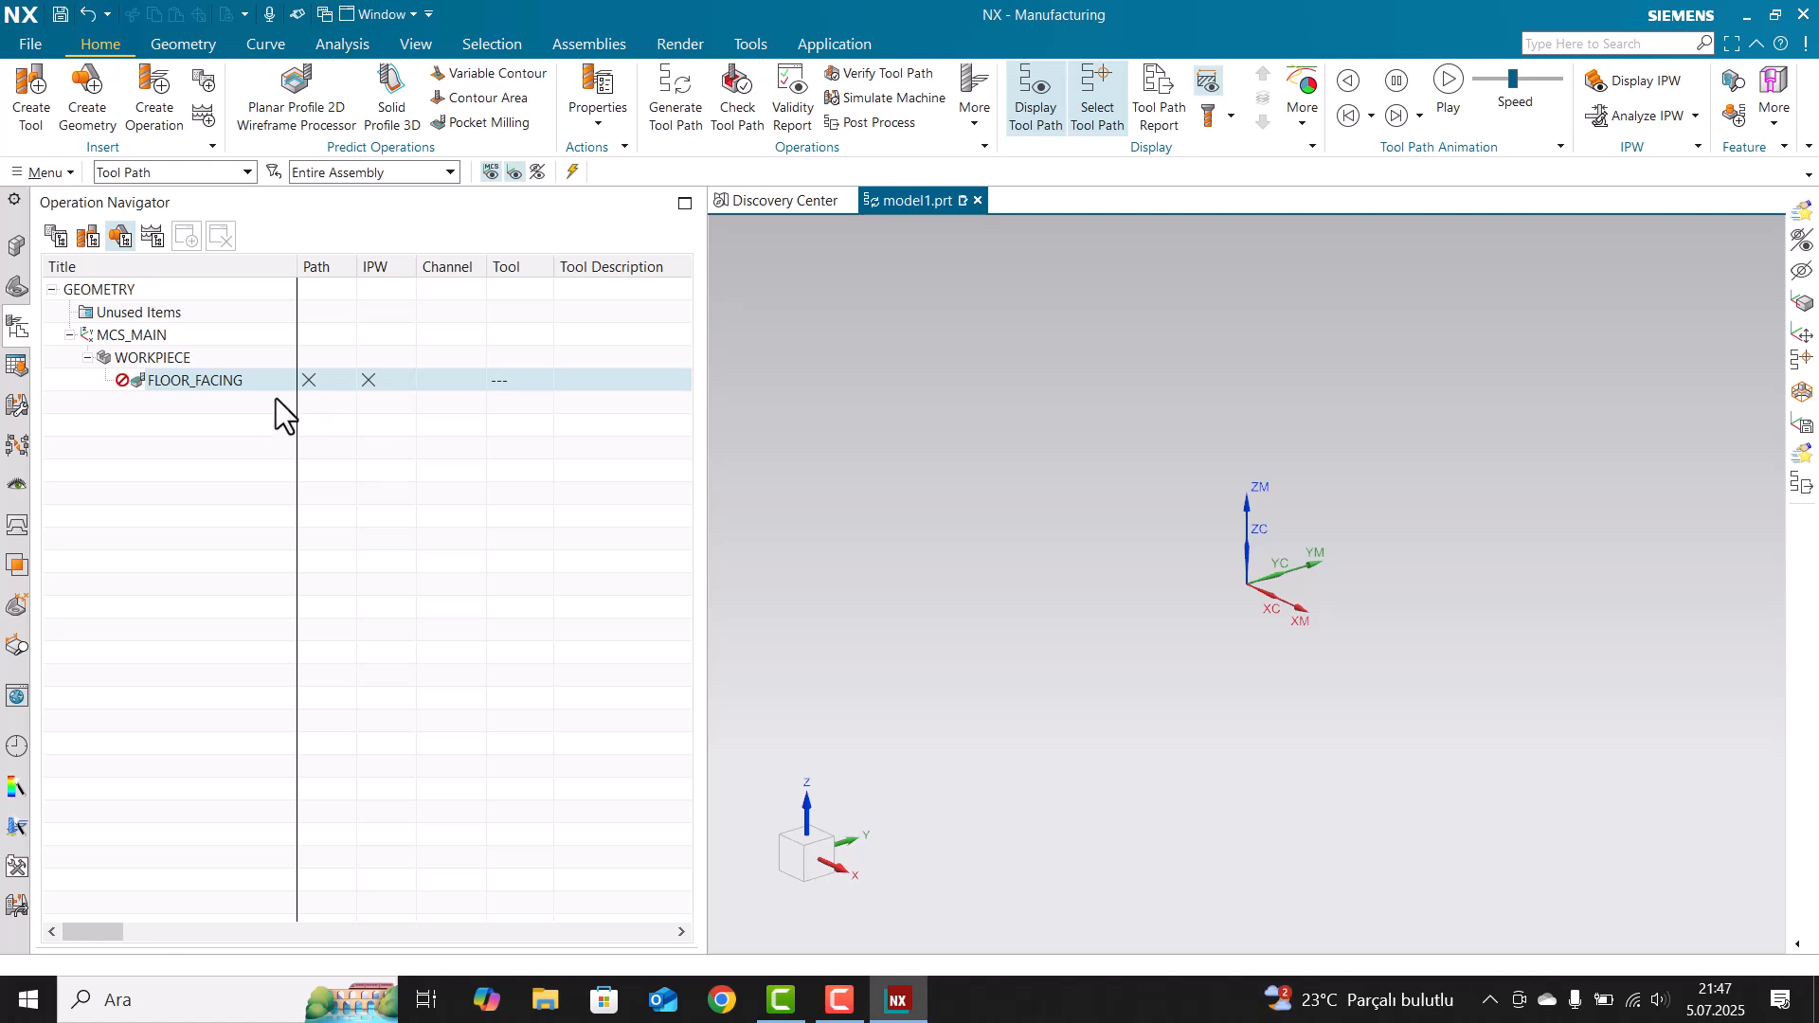
{"action": "right_click_drag", "start_coordinate": [277, 379], "coordinate": [268, 382]}
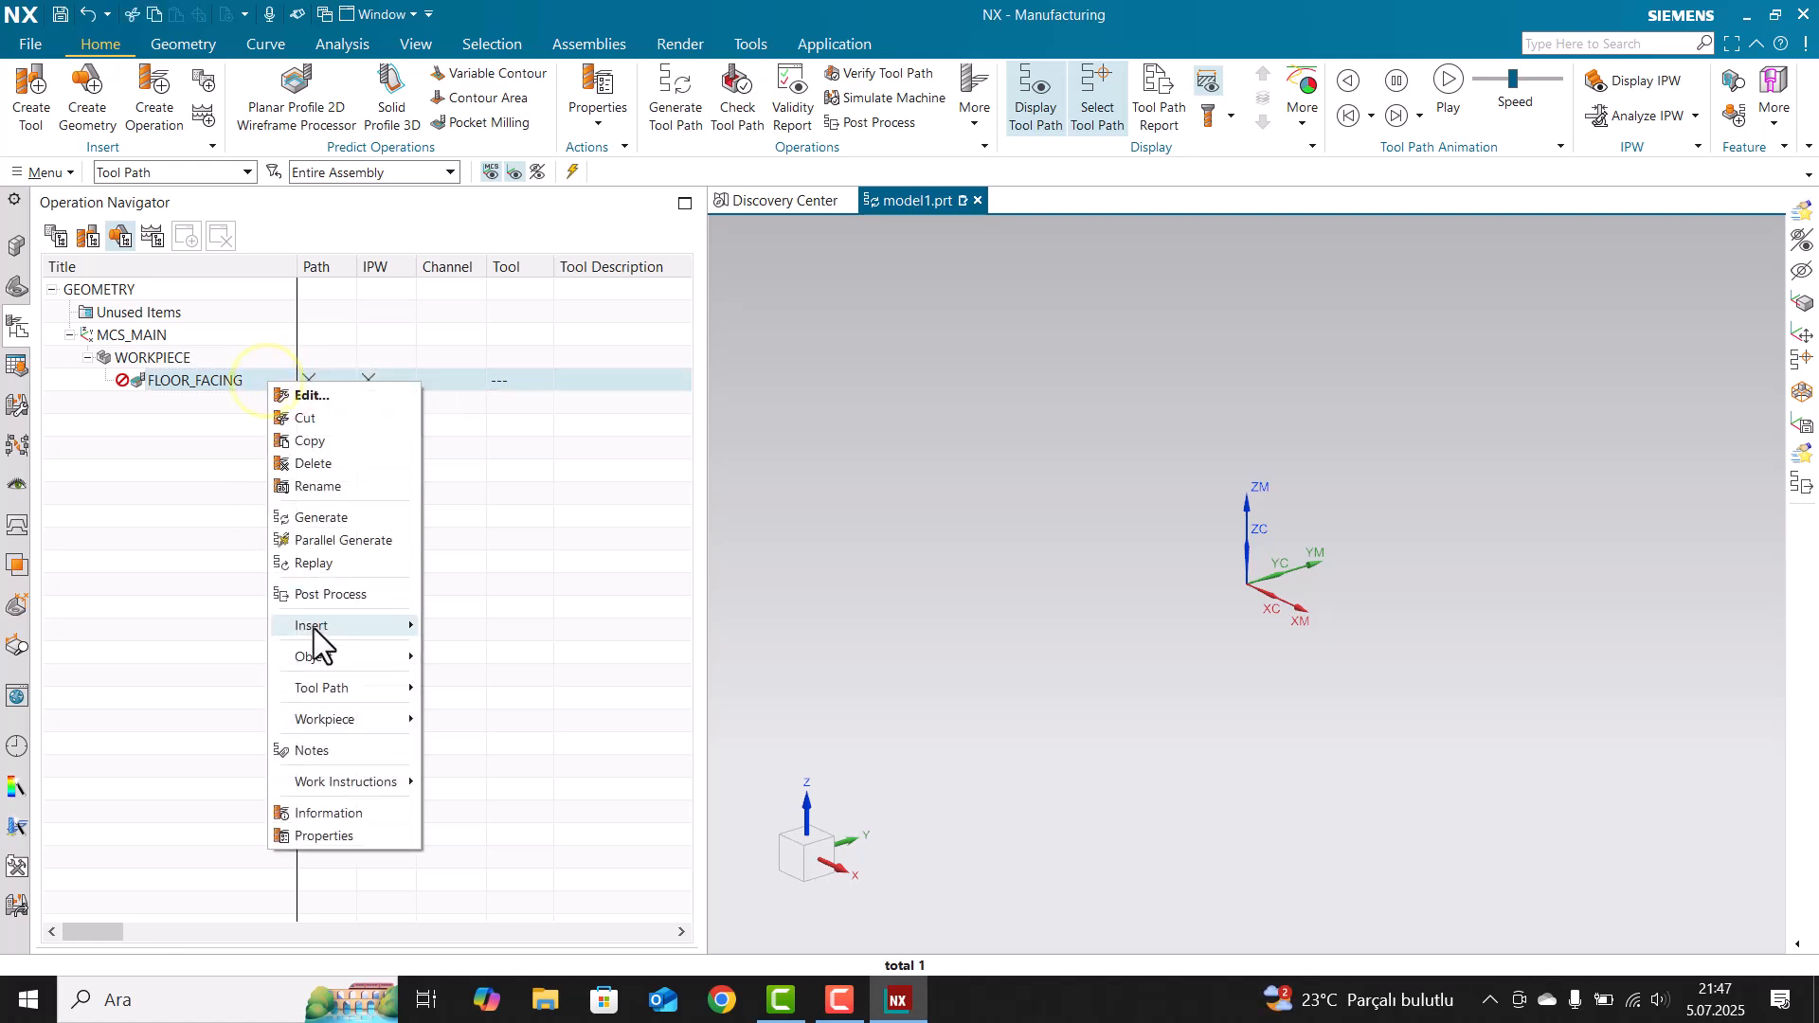
{"action": "left_click", "coordinate": [510, 543]}
{"action": "left_click", "coordinate": [491, 381]}
{"action": "left_click", "coordinate": [504, 438]}
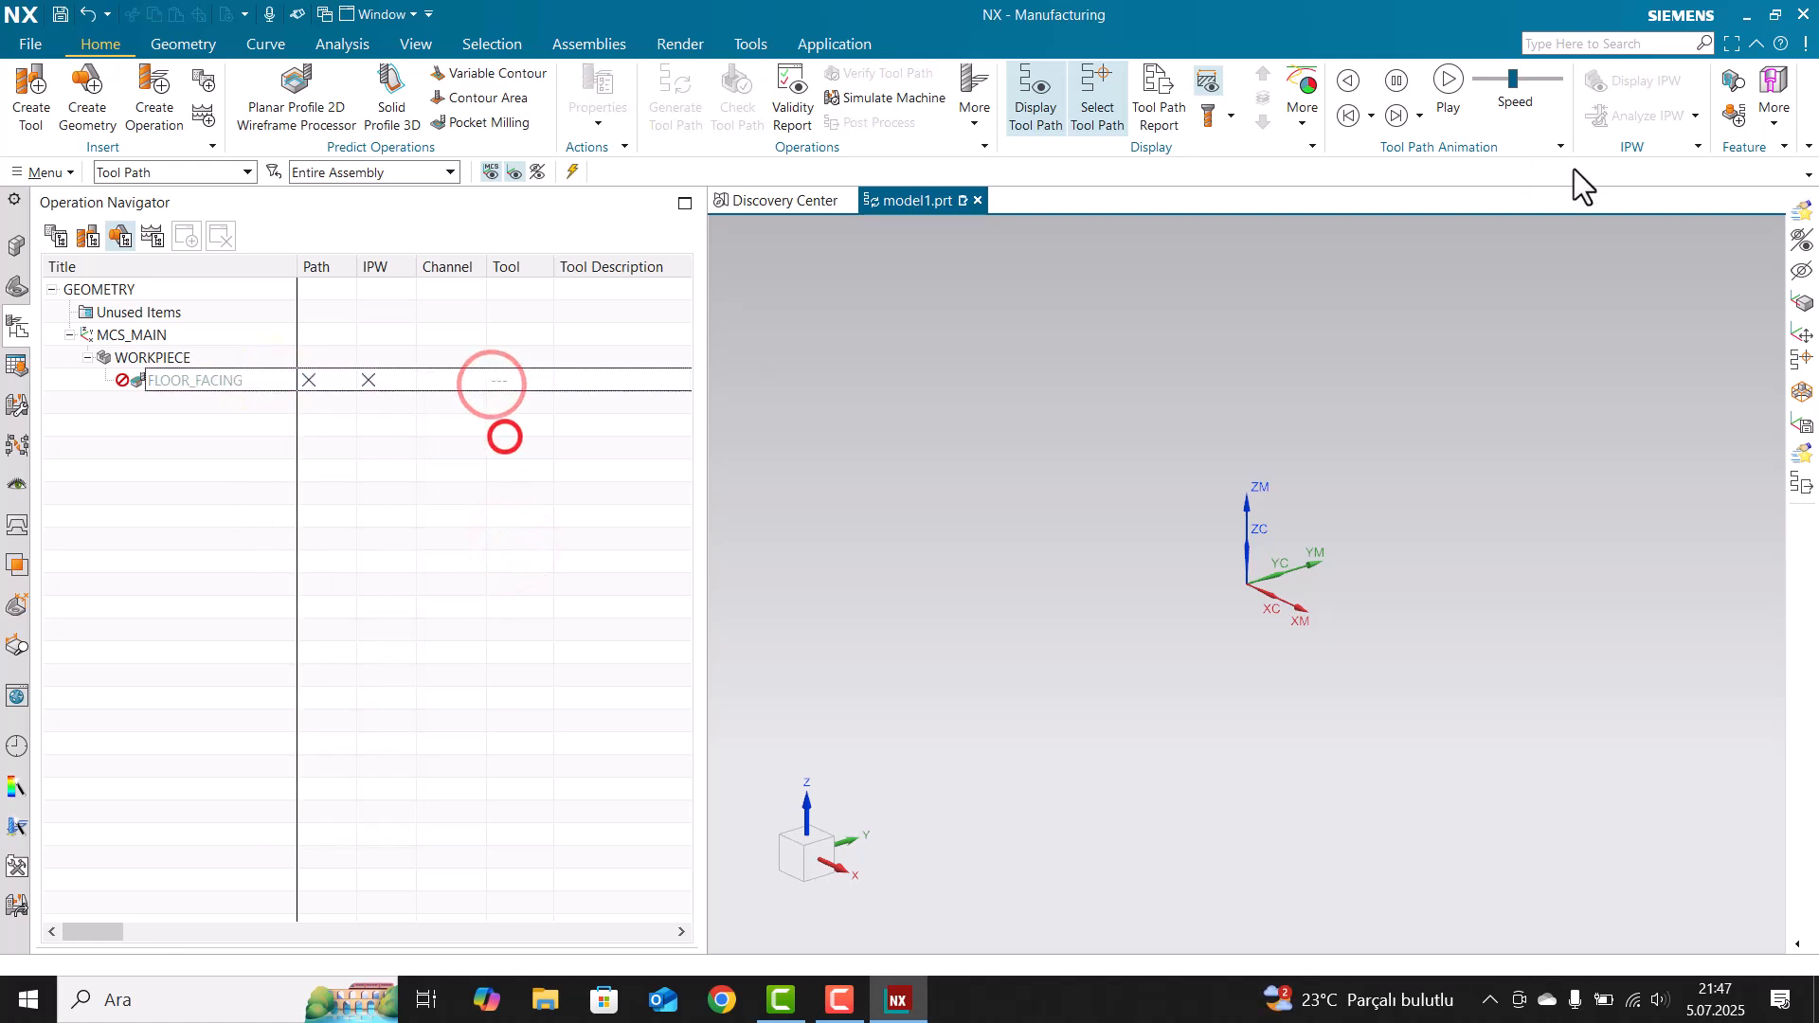
- Exit NX and open the local disk C: in a maximized File Explorer window
{"action": "left_click", "coordinate": [1804, 15]}
{"action": "left_click", "coordinate": [918, 536]}
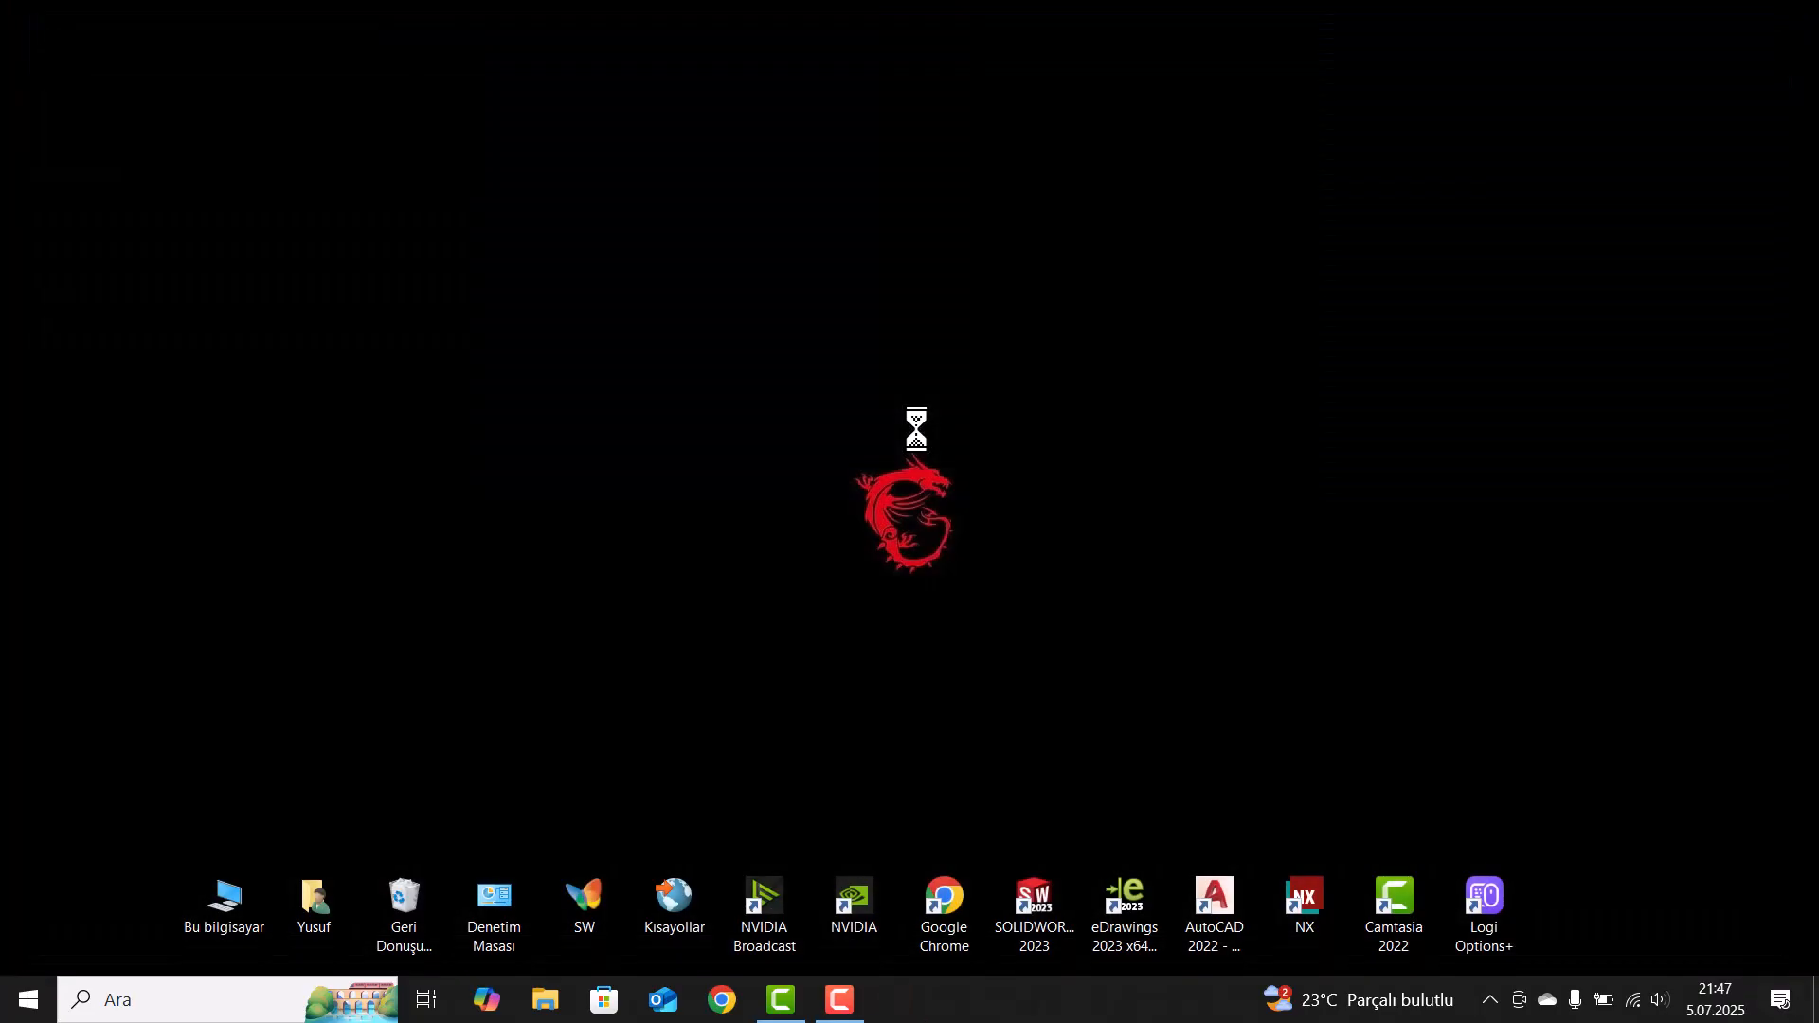
{"action": "double_click", "coordinate": [256, 891]}
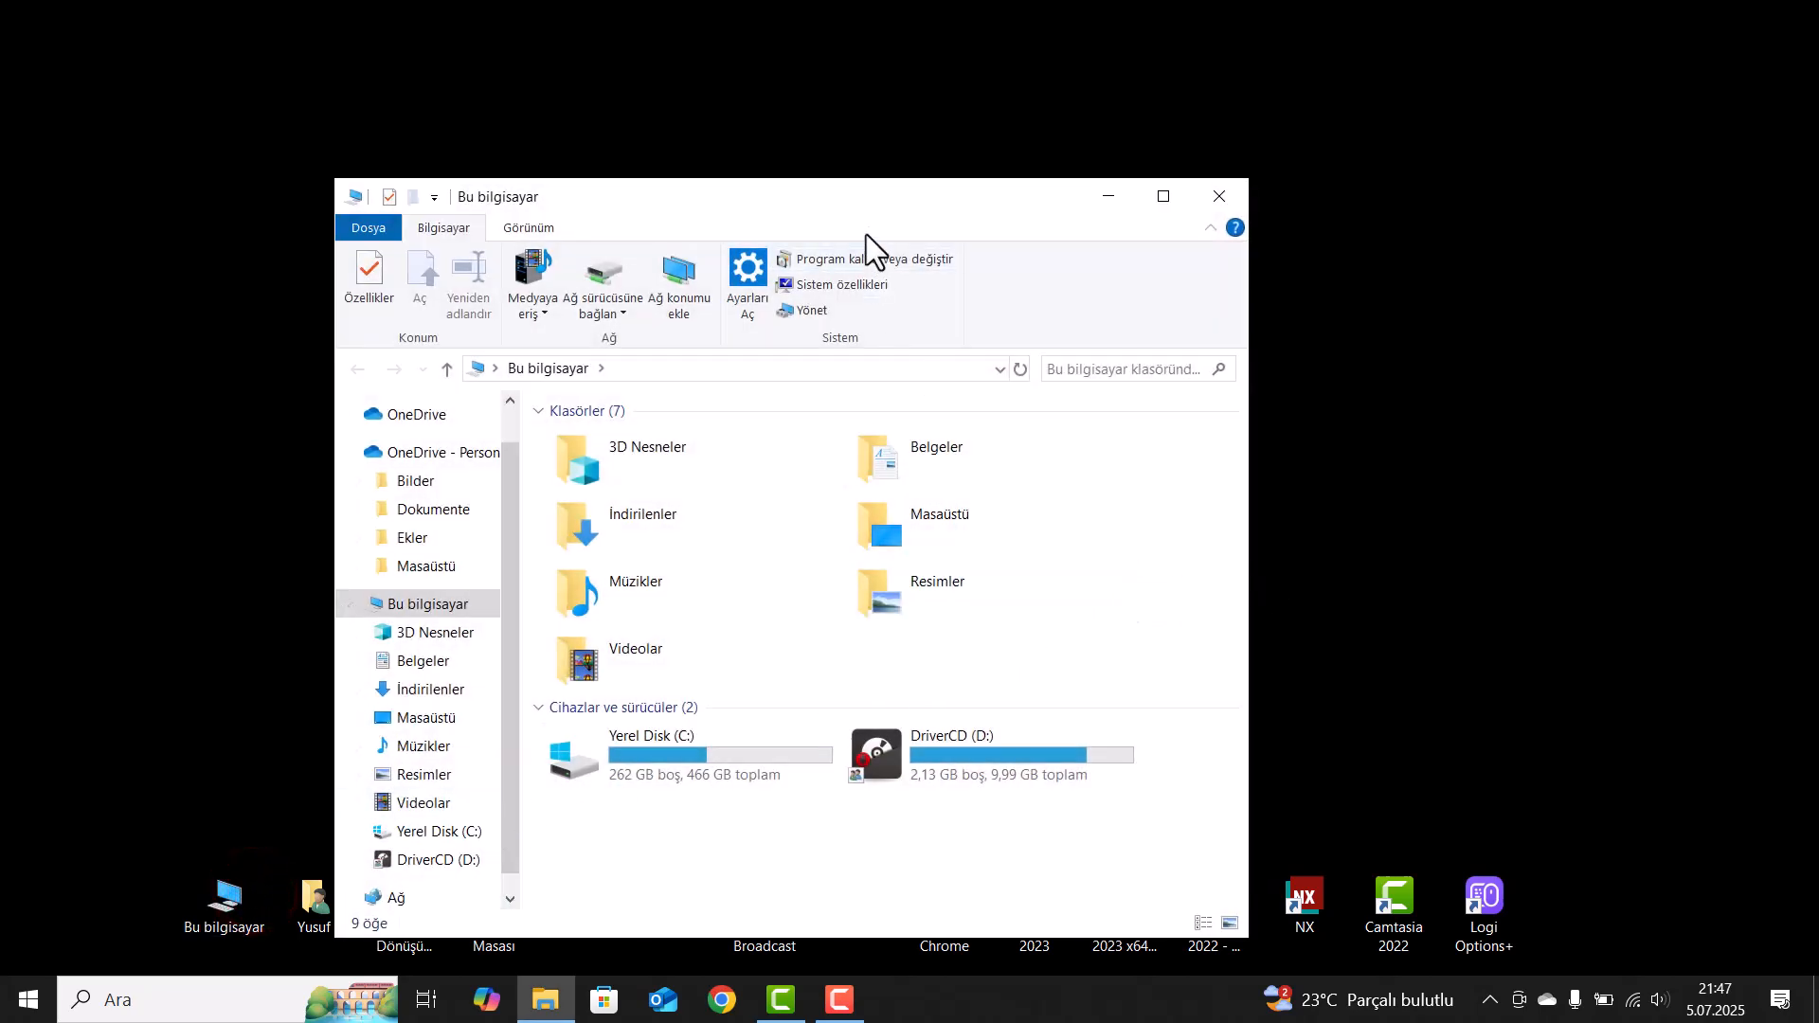
{"action": "double_click", "coordinate": [869, 196]}
{"action": "left_click", "coordinate": [415, 439]}
{"action": "double_click", "coordinate": [415, 439]}
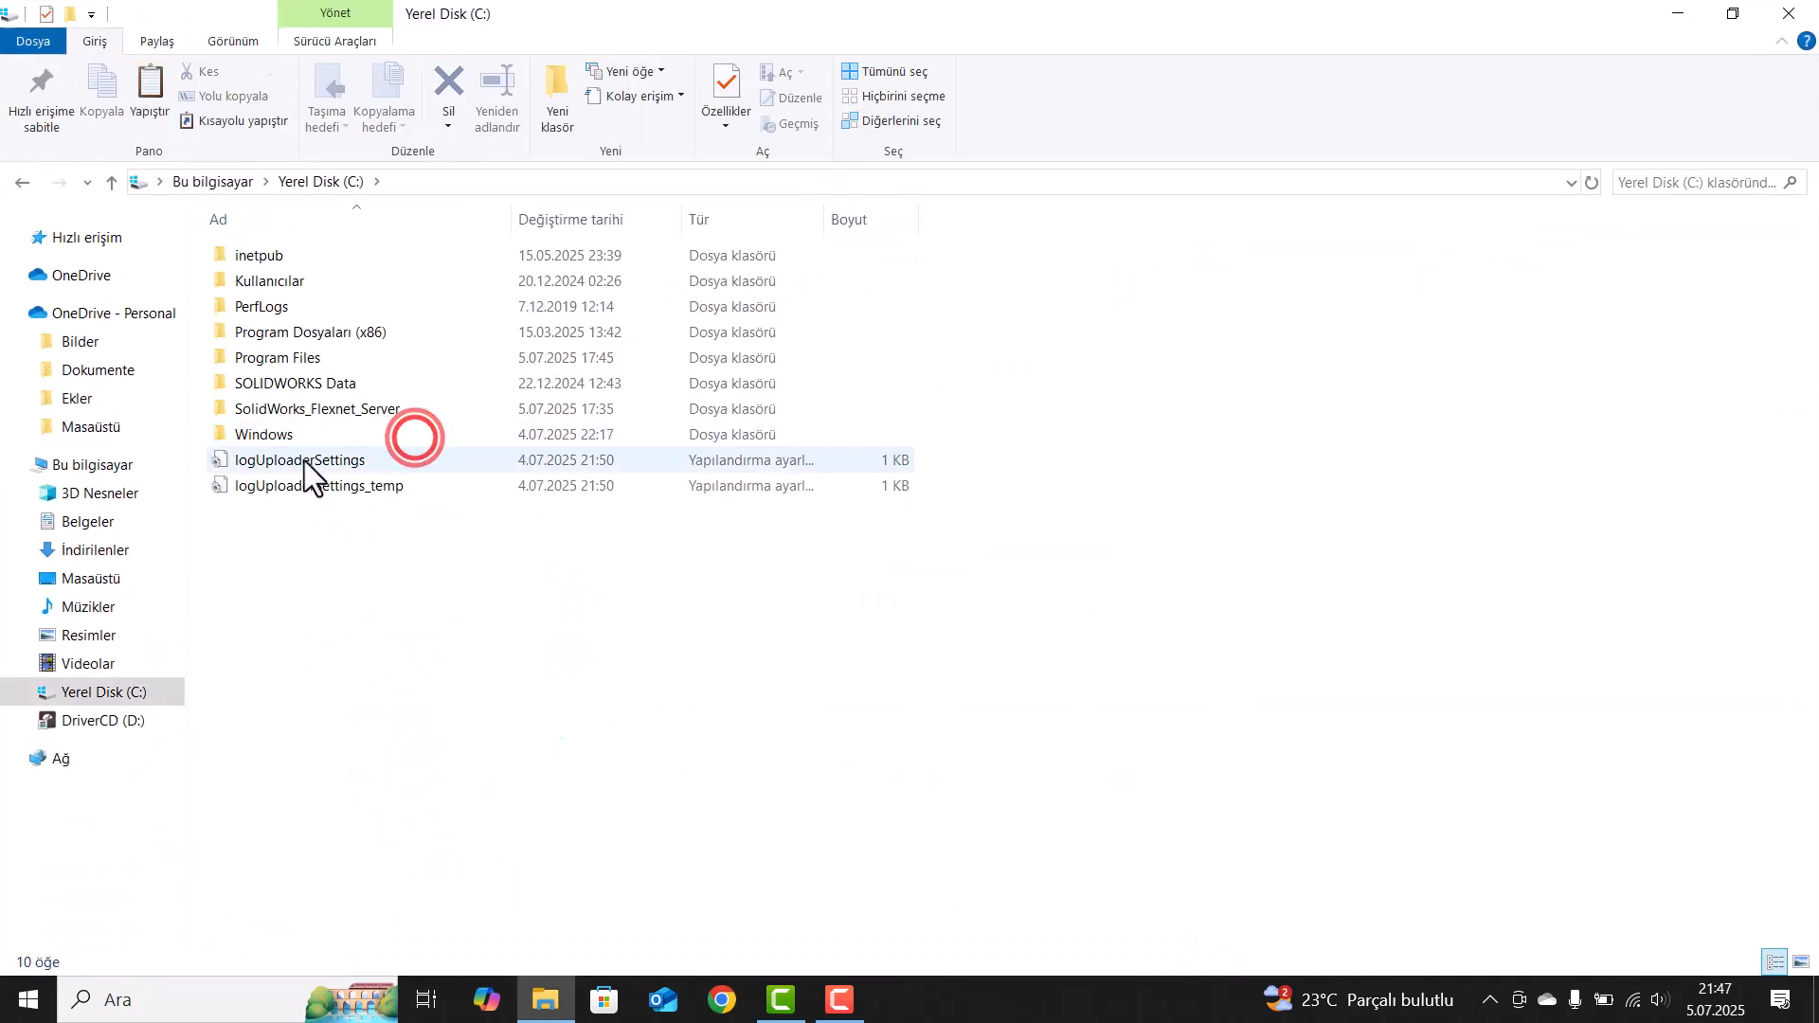
- Browse to Program Files\Siemens\NX2212\MACH\resource\template_part\metric and select the mill_planar Siemens part file
{"action": "double_click", "coordinate": [312, 360]}
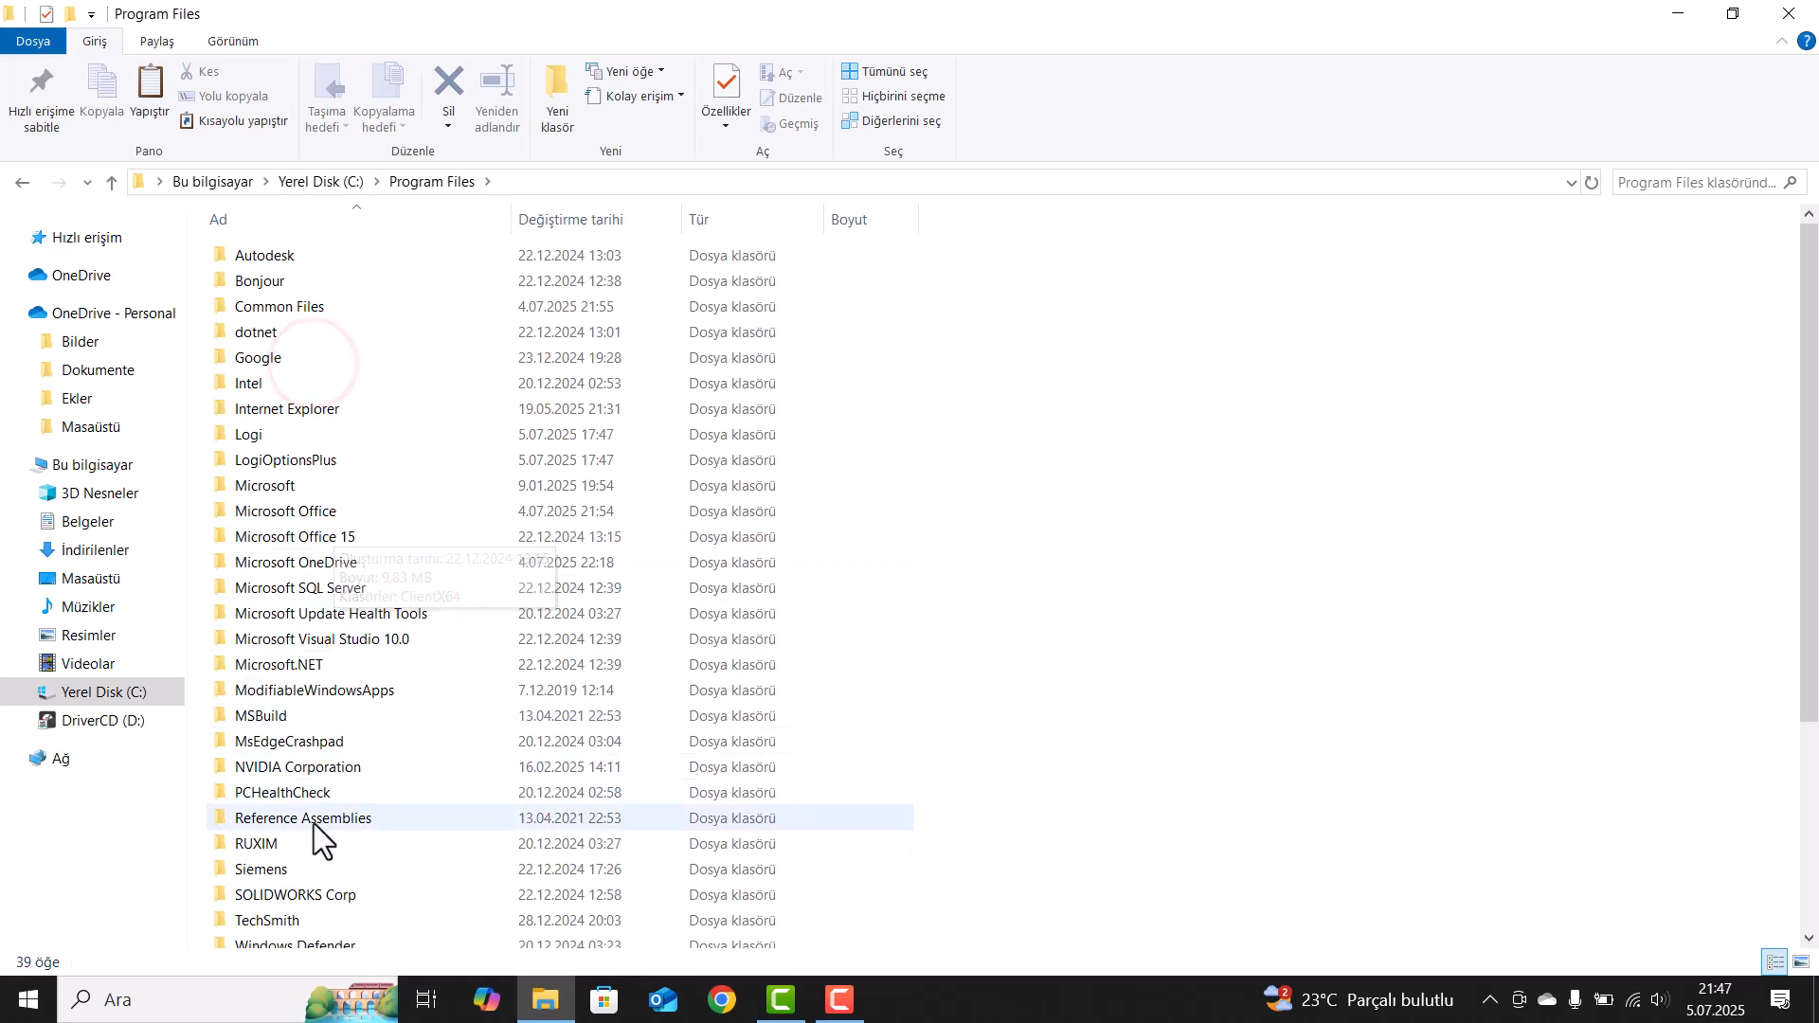
{"action": "double_click", "coordinate": [300, 868]}
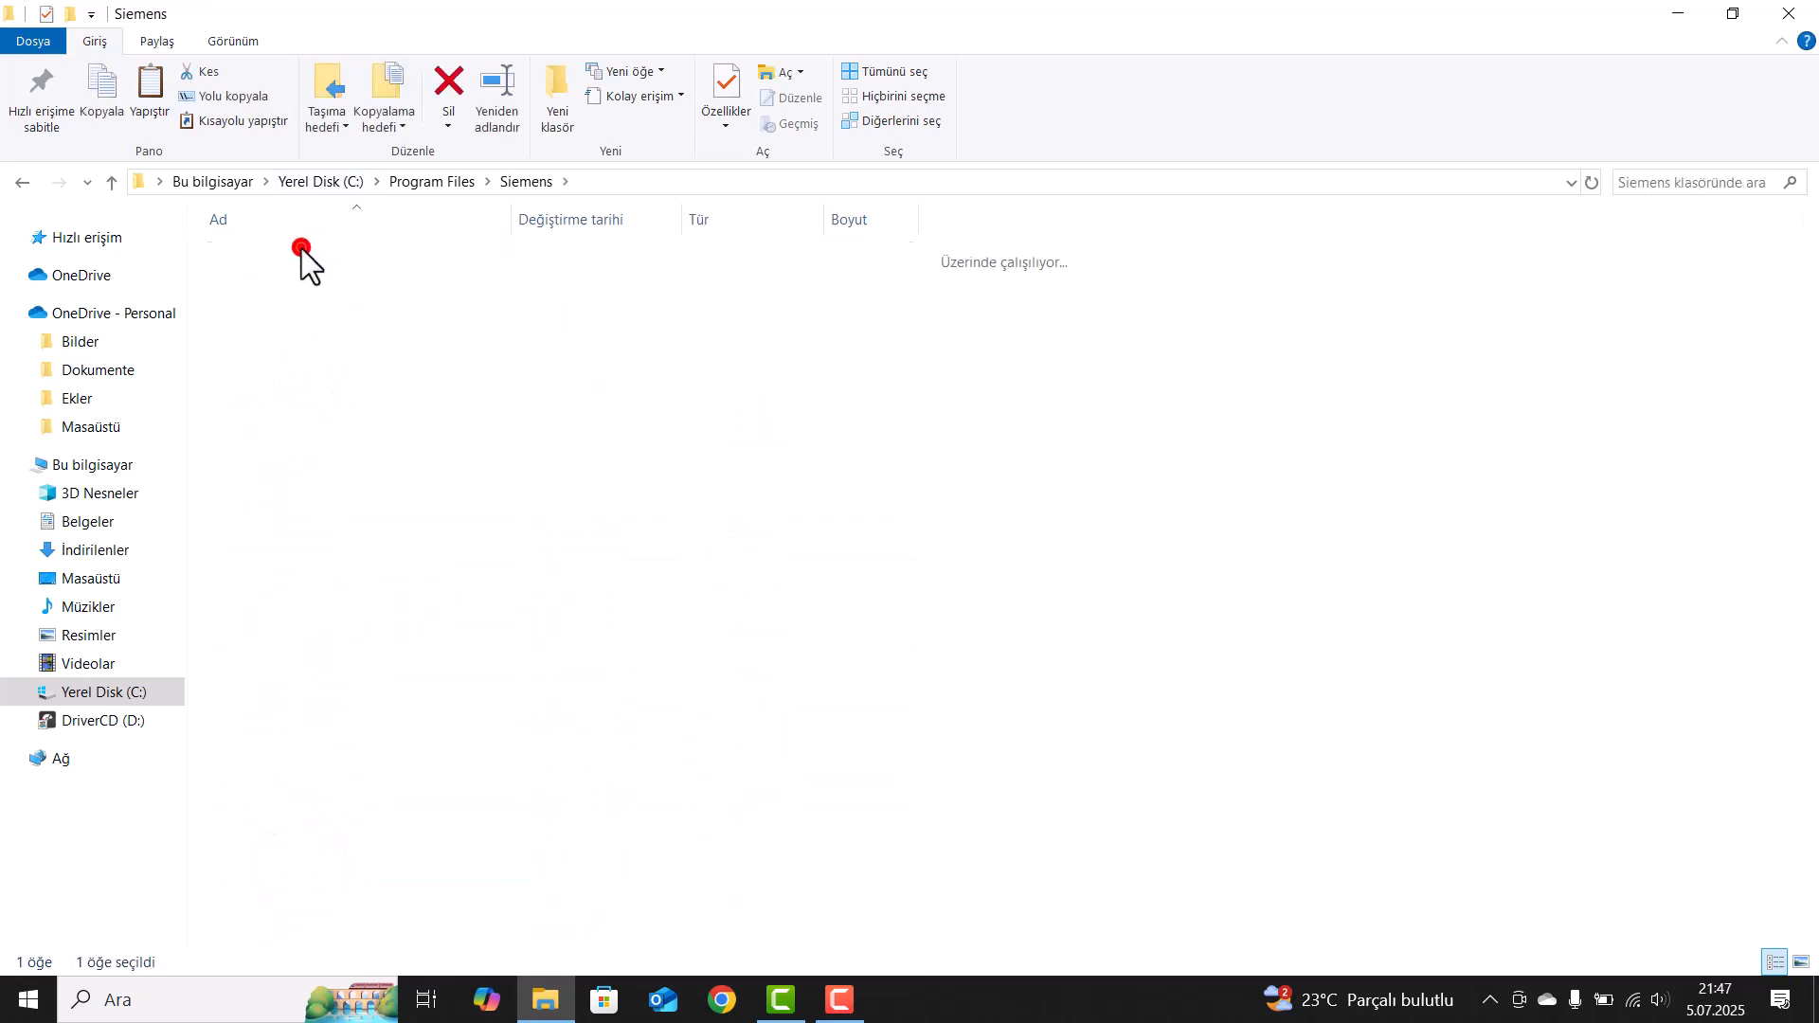
{"action": "double_click", "coordinate": [299, 252]}
{"action": "double_click", "coordinate": [268, 699]}
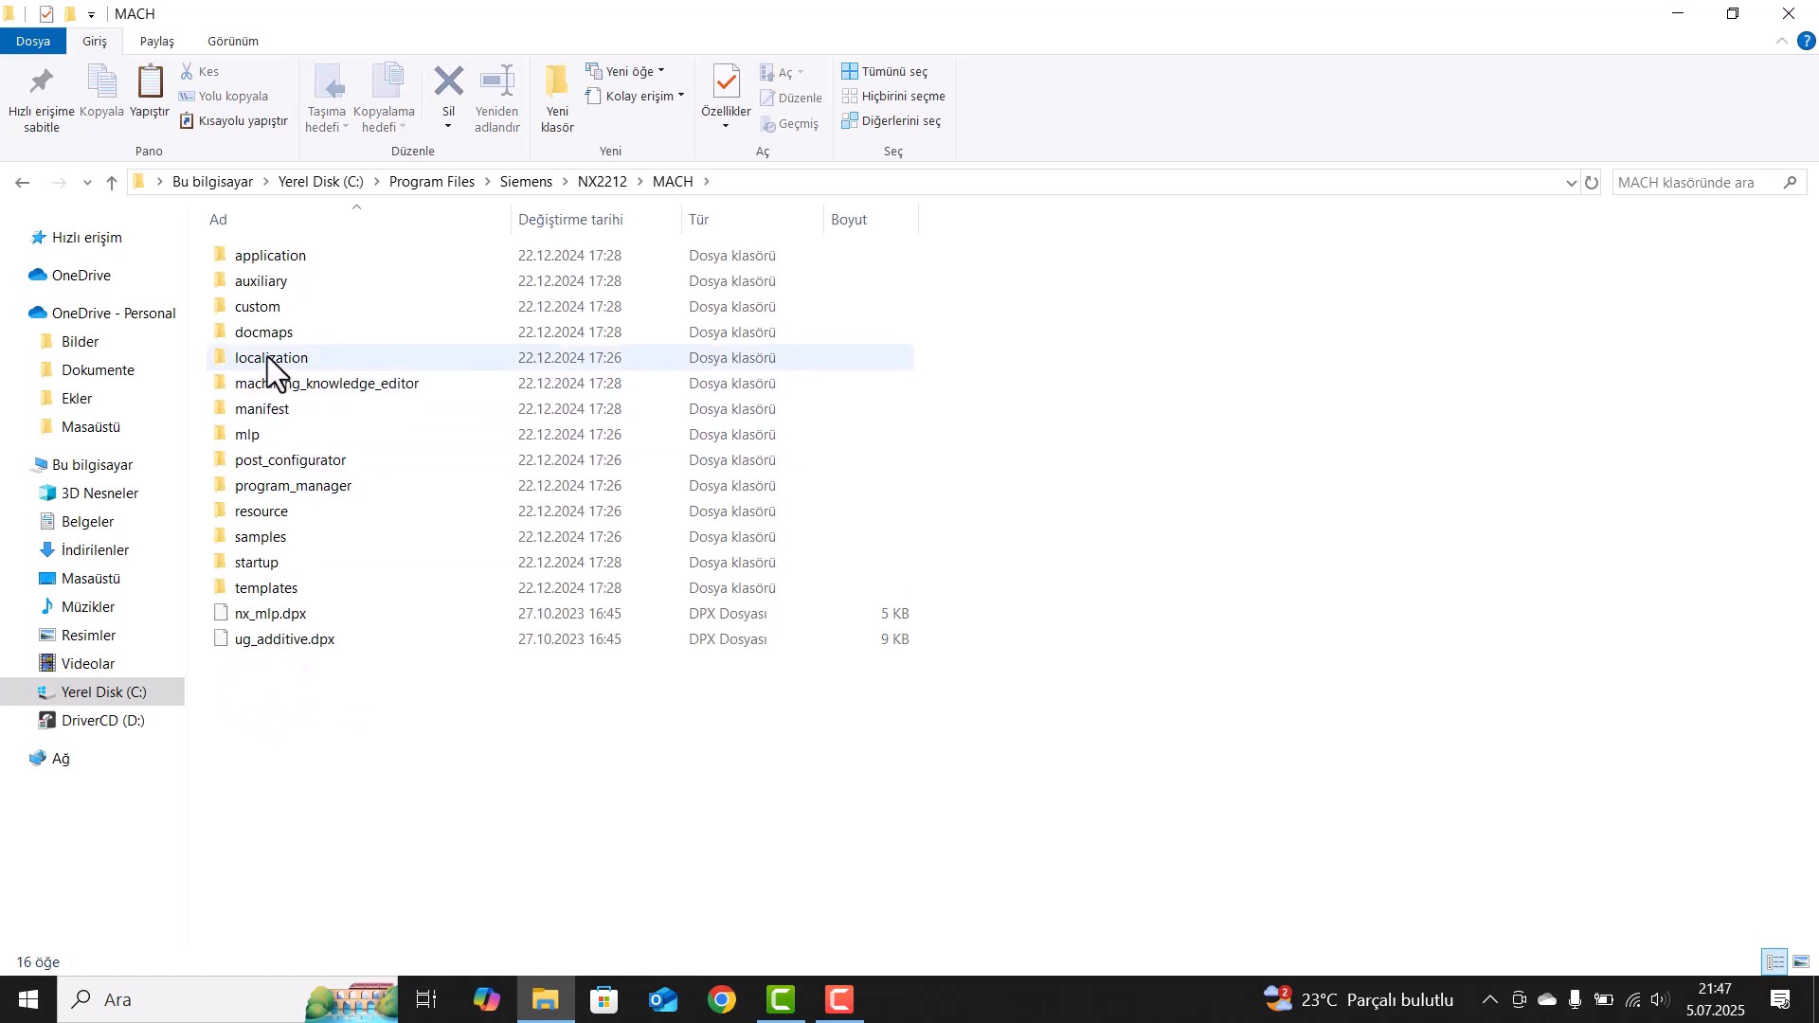
{"action": "double_click", "coordinate": [270, 512]}
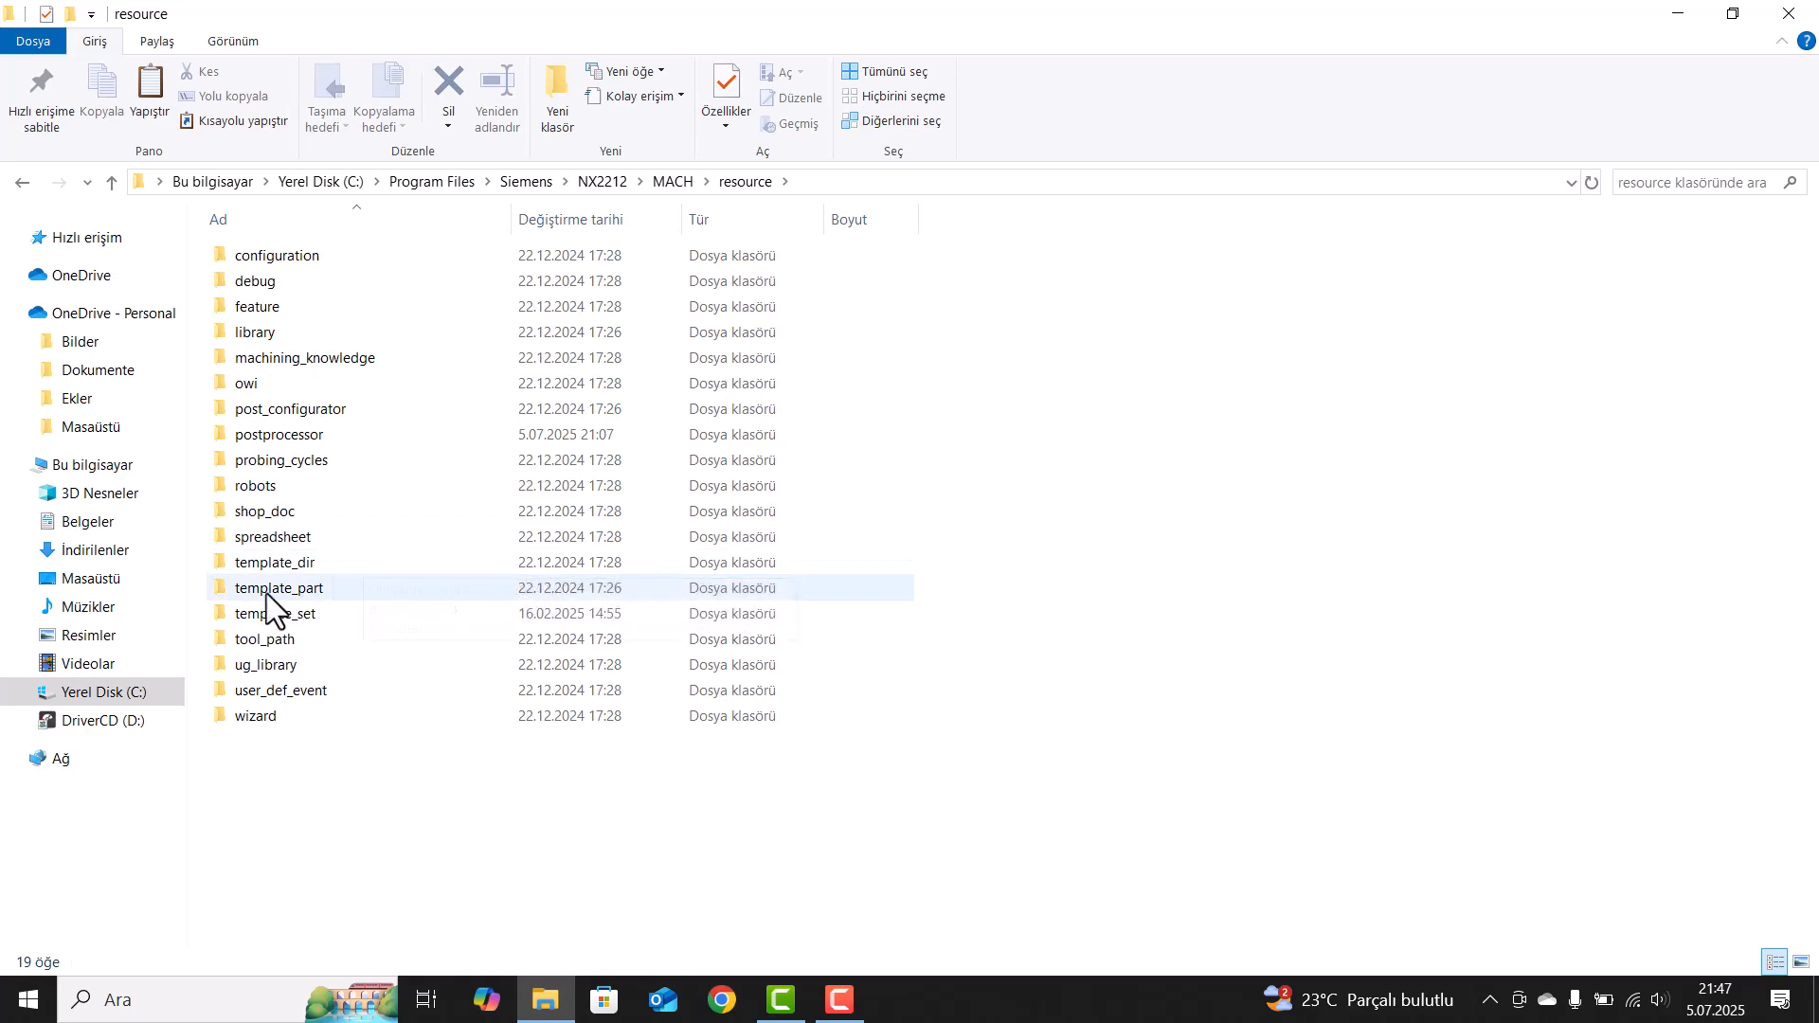
{"action": "double_click", "coordinate": [304, 589]}
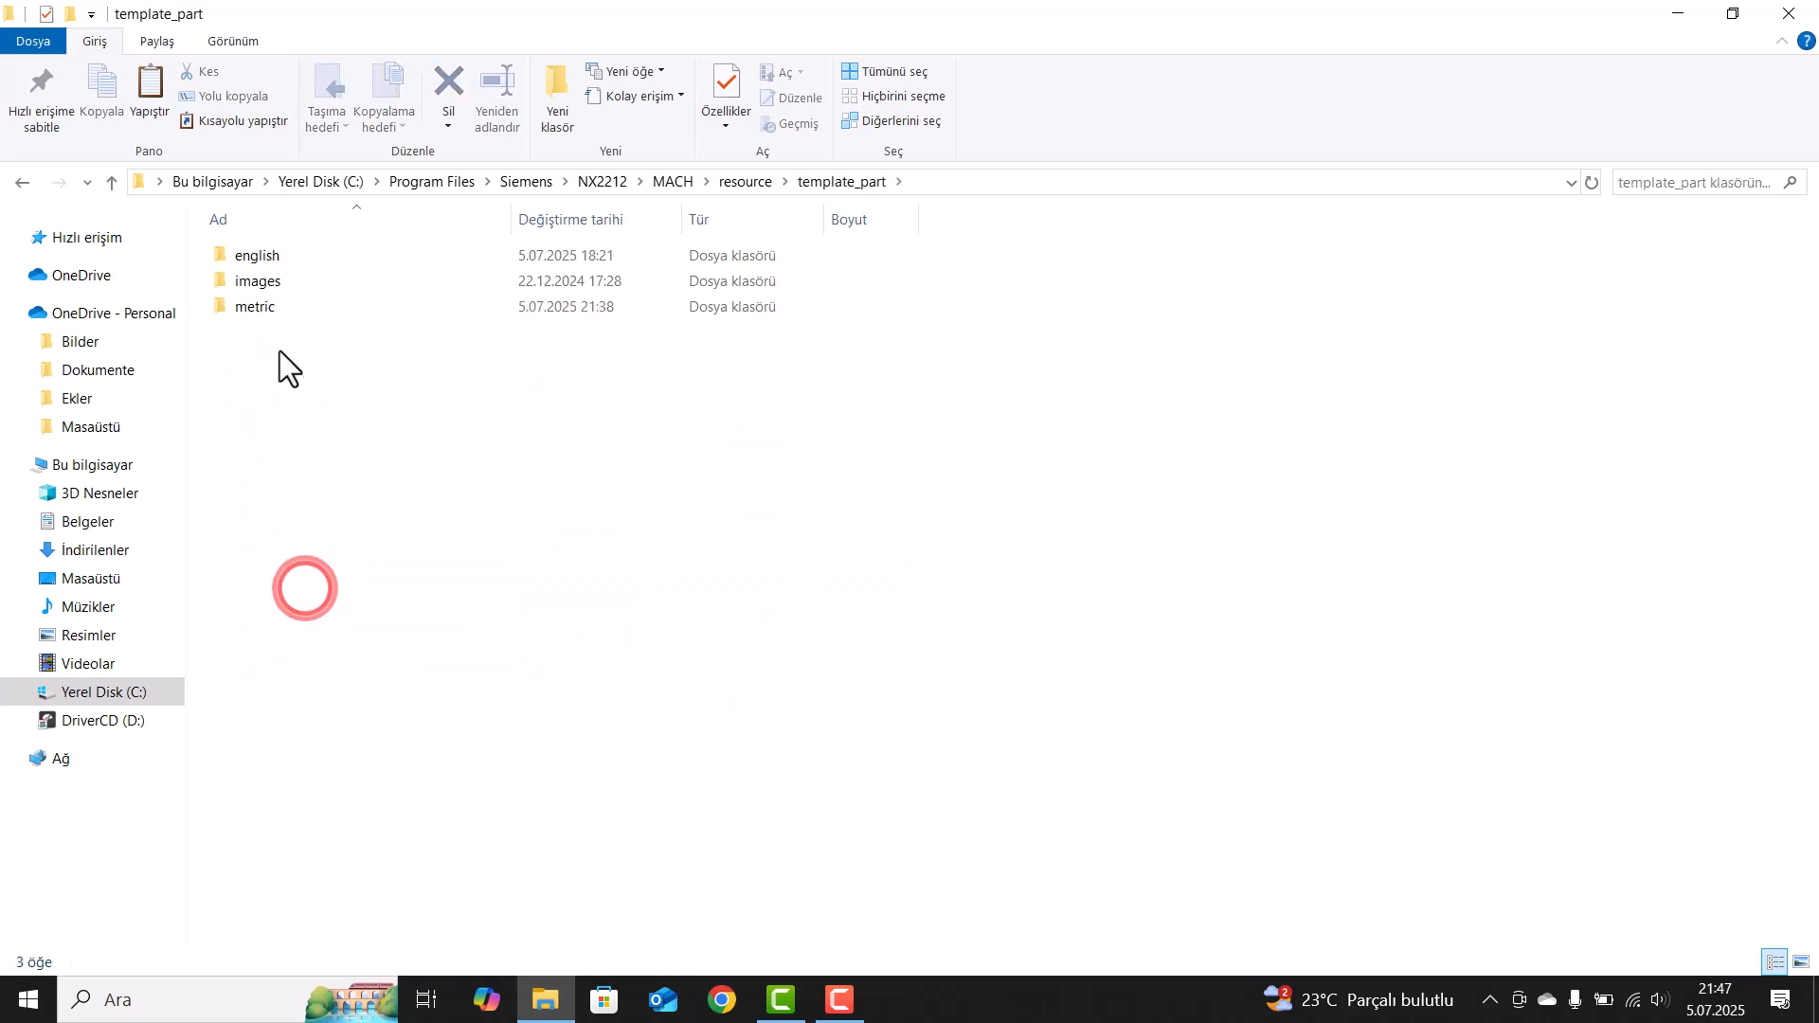
{"action": "double_click", "coordinate": [274, 307]}
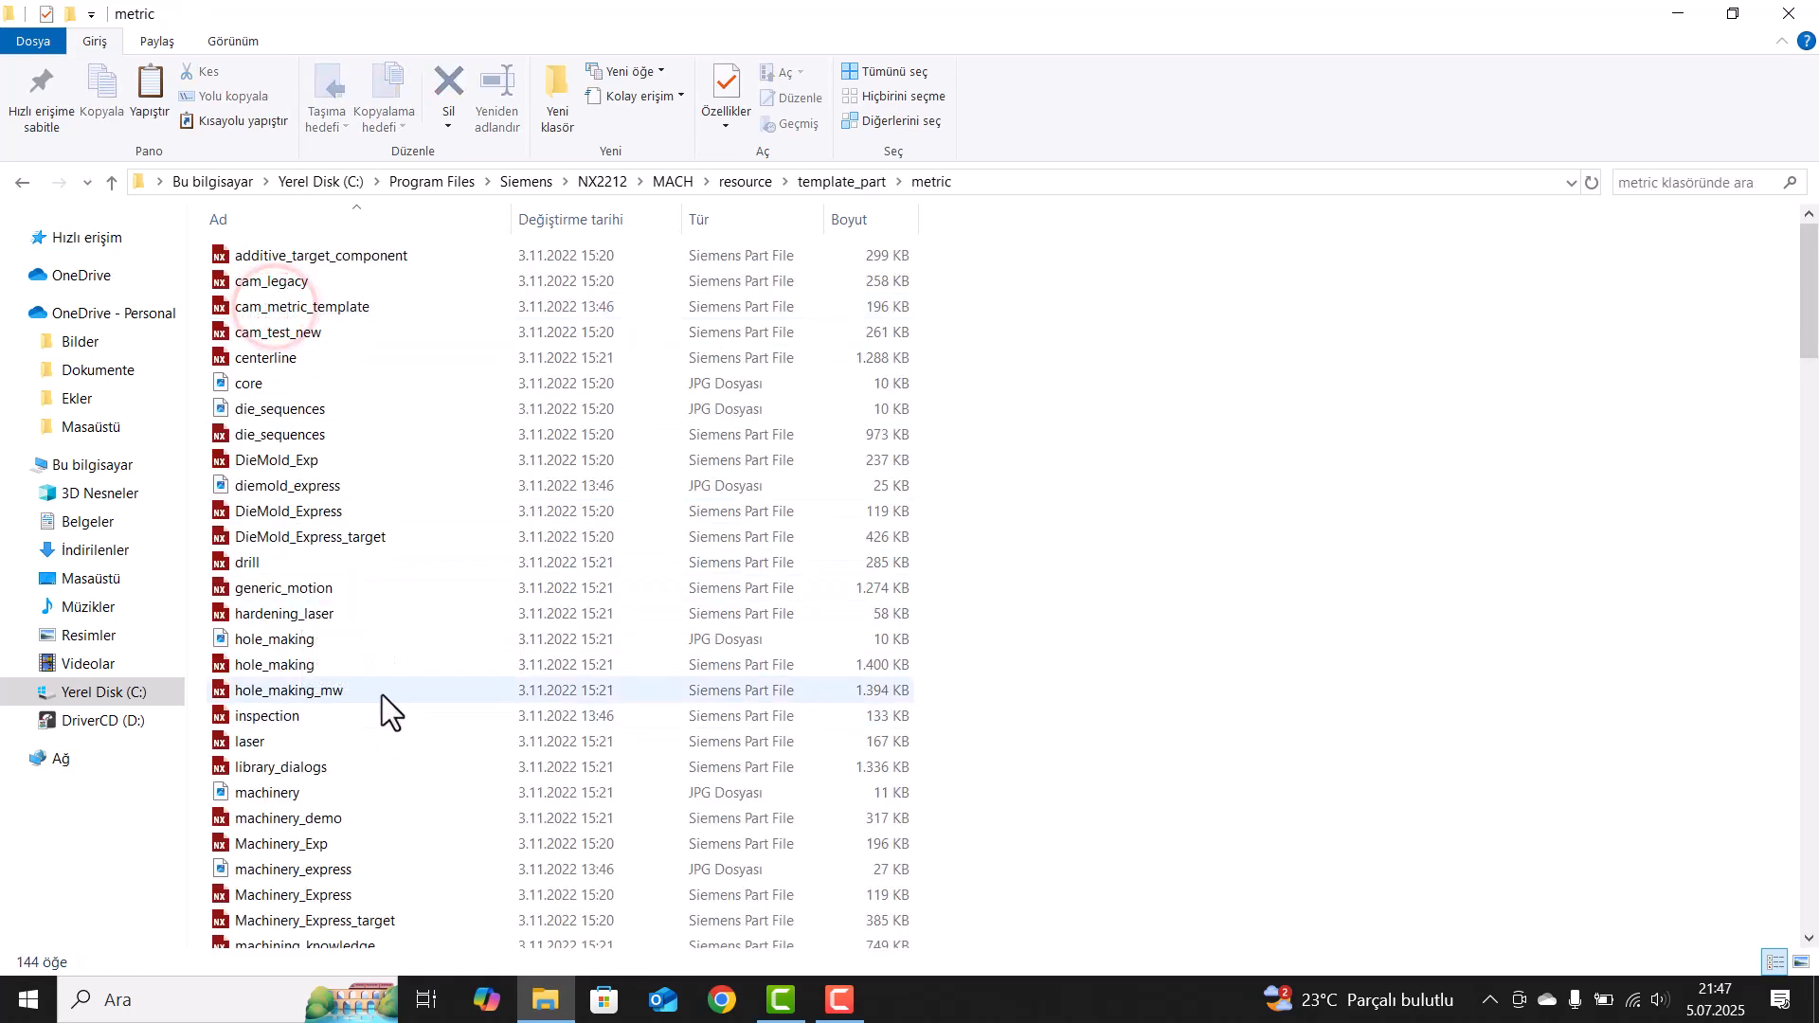
{"action": "scroll", "coordinate": [383, 709], "scroll_direction": "down", "scroll_amount": 5}
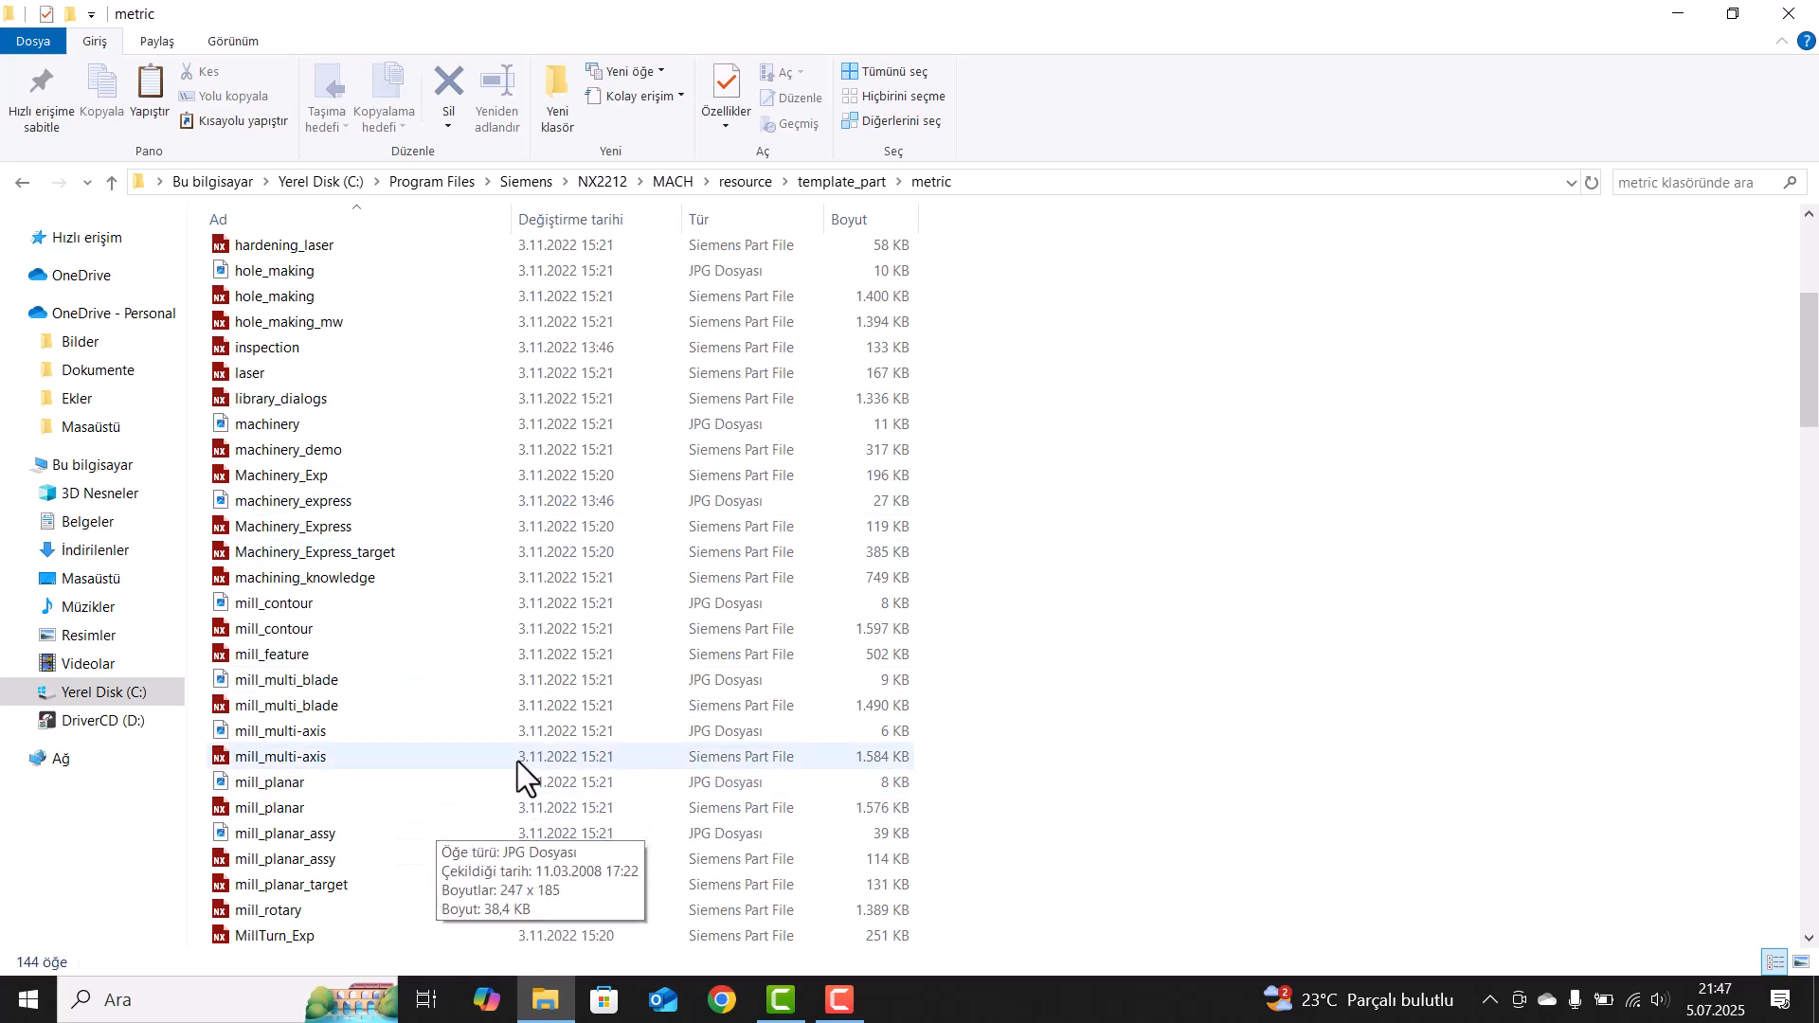
{"action": "left_click", "coordinate": [315, 813]}
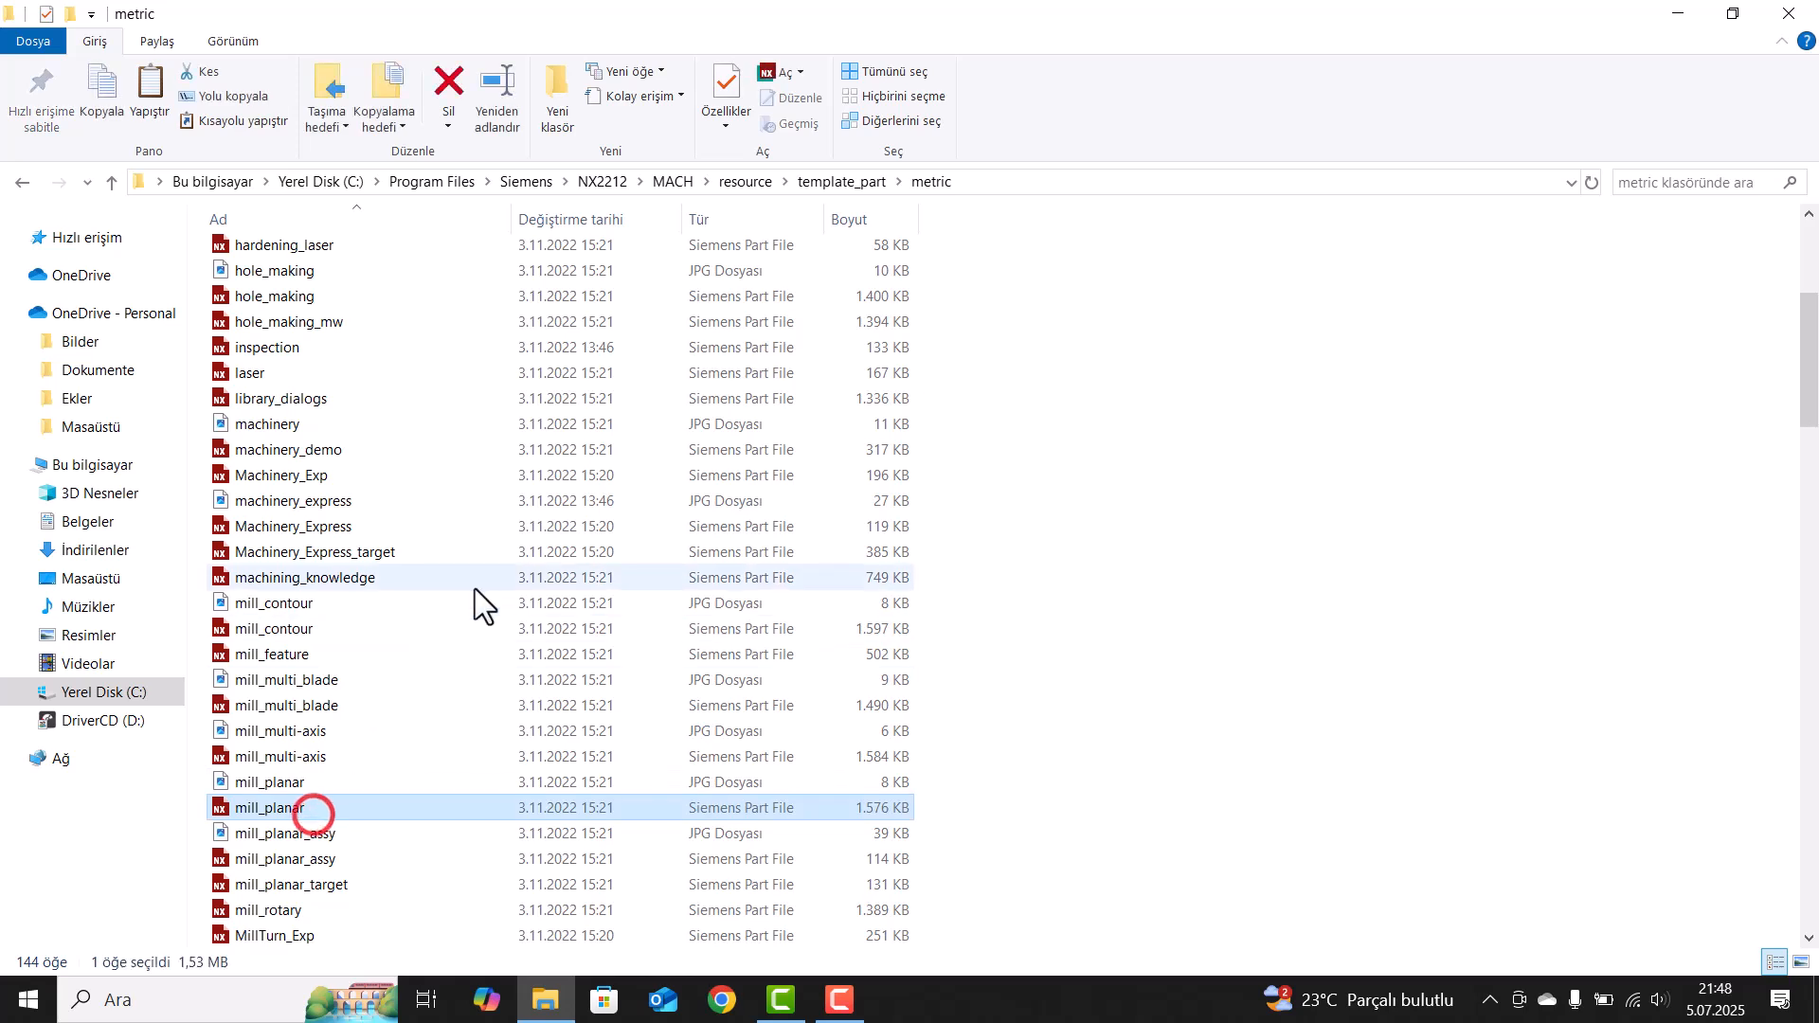
{"action": "double_click", "coordinate": [275, 809]}
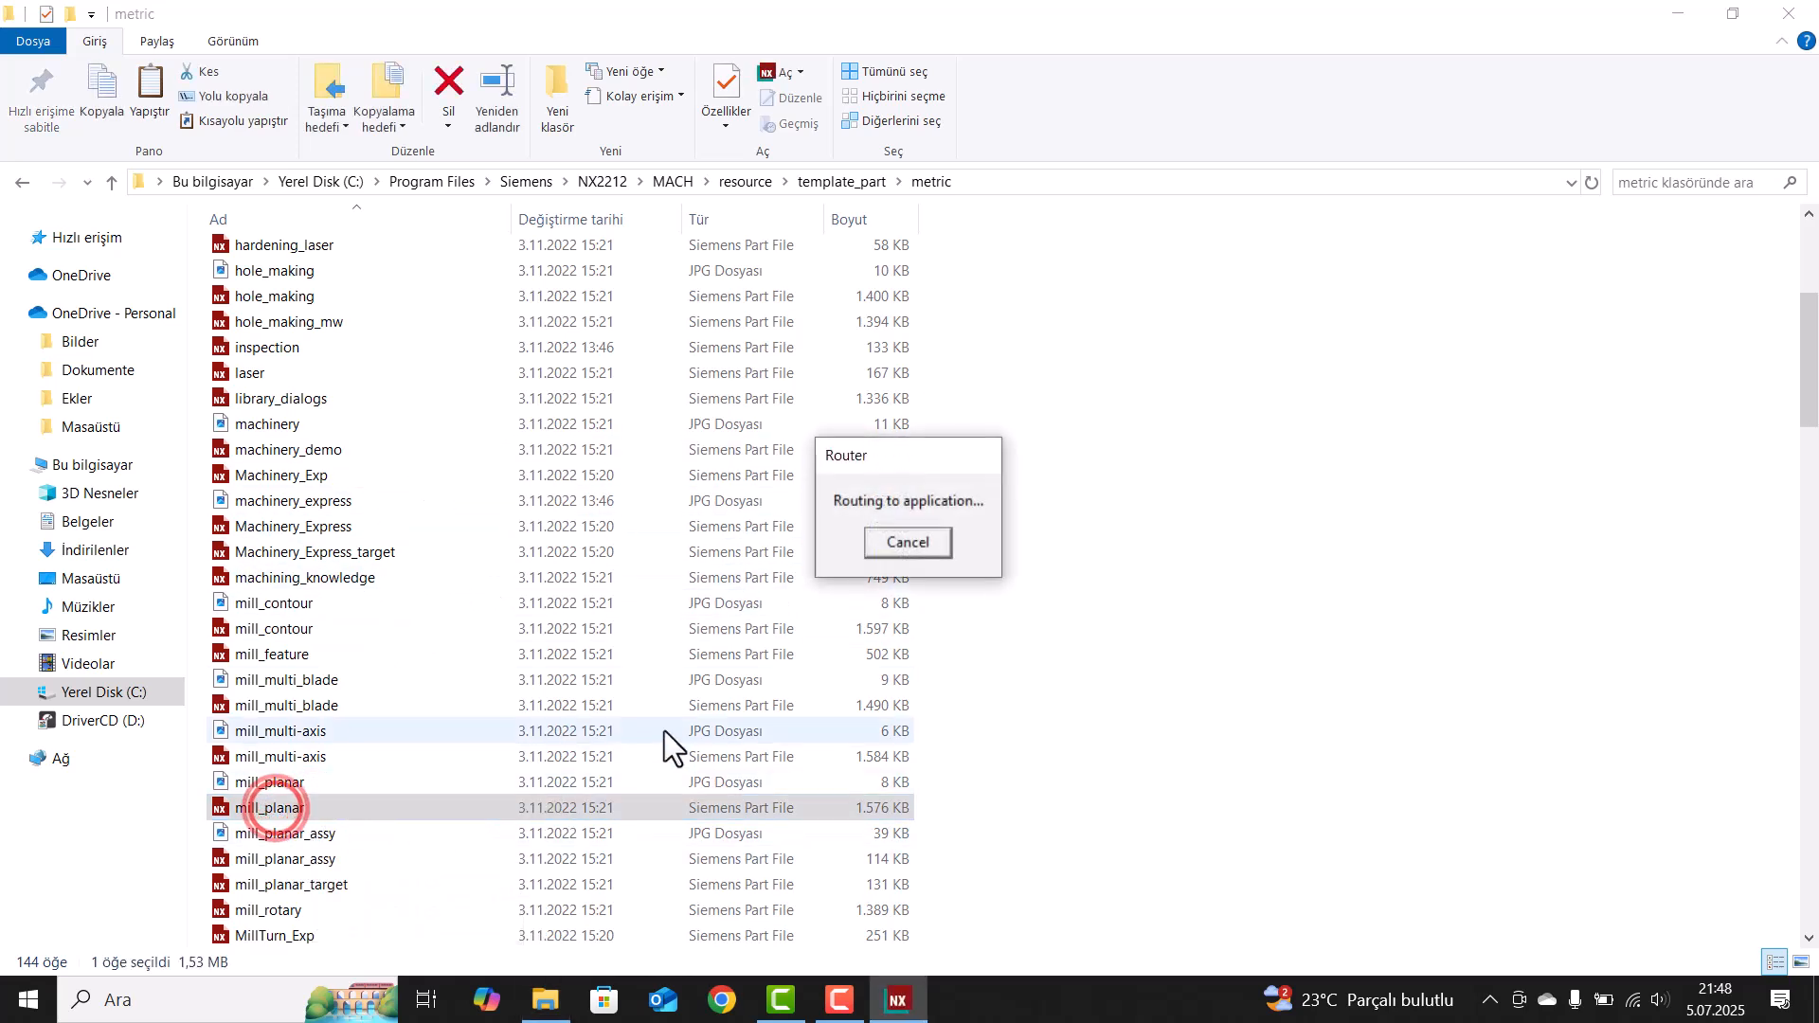
{"action": "left_click", "coordinate": [902, 545]}
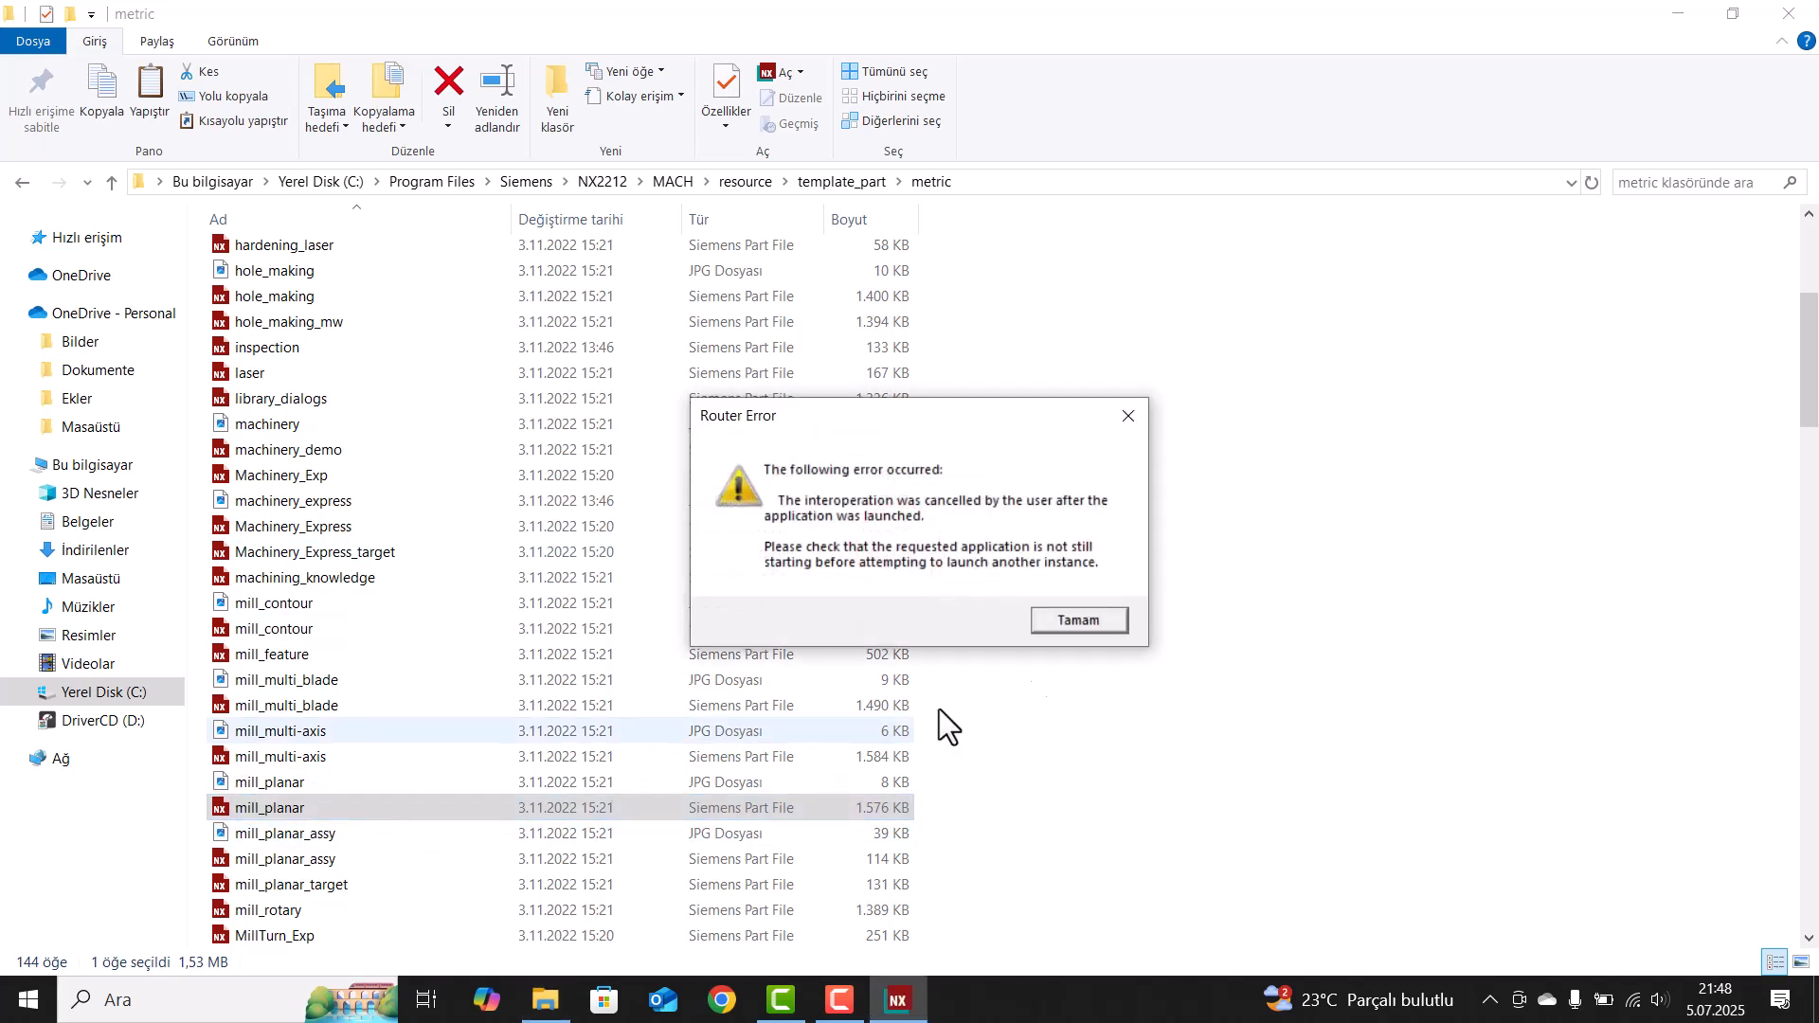
{"action": "left_click", "coordinate": [1104, 629]}
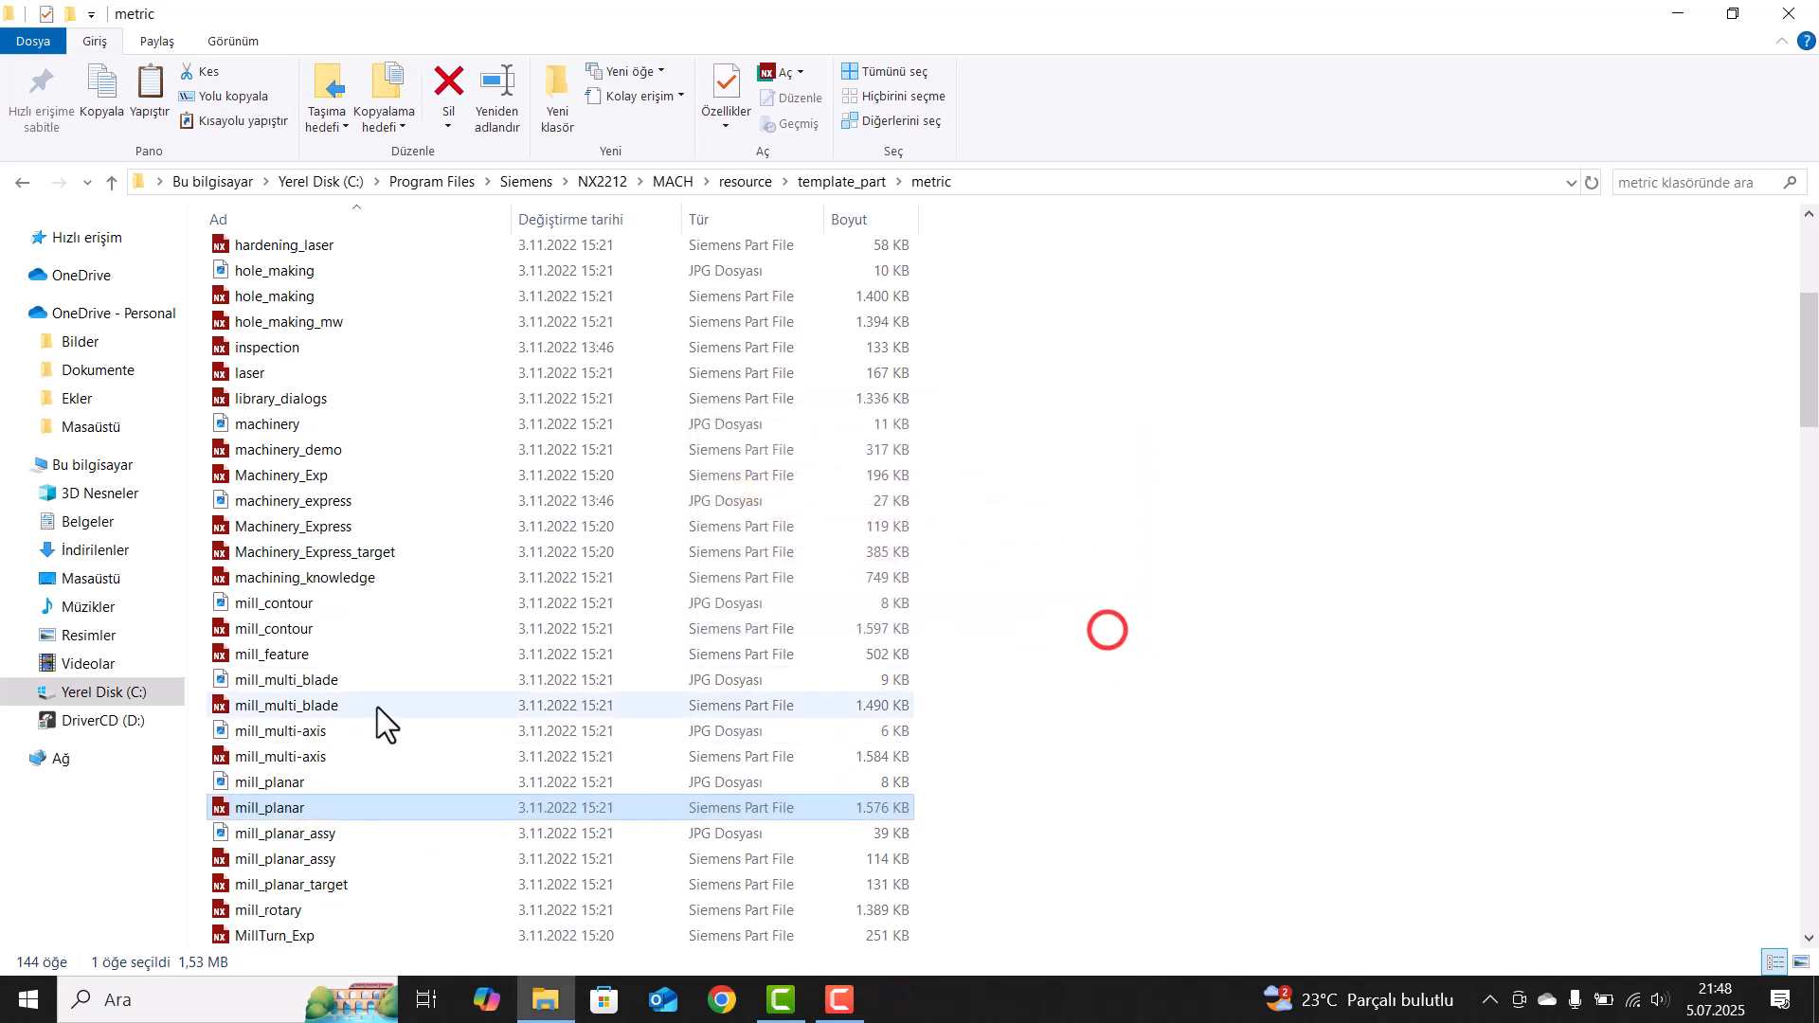
- Copy the mill_planar Siemens part file from the metric template folder to the desktop
{"action": "right_click", "coordinate": [284, 807]}
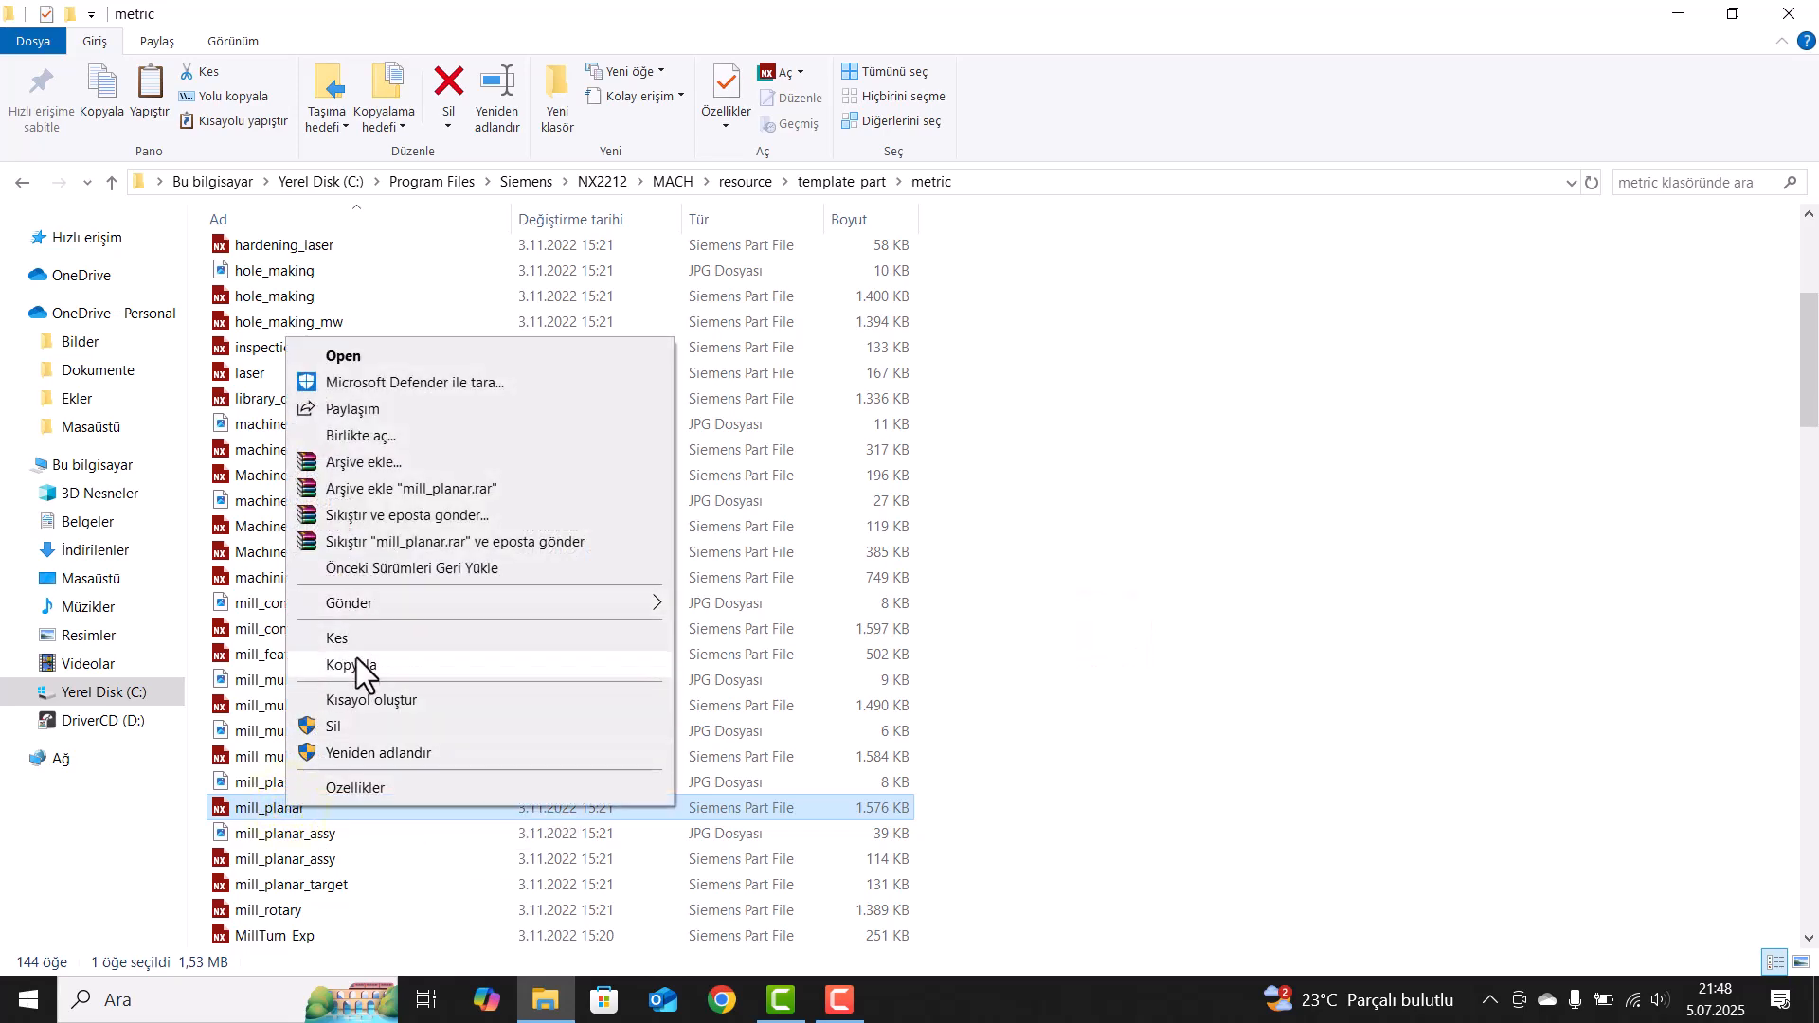
{"action": "left_click", "coordinate": [356, 655]}
{"action": "double_click", "coordinate": [1497, 14]}
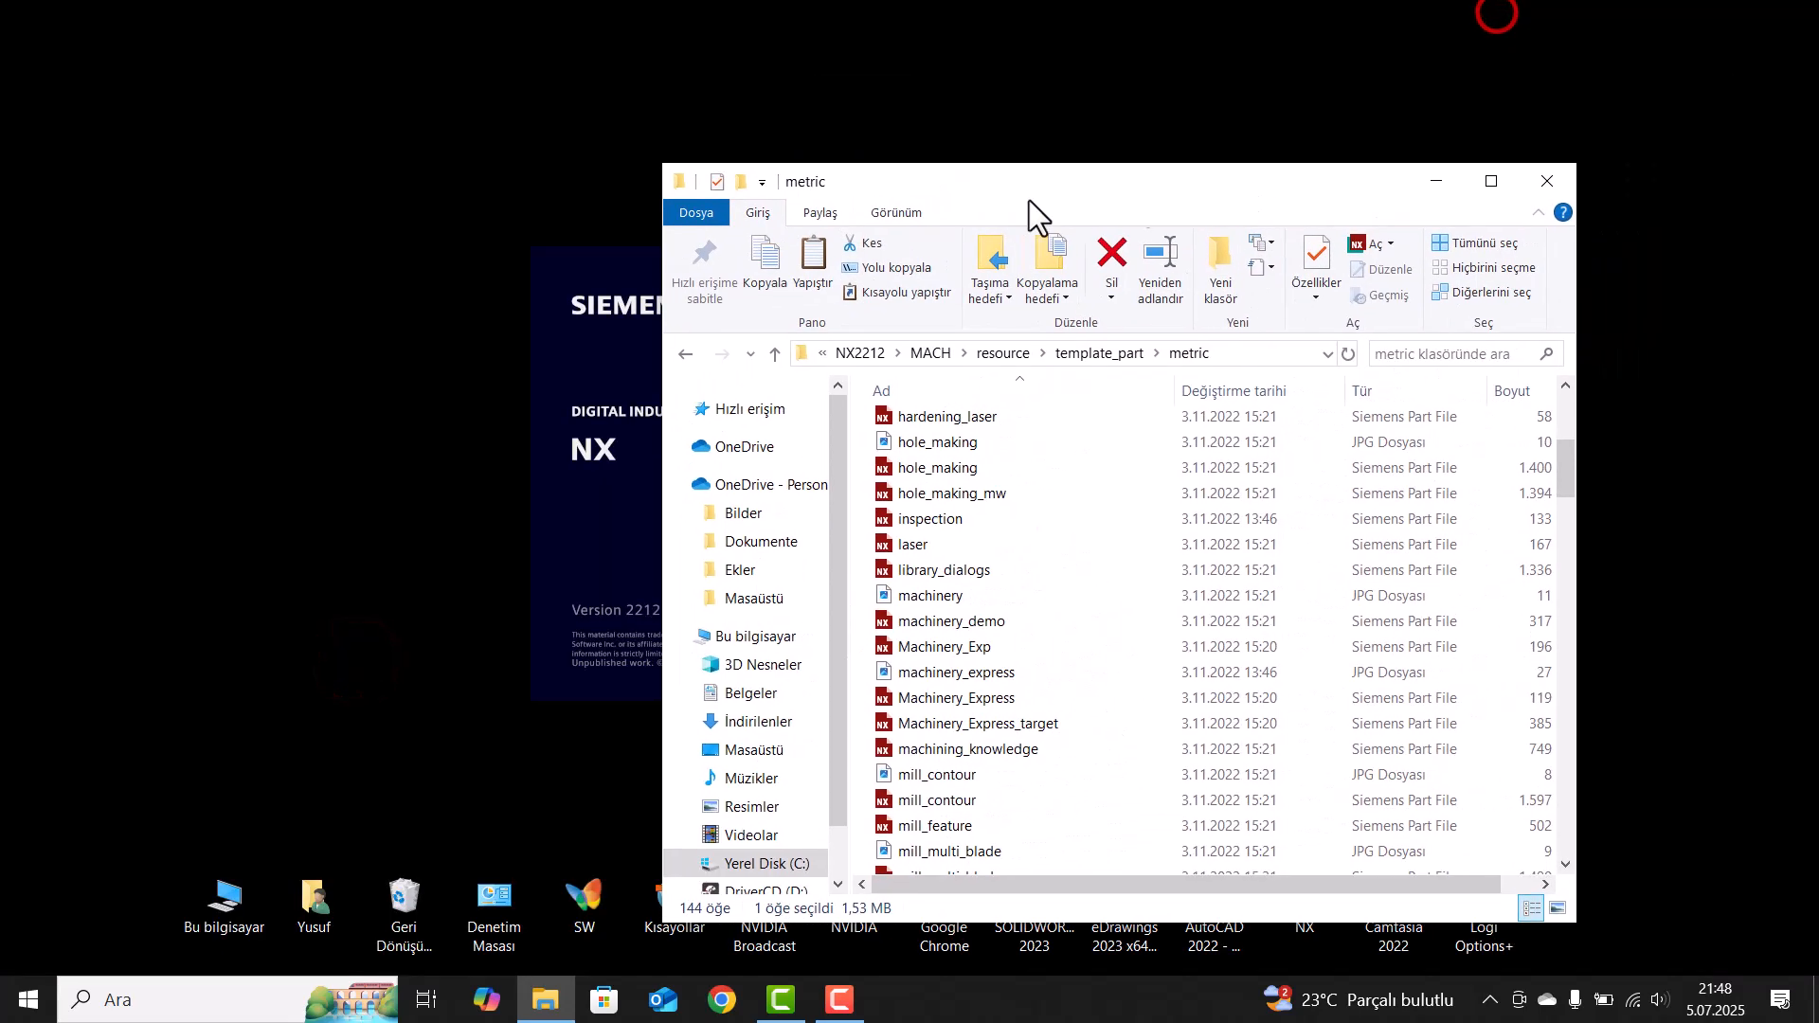
{"action": "right_click", "coordinate": [494, 95]}
{"action": "left_click", "coordinate": [560, 201]}
- Try to open the desktop copy of mill_planar in NX
{"action": "double_click", "coordinate": [500, 13]}
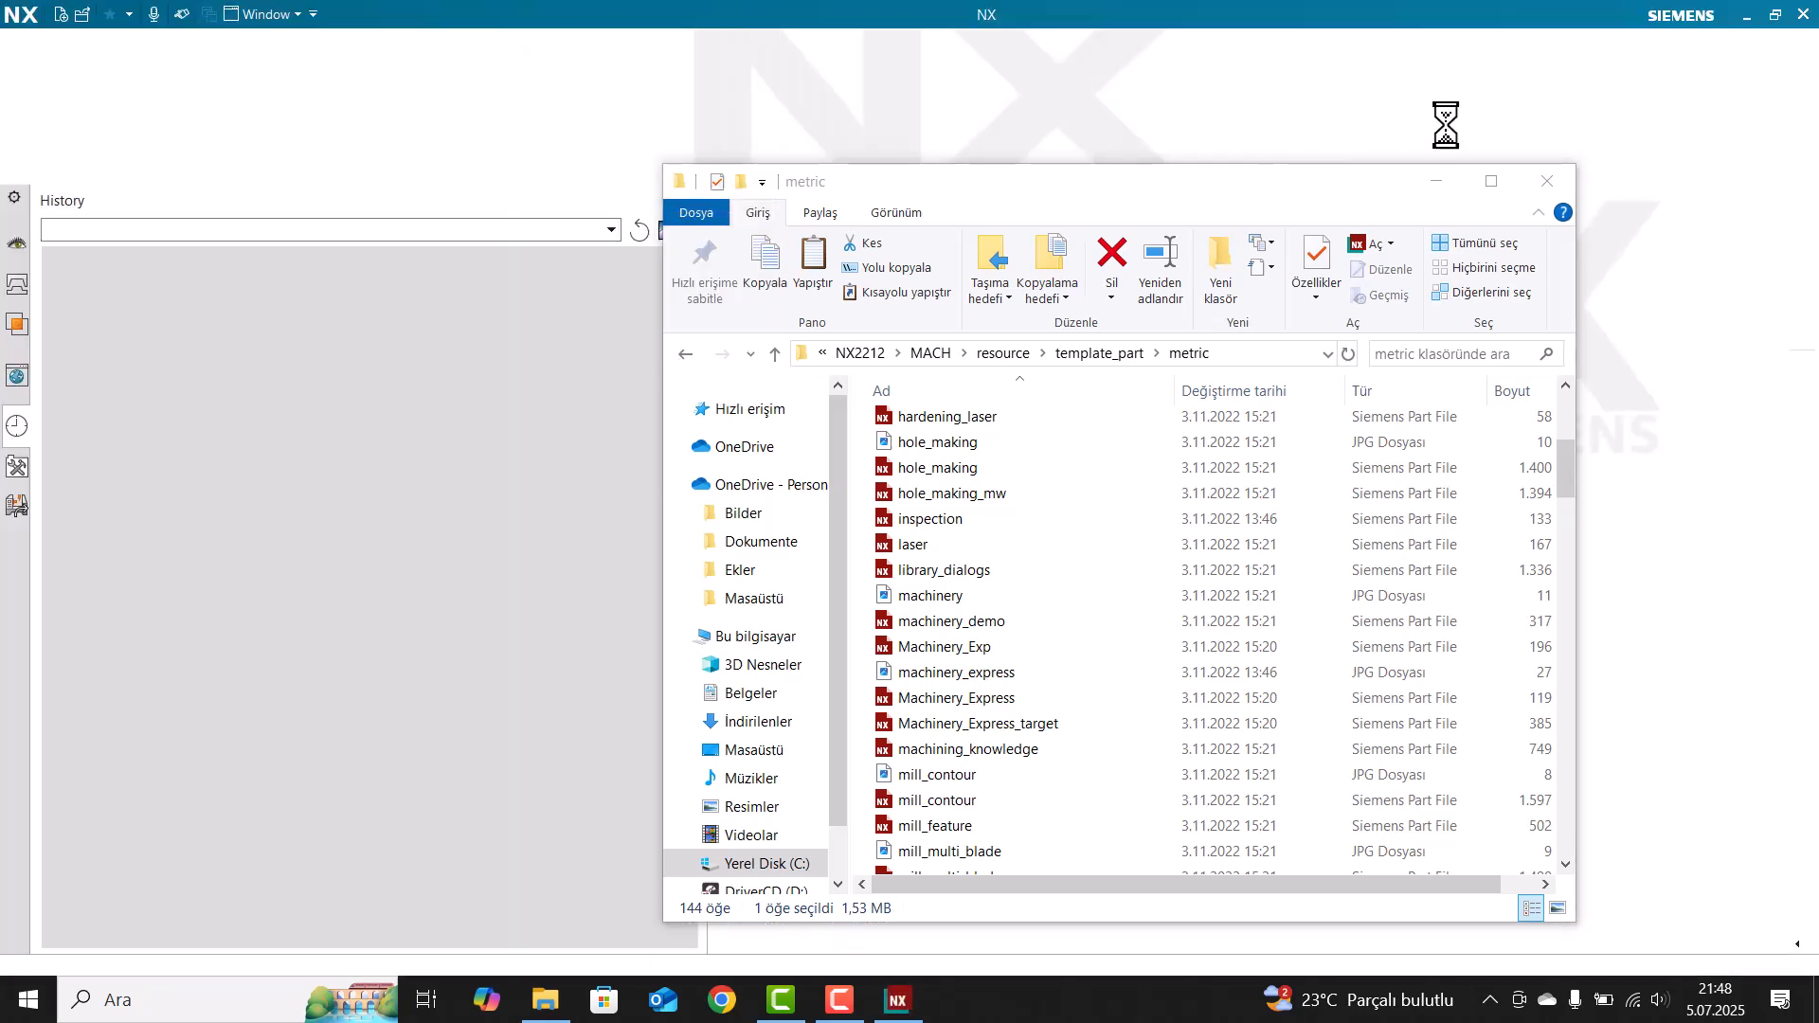
{"action": "left_click", "coordinate": [1803, 15]}
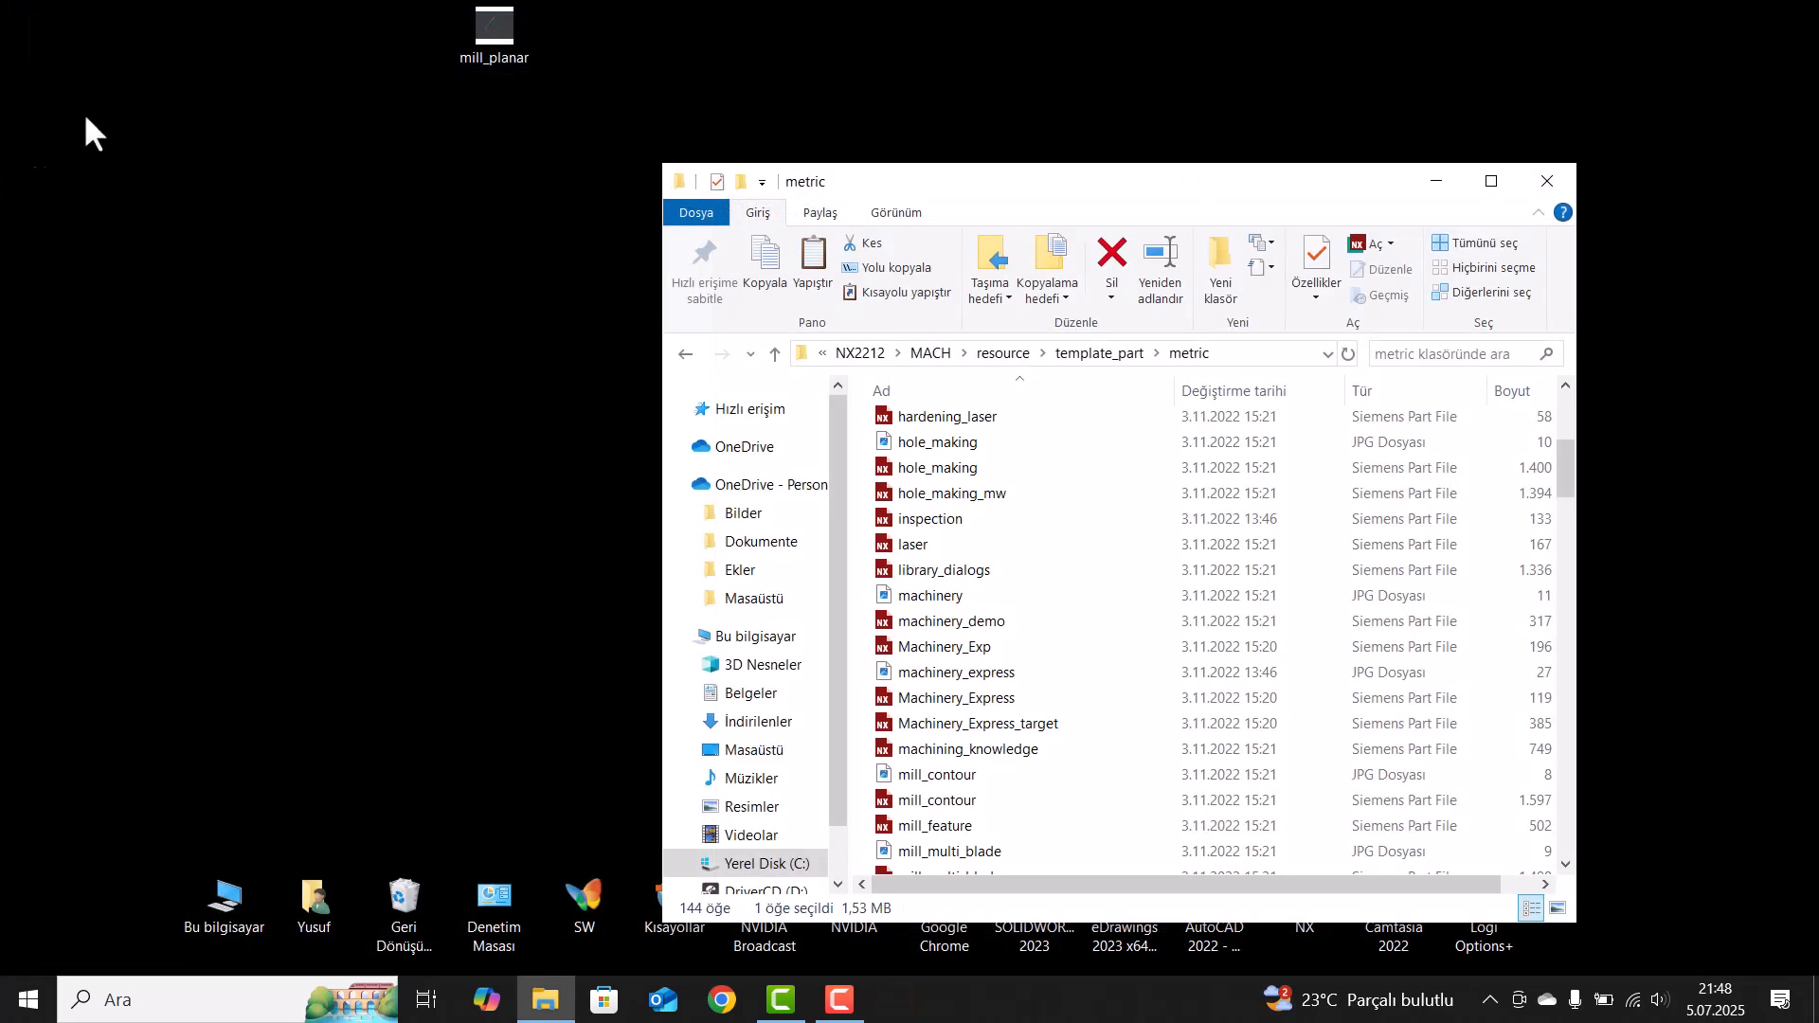
{"action": "double_click", "coordinate": [479, 47]}
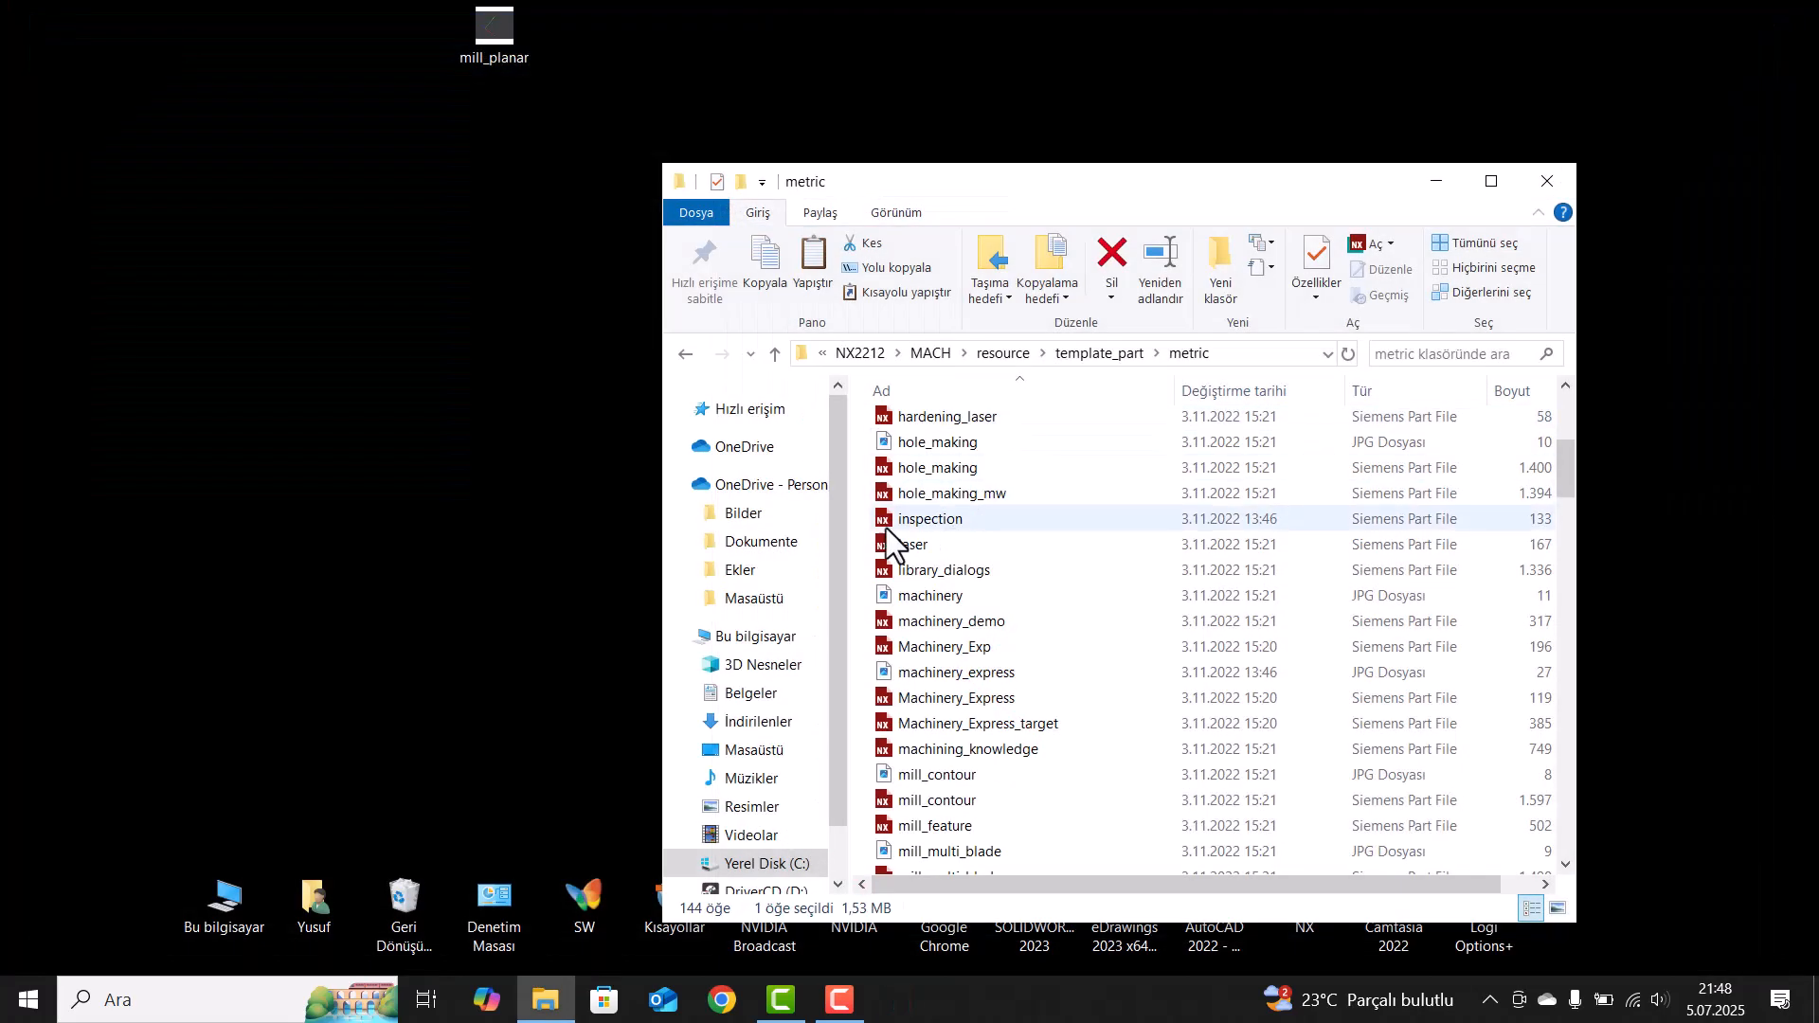
- Clear the read-only attribute in the properties of the hole_making Siemens part file
{"action": "right_click", "coordinate": [915, 469]}
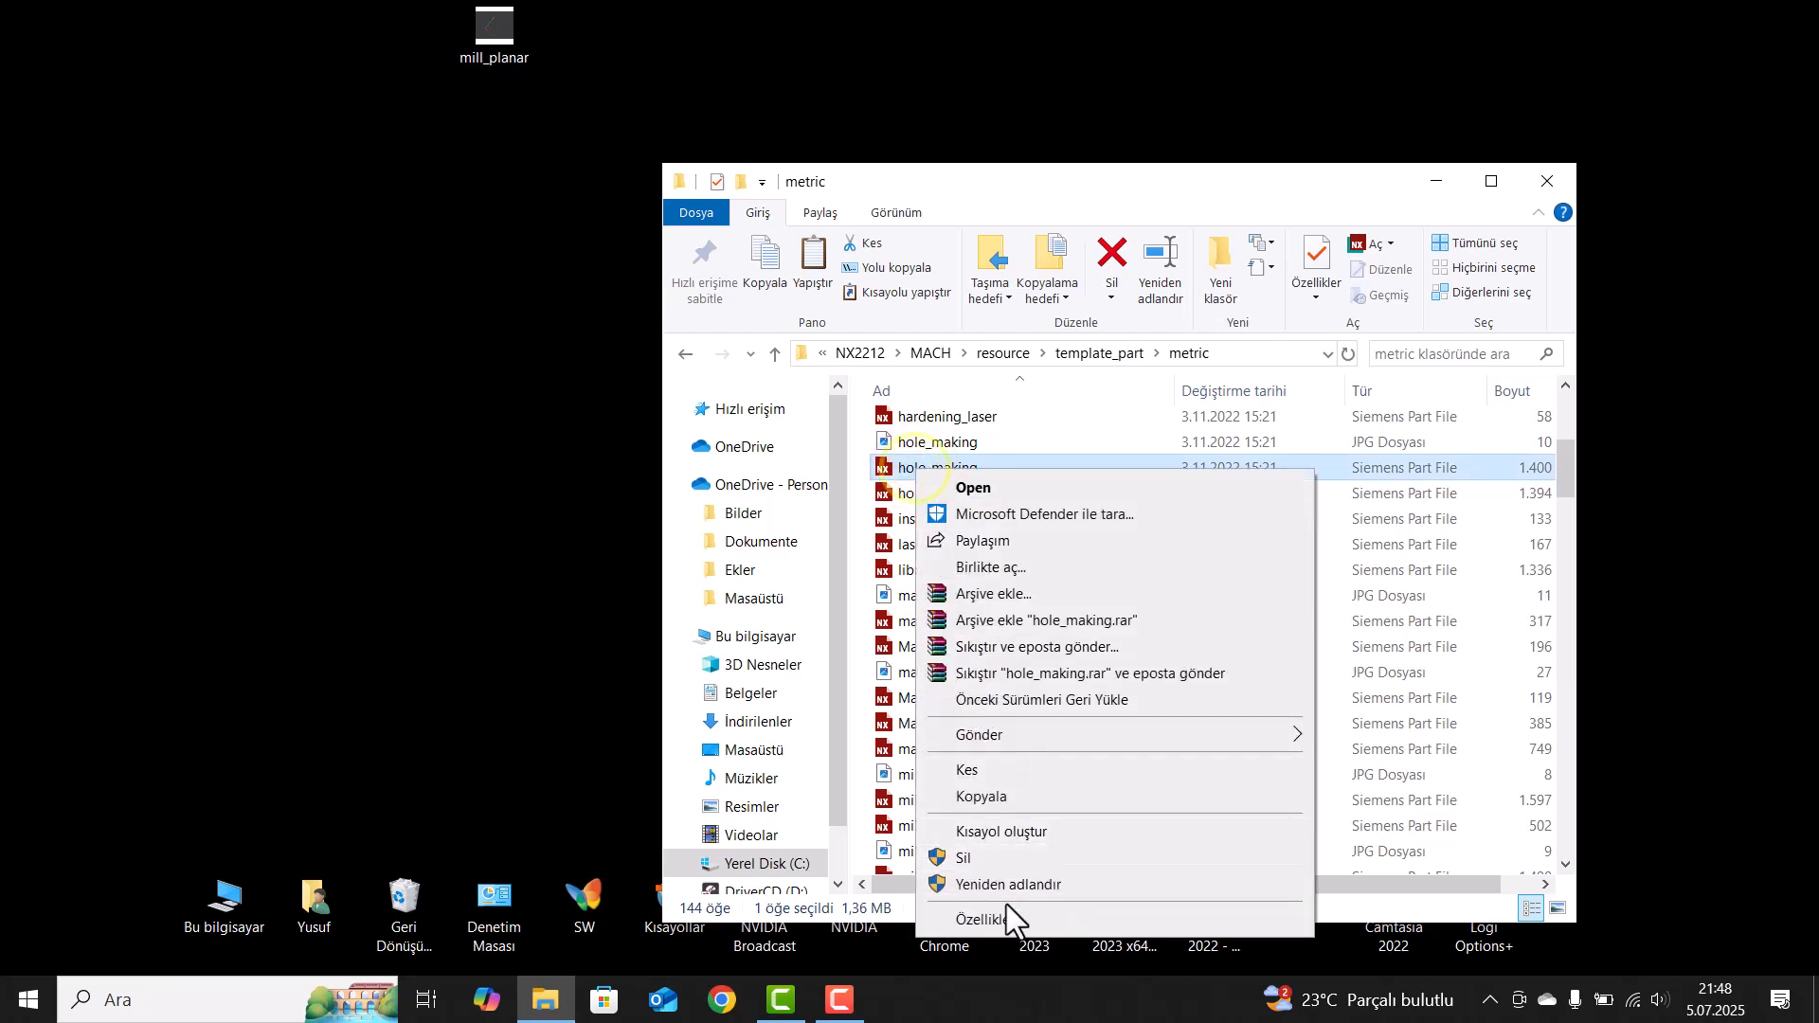
{"action": "left_click", "coordinate": [1006, 905]}
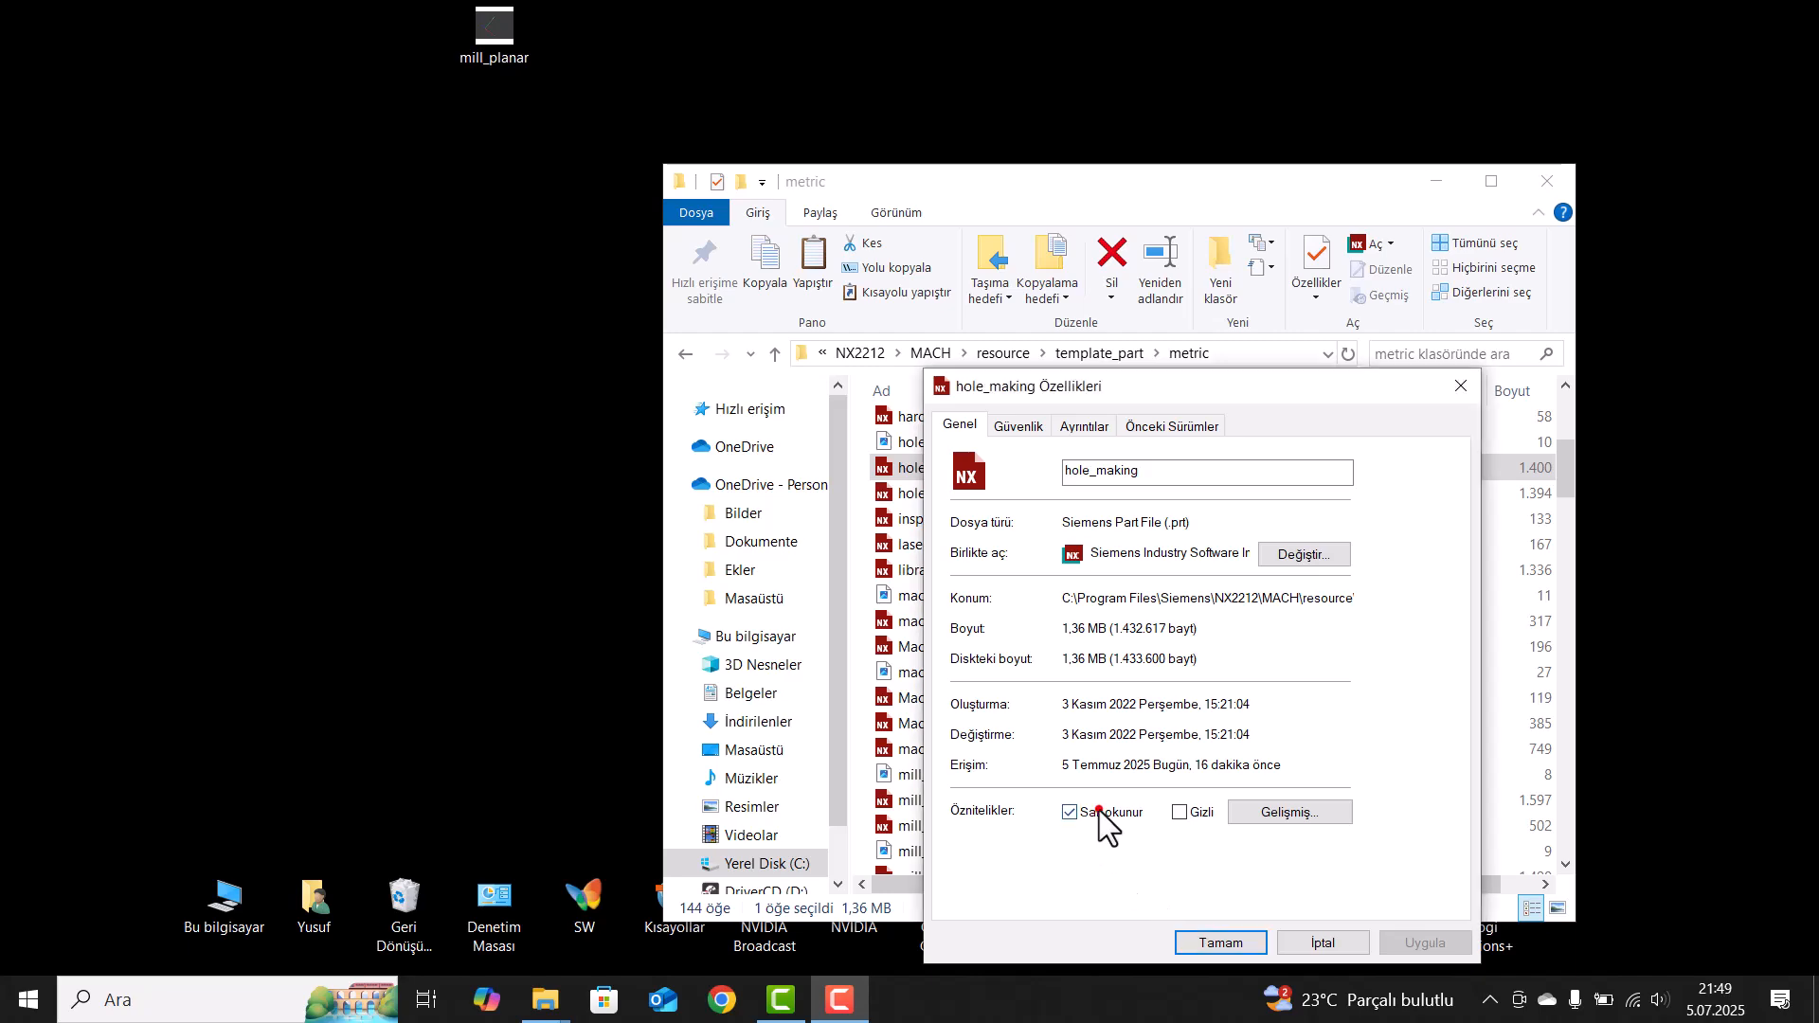
{"action": "left_click", "coordinate": [1099, 810]}
{"action": "left_click", "coordinate": [1219, 942]}
{"action": "left_click", "coordinate": [1239, 713]}
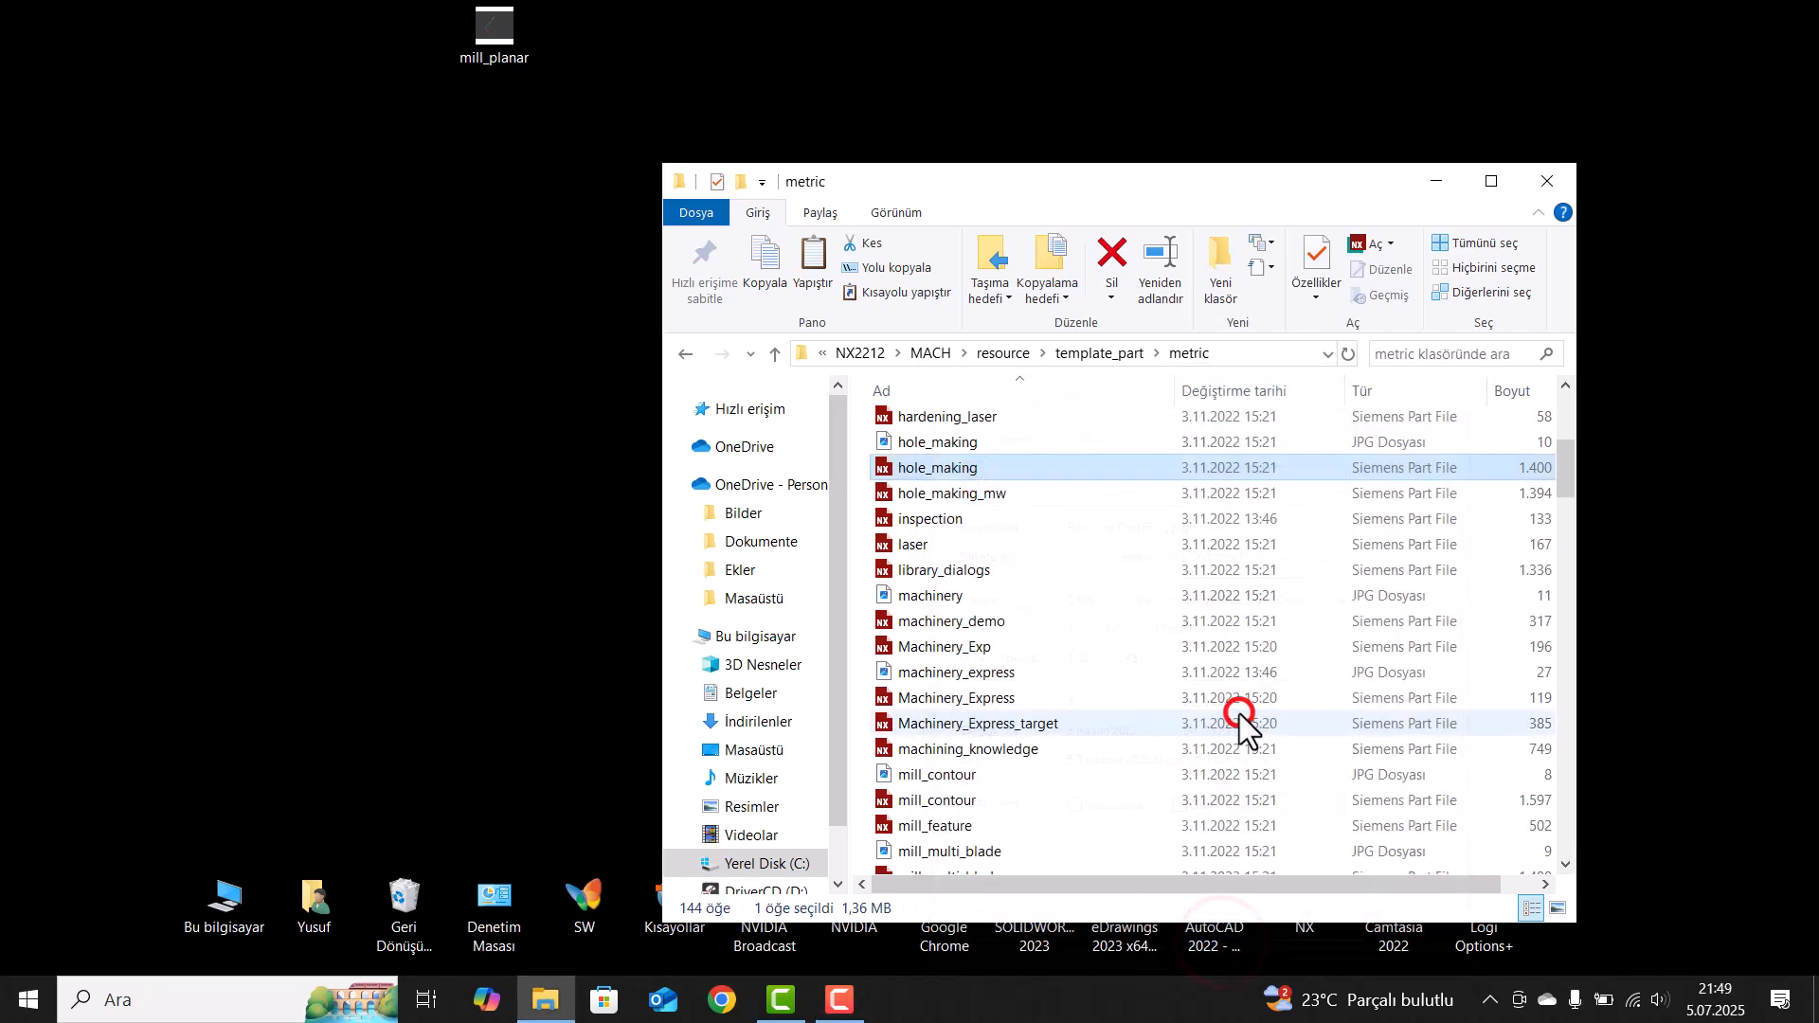
- Clear the read-only attribute in the properties of the desktop copy of mill_planar
{"action": "right_click", "coordinate": [498, 38]}
{"action": "left_click", "coordinate": [572, 529]}
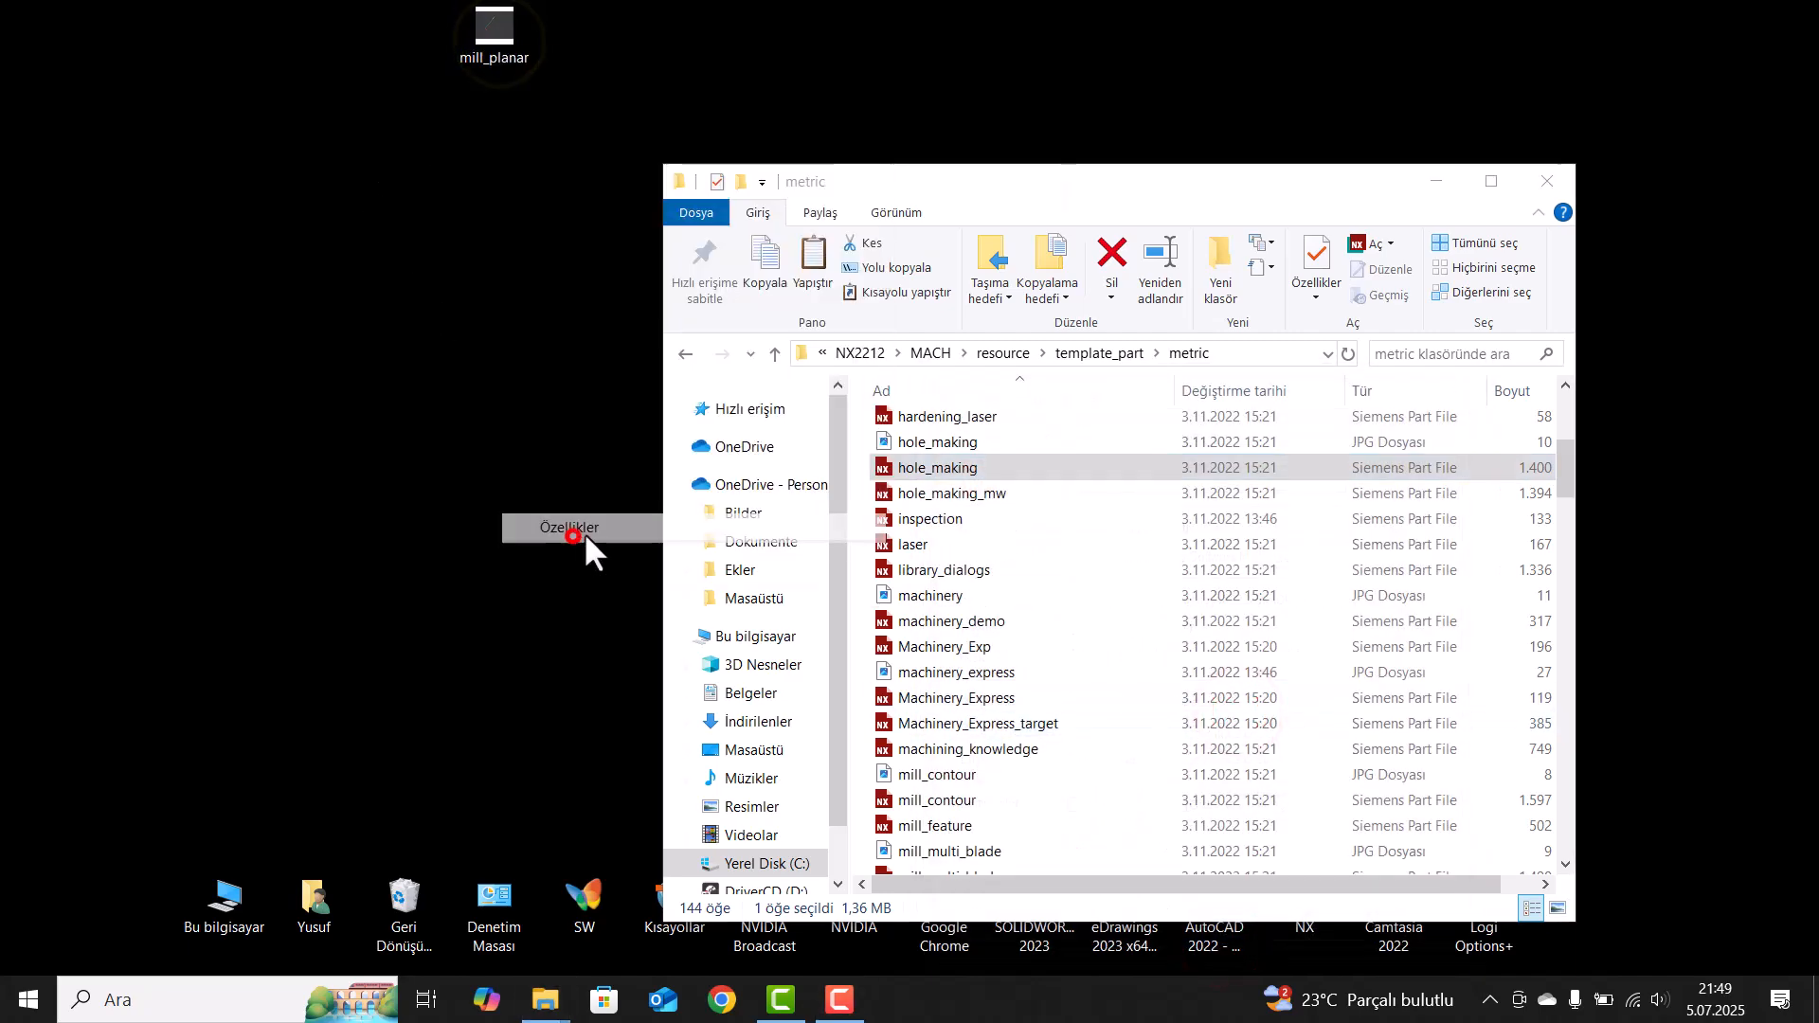
{"action": "left_click", "coordinate": [678, 484]}
{"action": "left_click", "coordinate": [828, 615]}
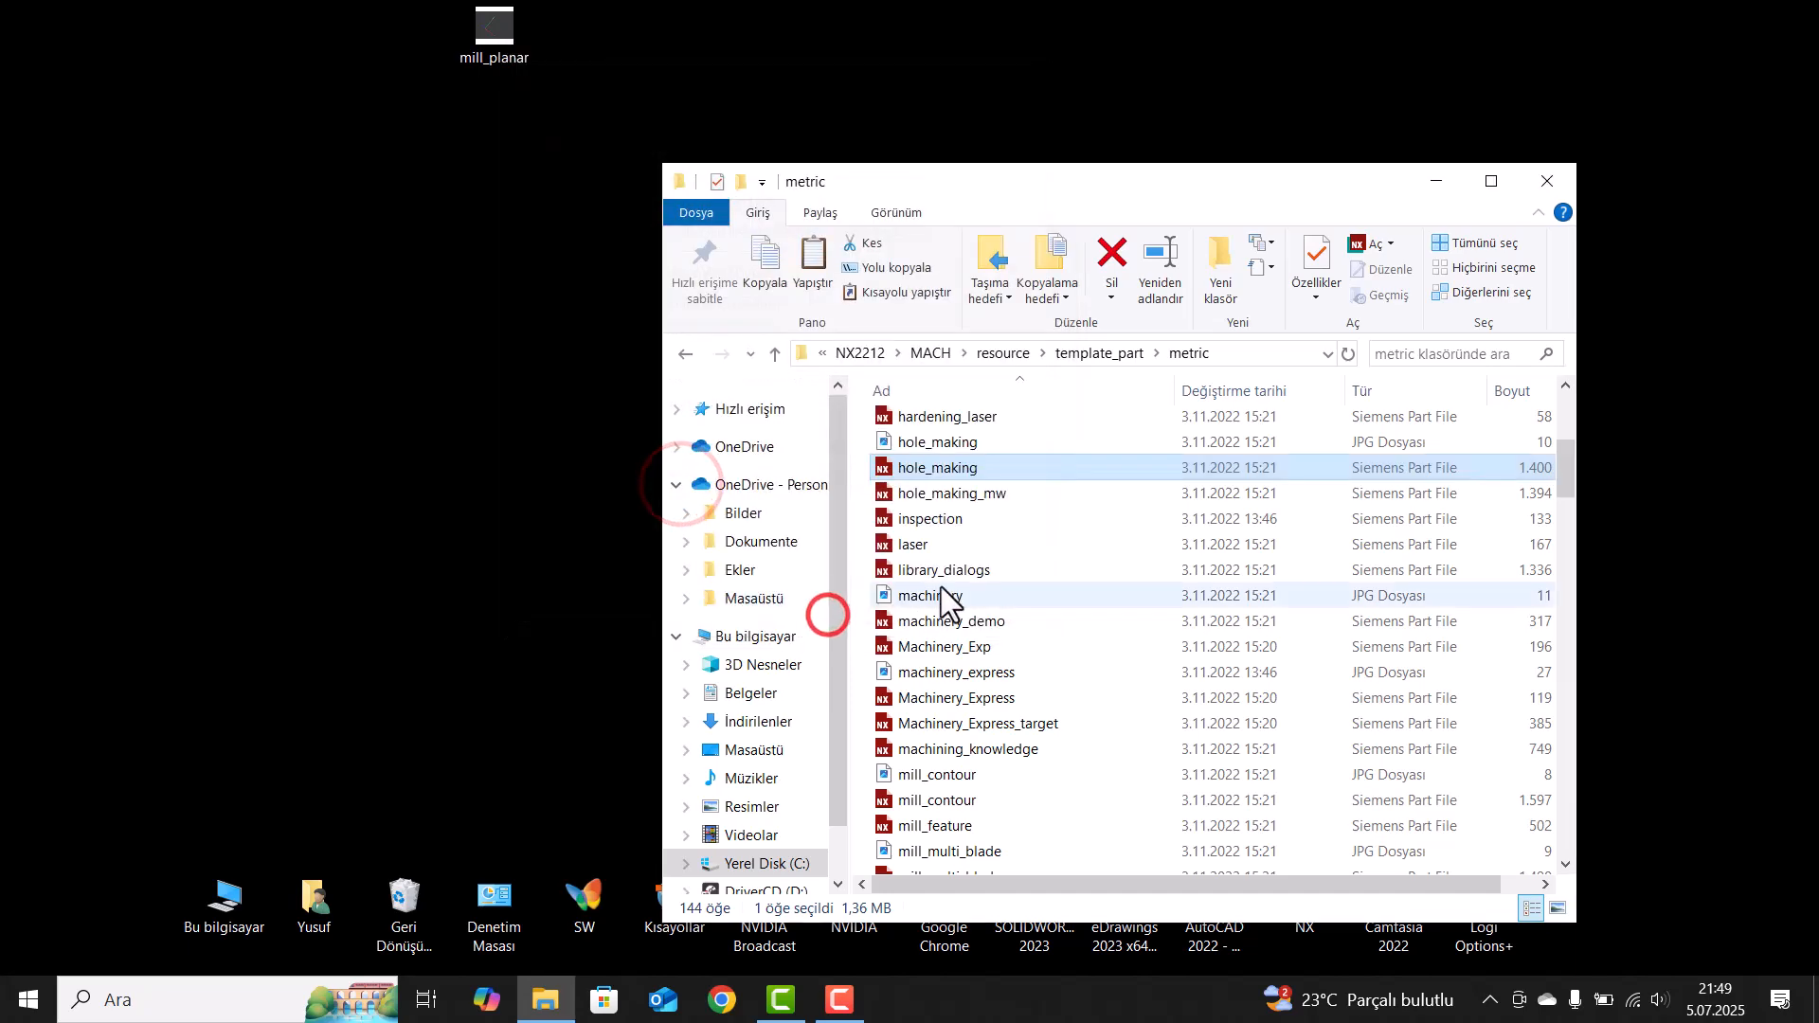
- Open the desktop mill_planar part in NX and expand MCS, MCS_MAIN and WORKPIECE in the Operation Navigator
{"action": "left_click", "coordinate": [488, 296]}
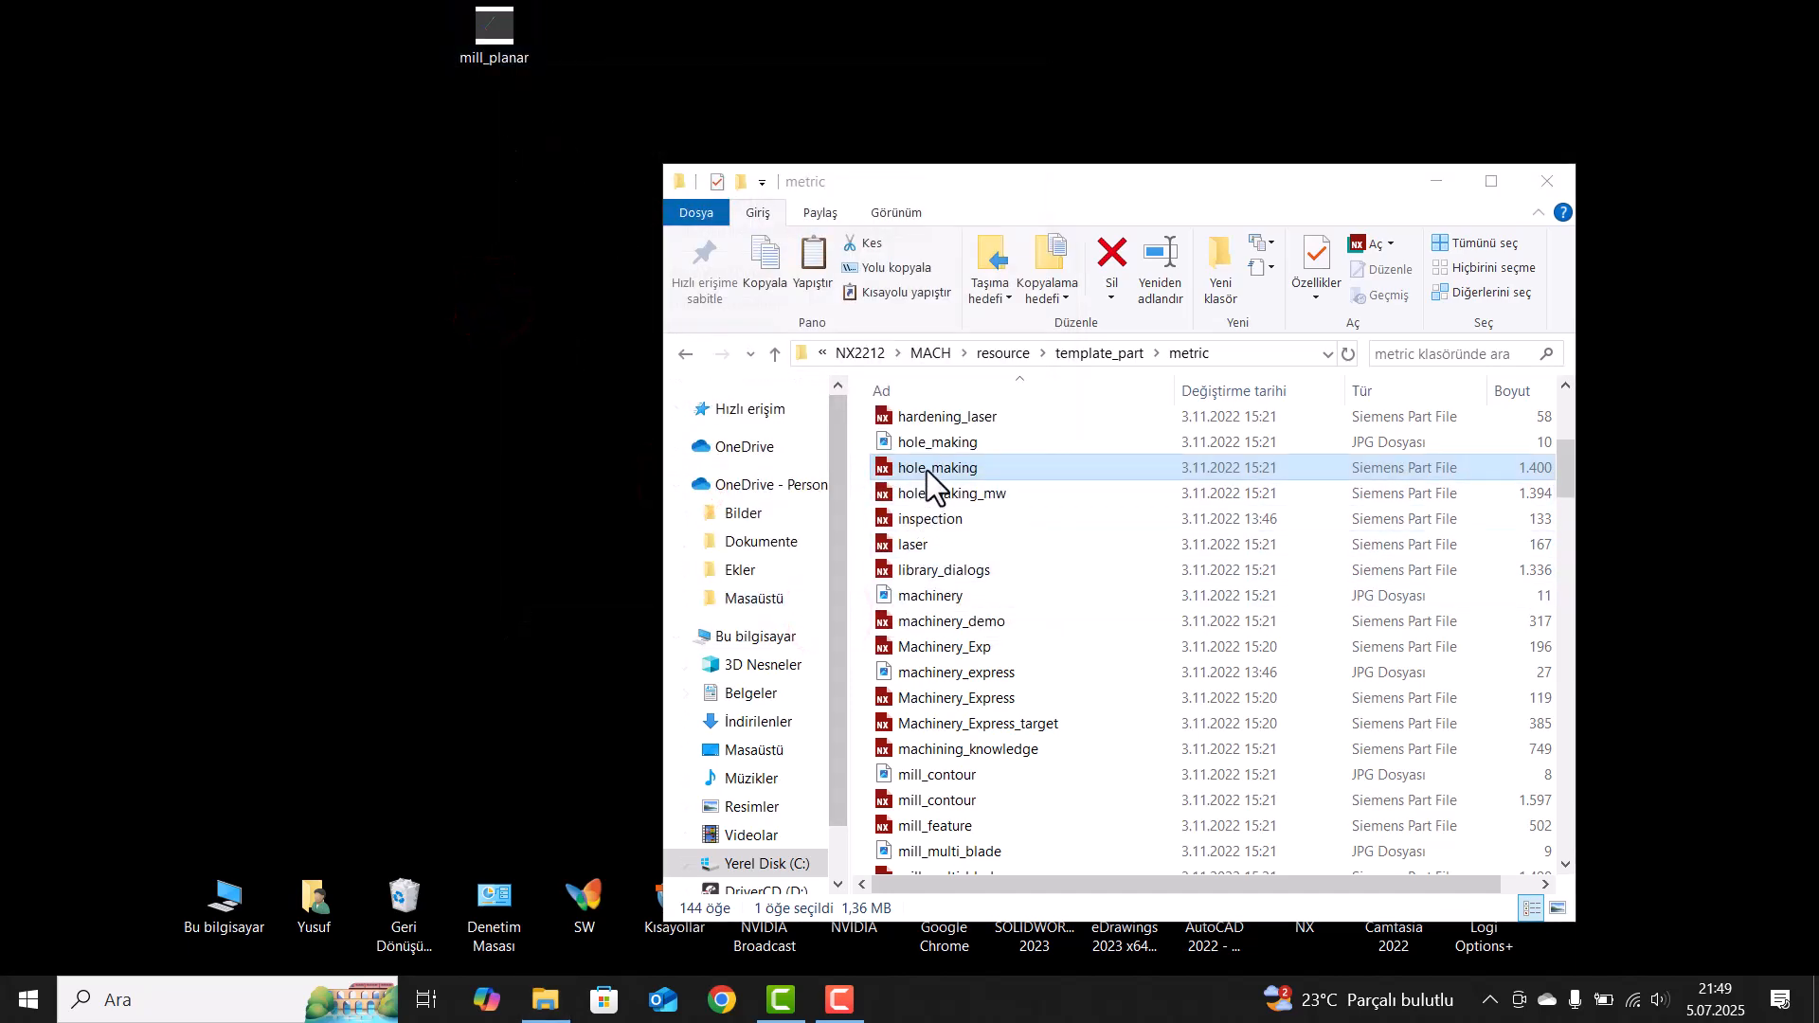
{"action": "double_click", "coordinate": [487, 38]}
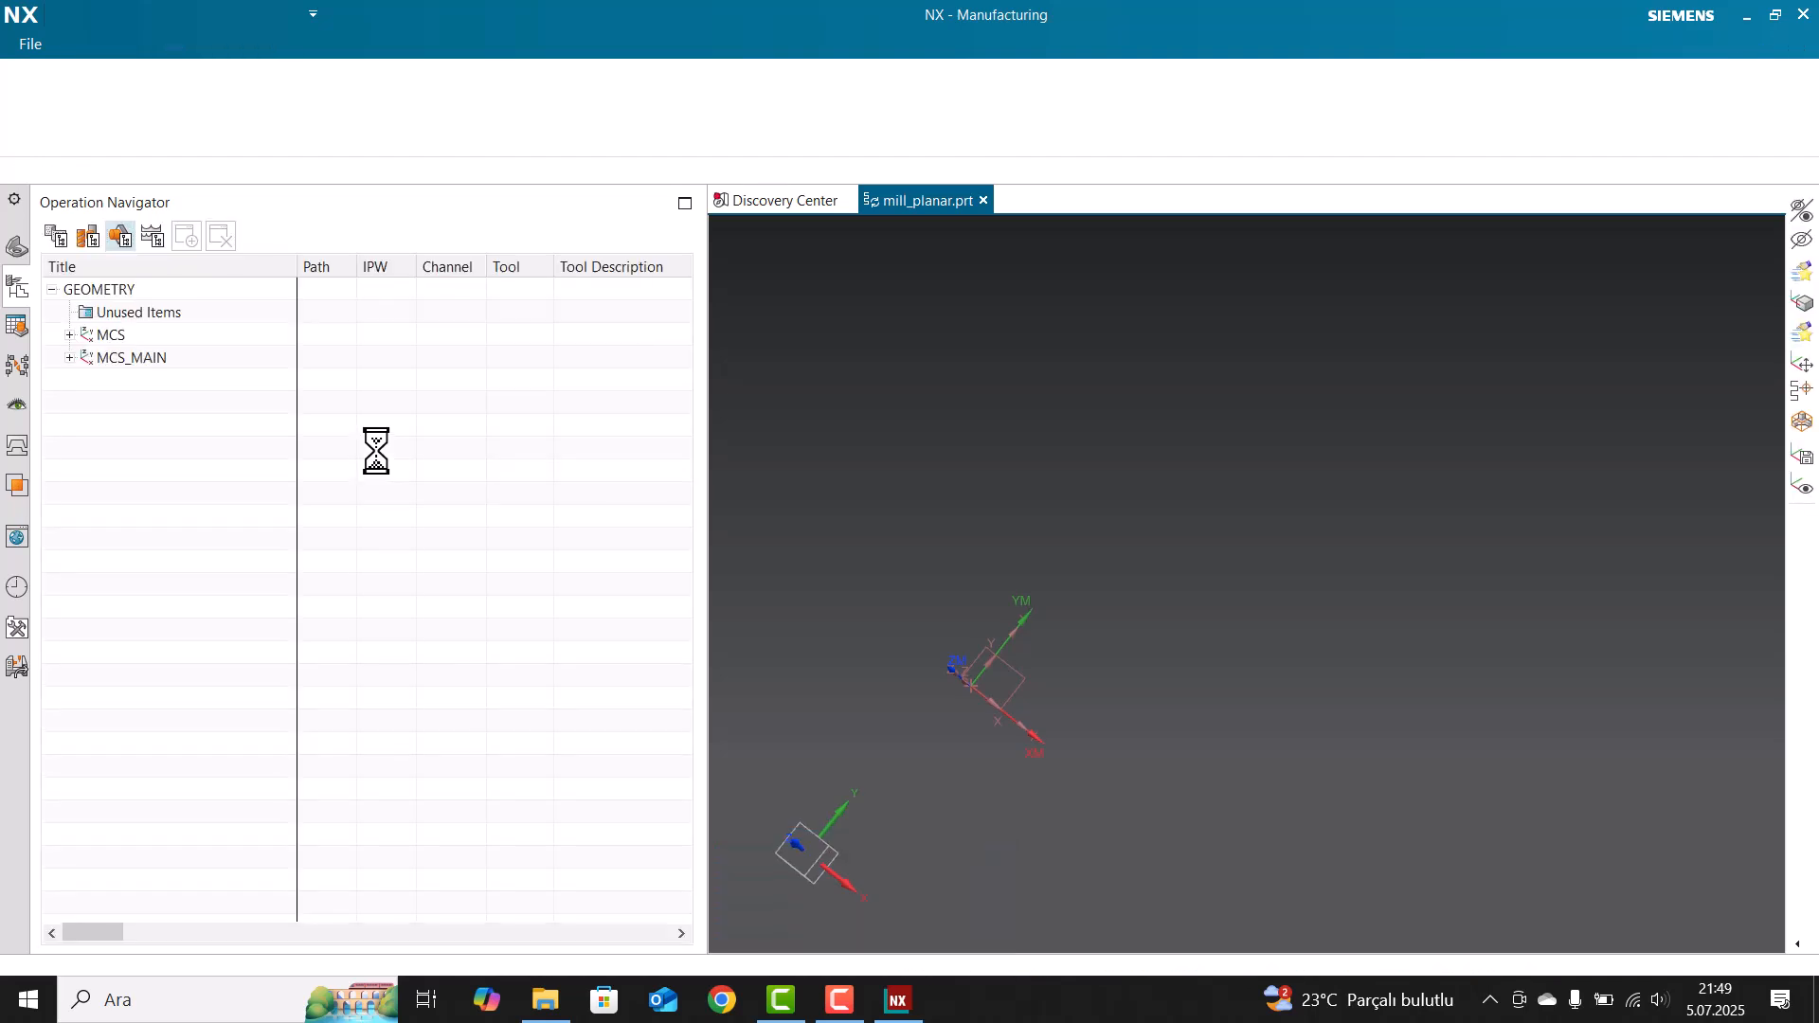
{"action": "left_click", "coordinate": [71, 335]}
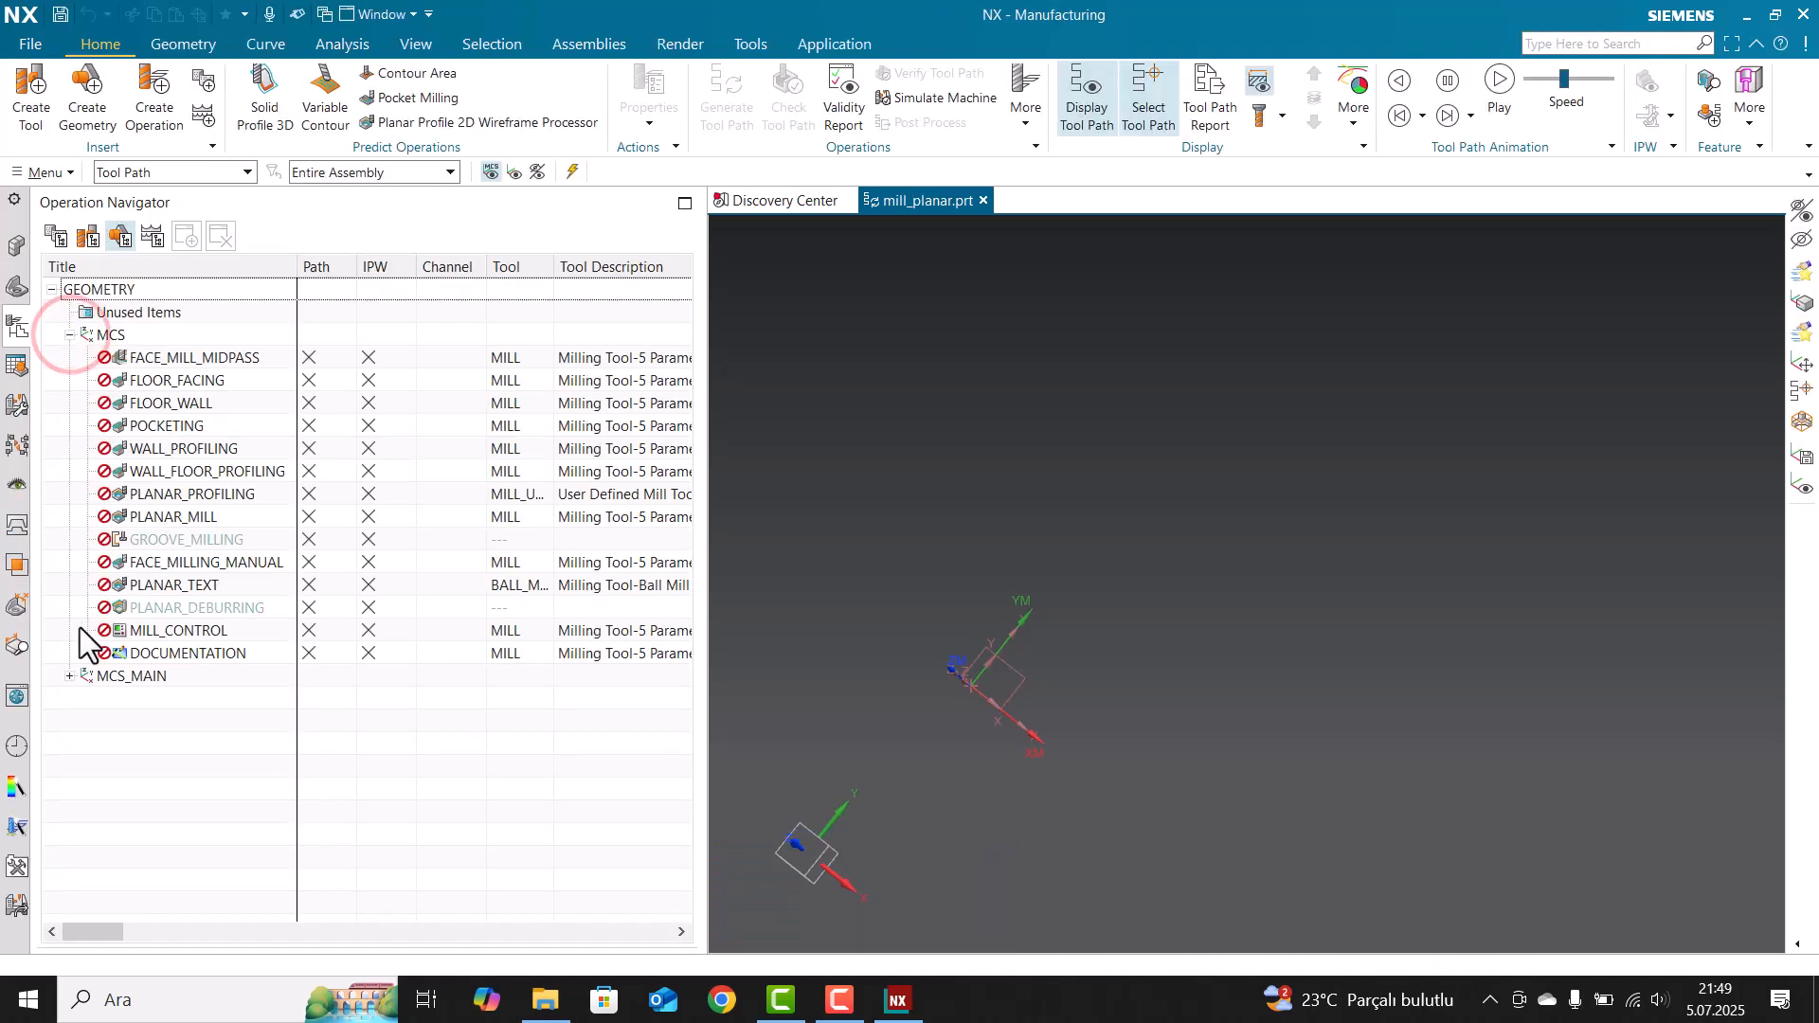
{"action": "left_click", "coordinate": [72, 676]}
{"action": "left_click", "coordinate": [87, 698]}
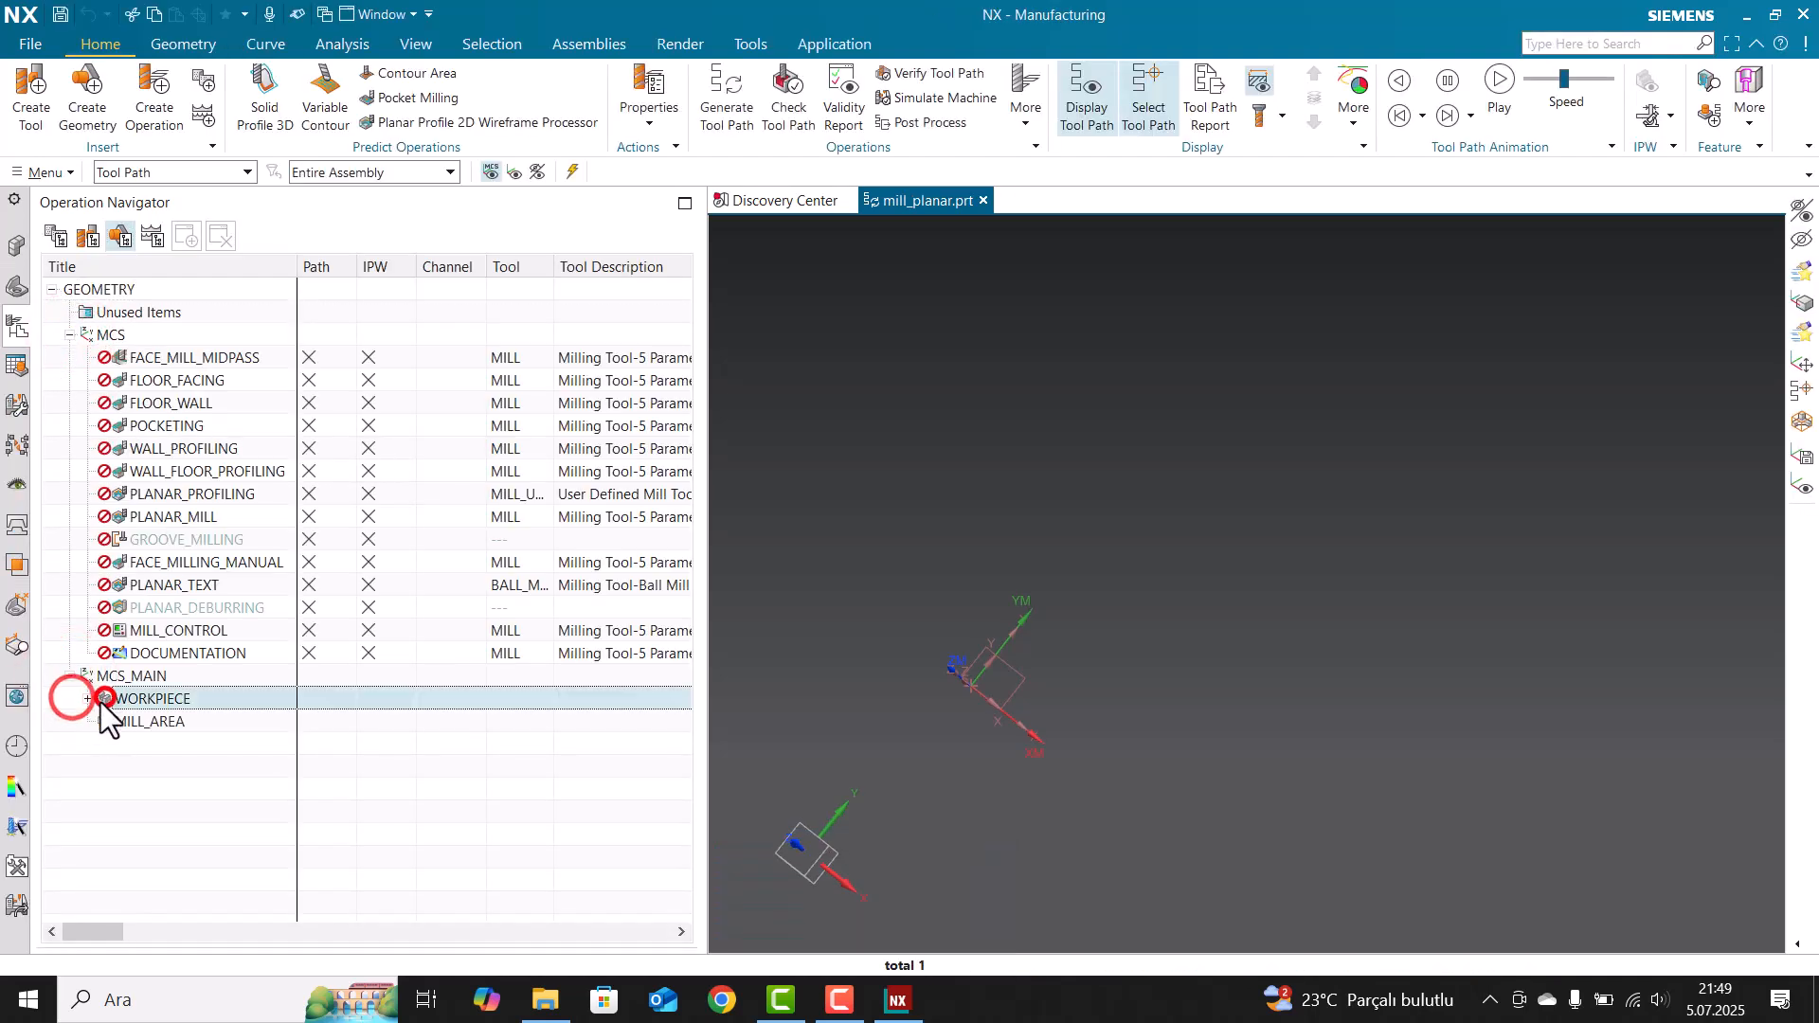
- Open the FLOOR_FACING operation under MCS and set its cut pattern to Follow Periphery
{"action": "left_click", "coordinate": [224, 357]}
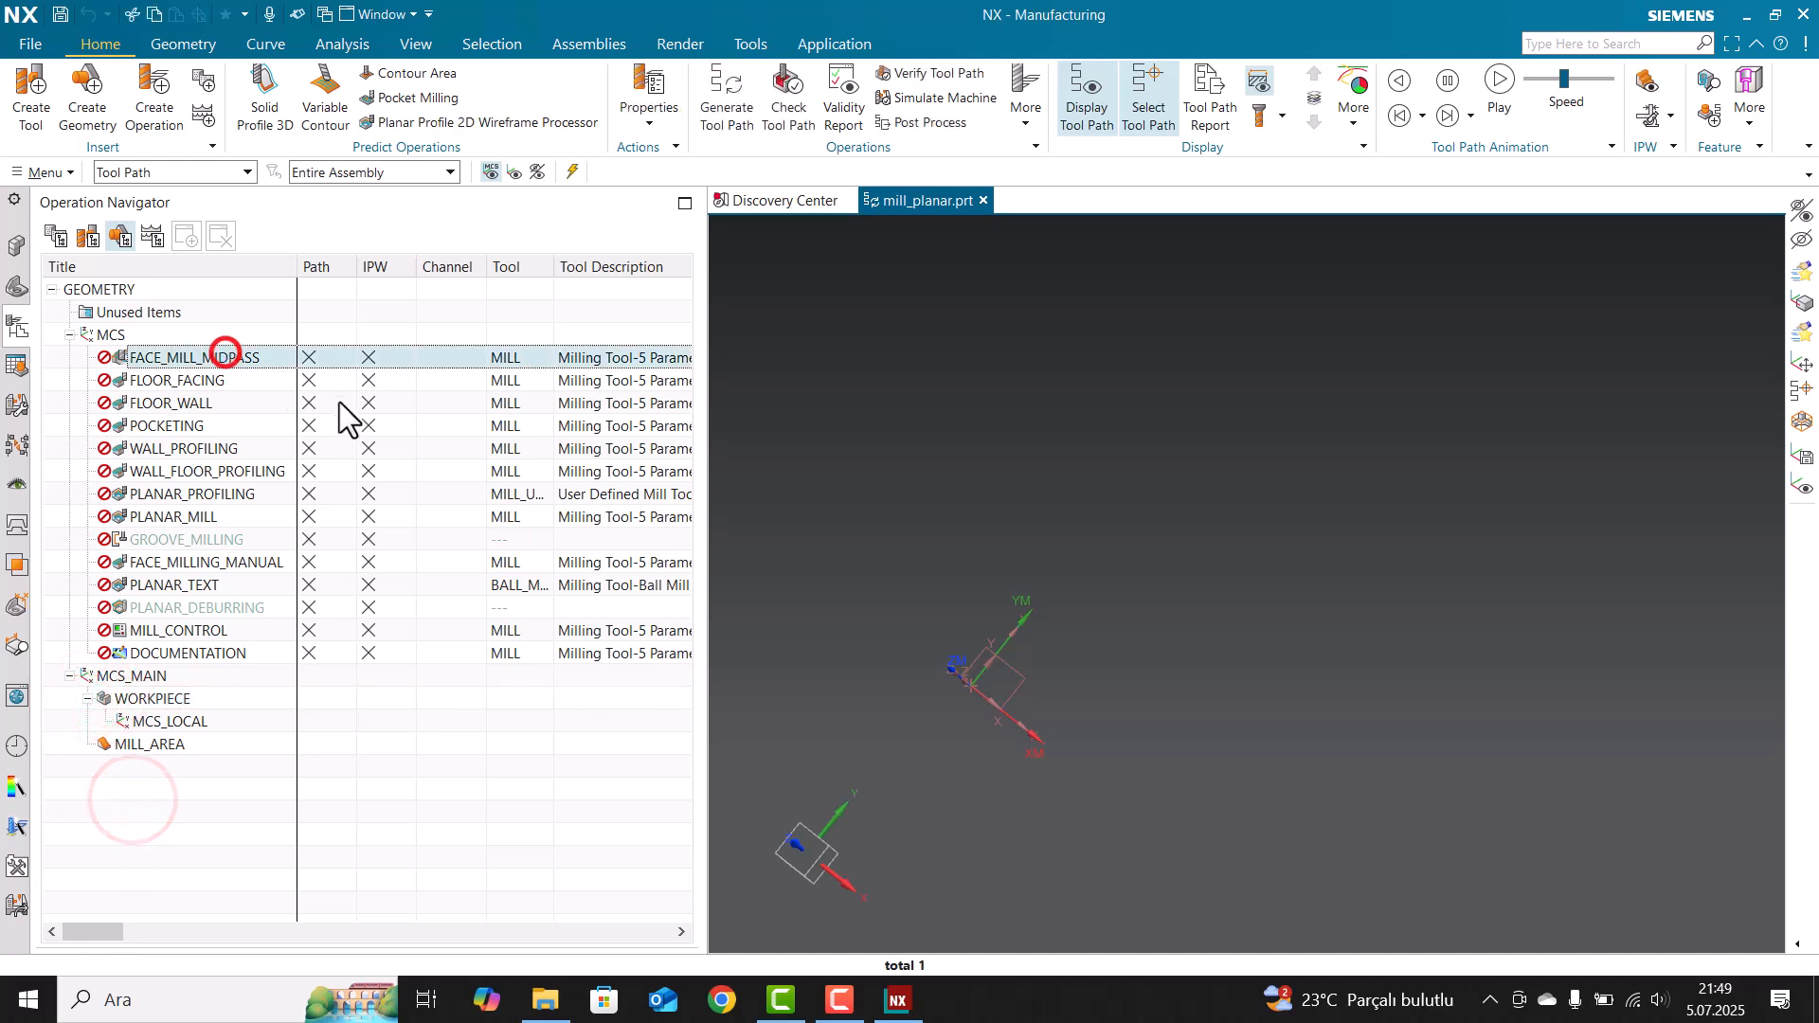
{"action": "left_click_drag", "start_coordinate": [217, 380], "coordinate": [442, 416]}
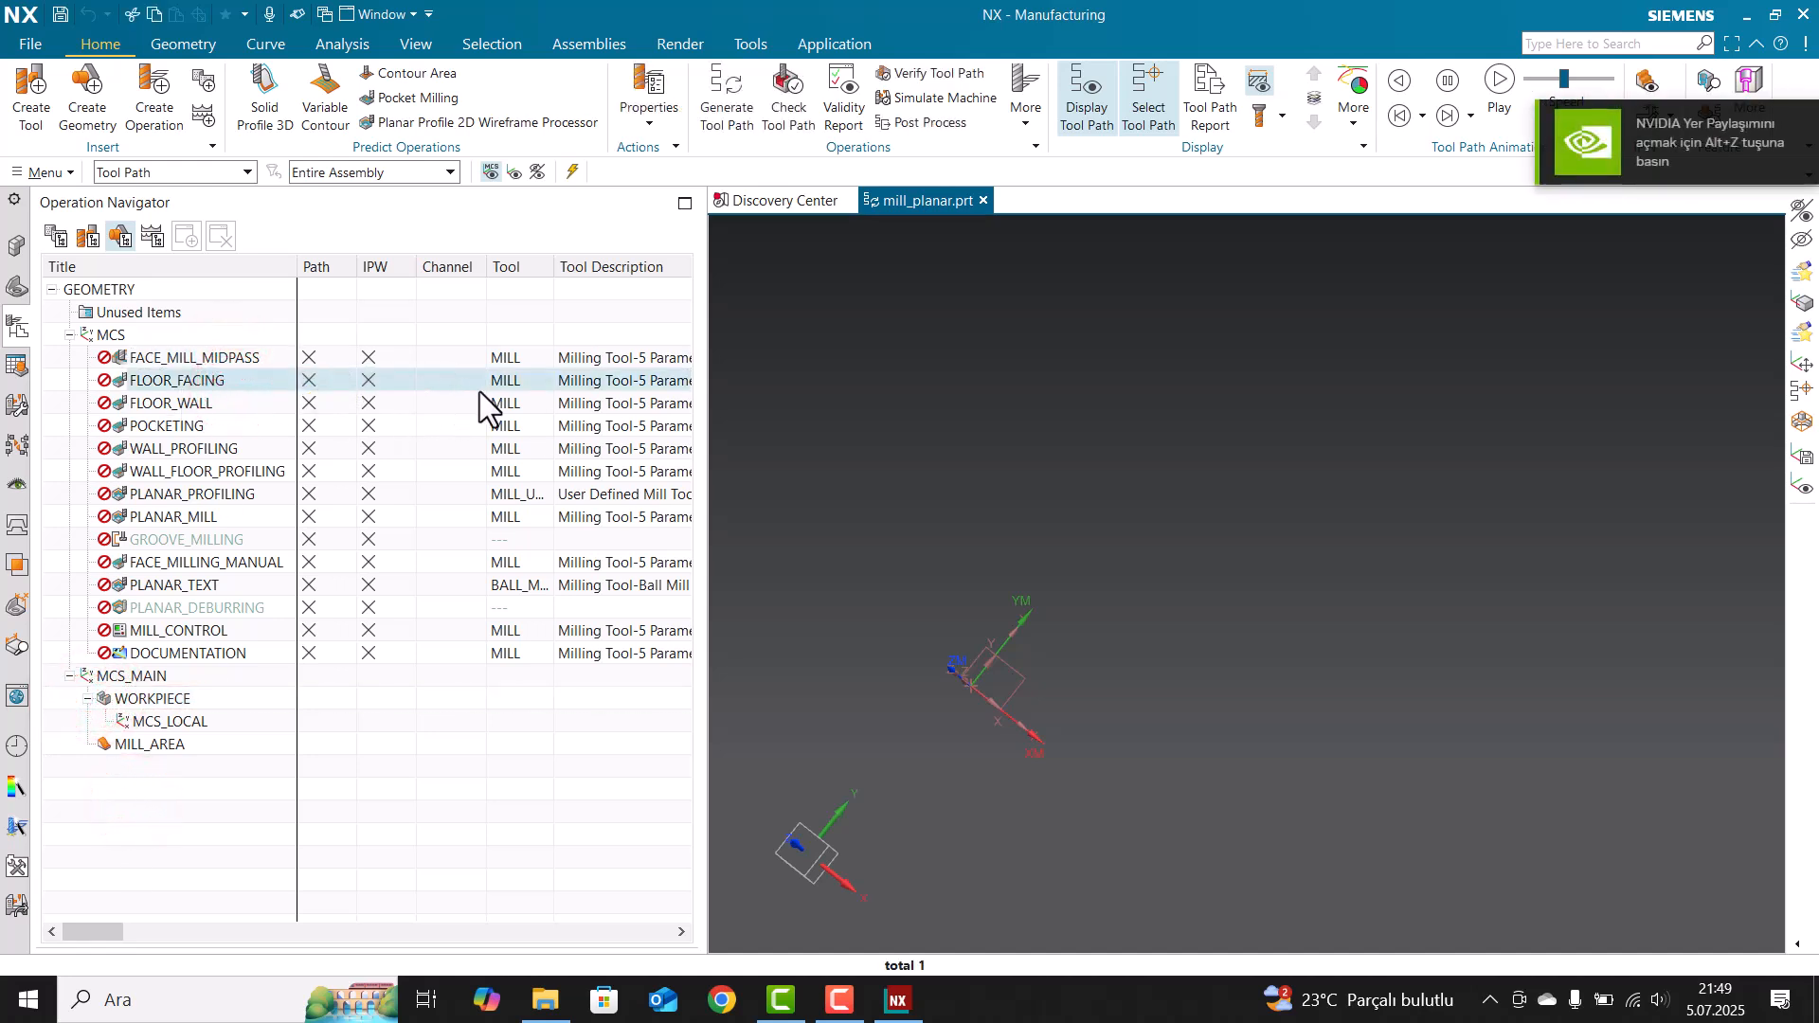
{"action": "right_click", "coordinate": [857, 369]}
{"action": "left_click", "coordinate": [885, 427]}
{"action": "double_click", "coordinate": [436, 379]}
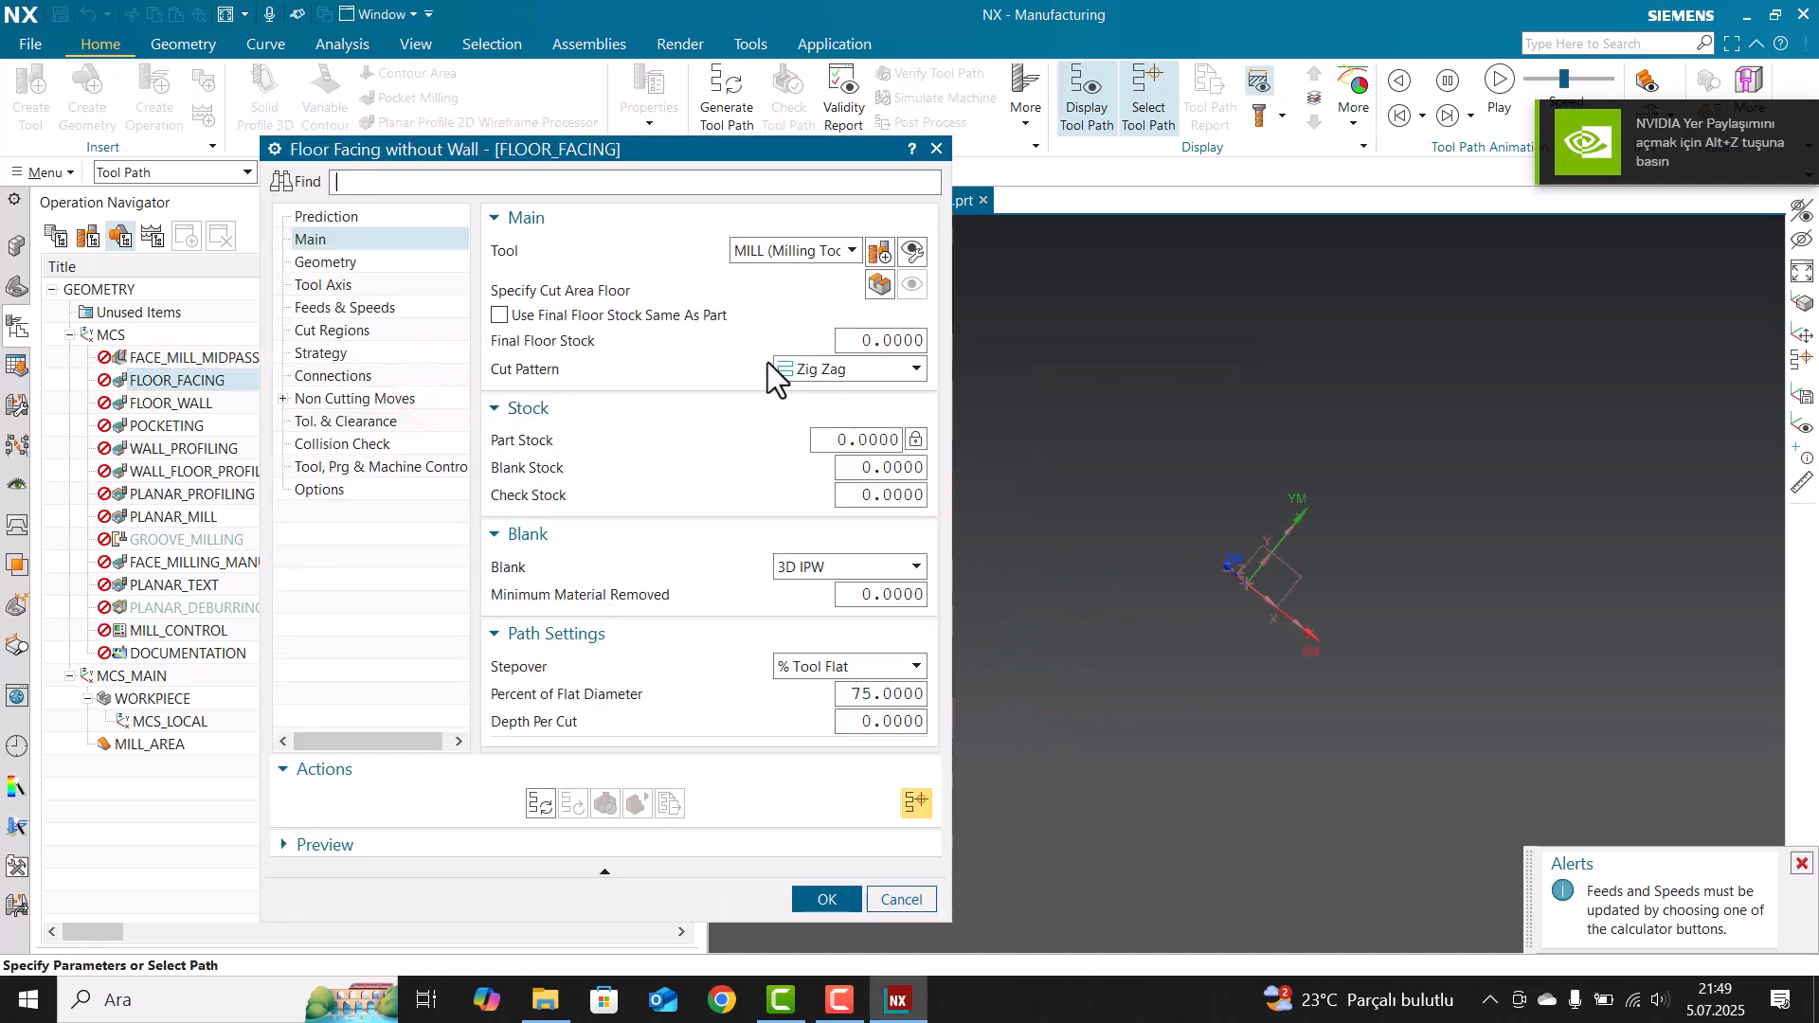
{"action": "left_click", "coordinate": [797, 369]}
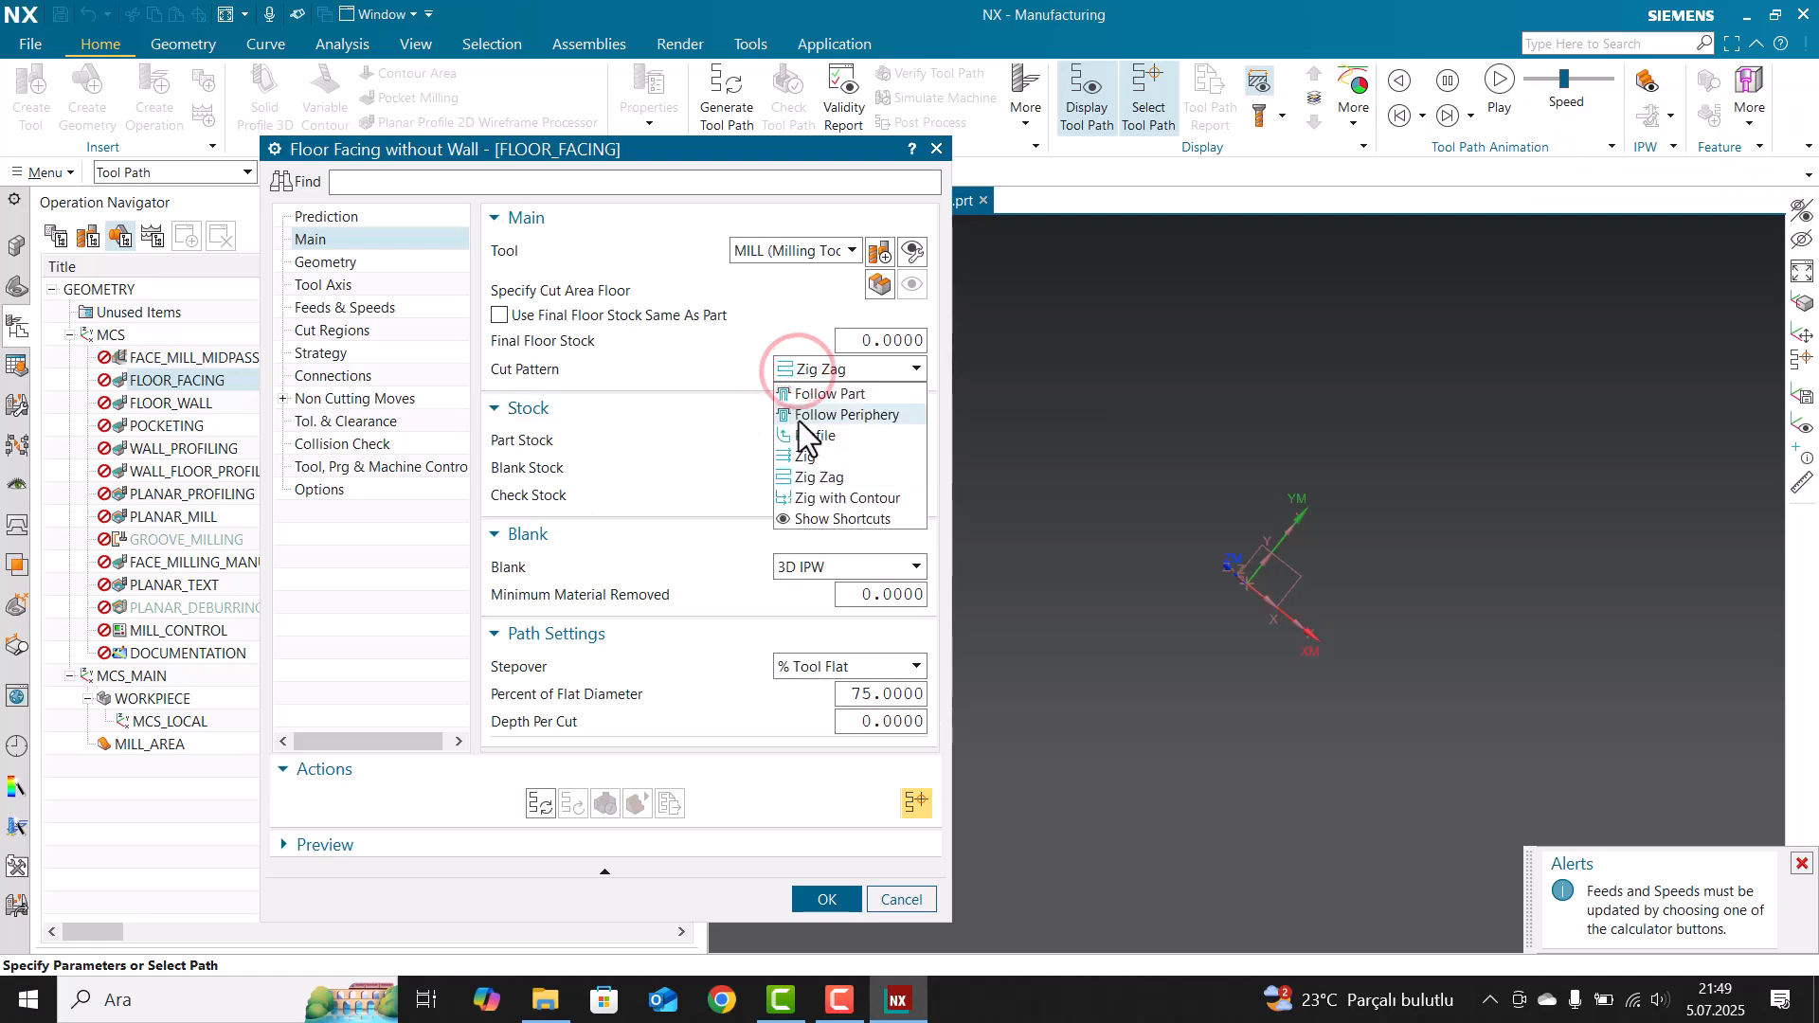
{"action": "left_click", "coordinate": [850, 416]}
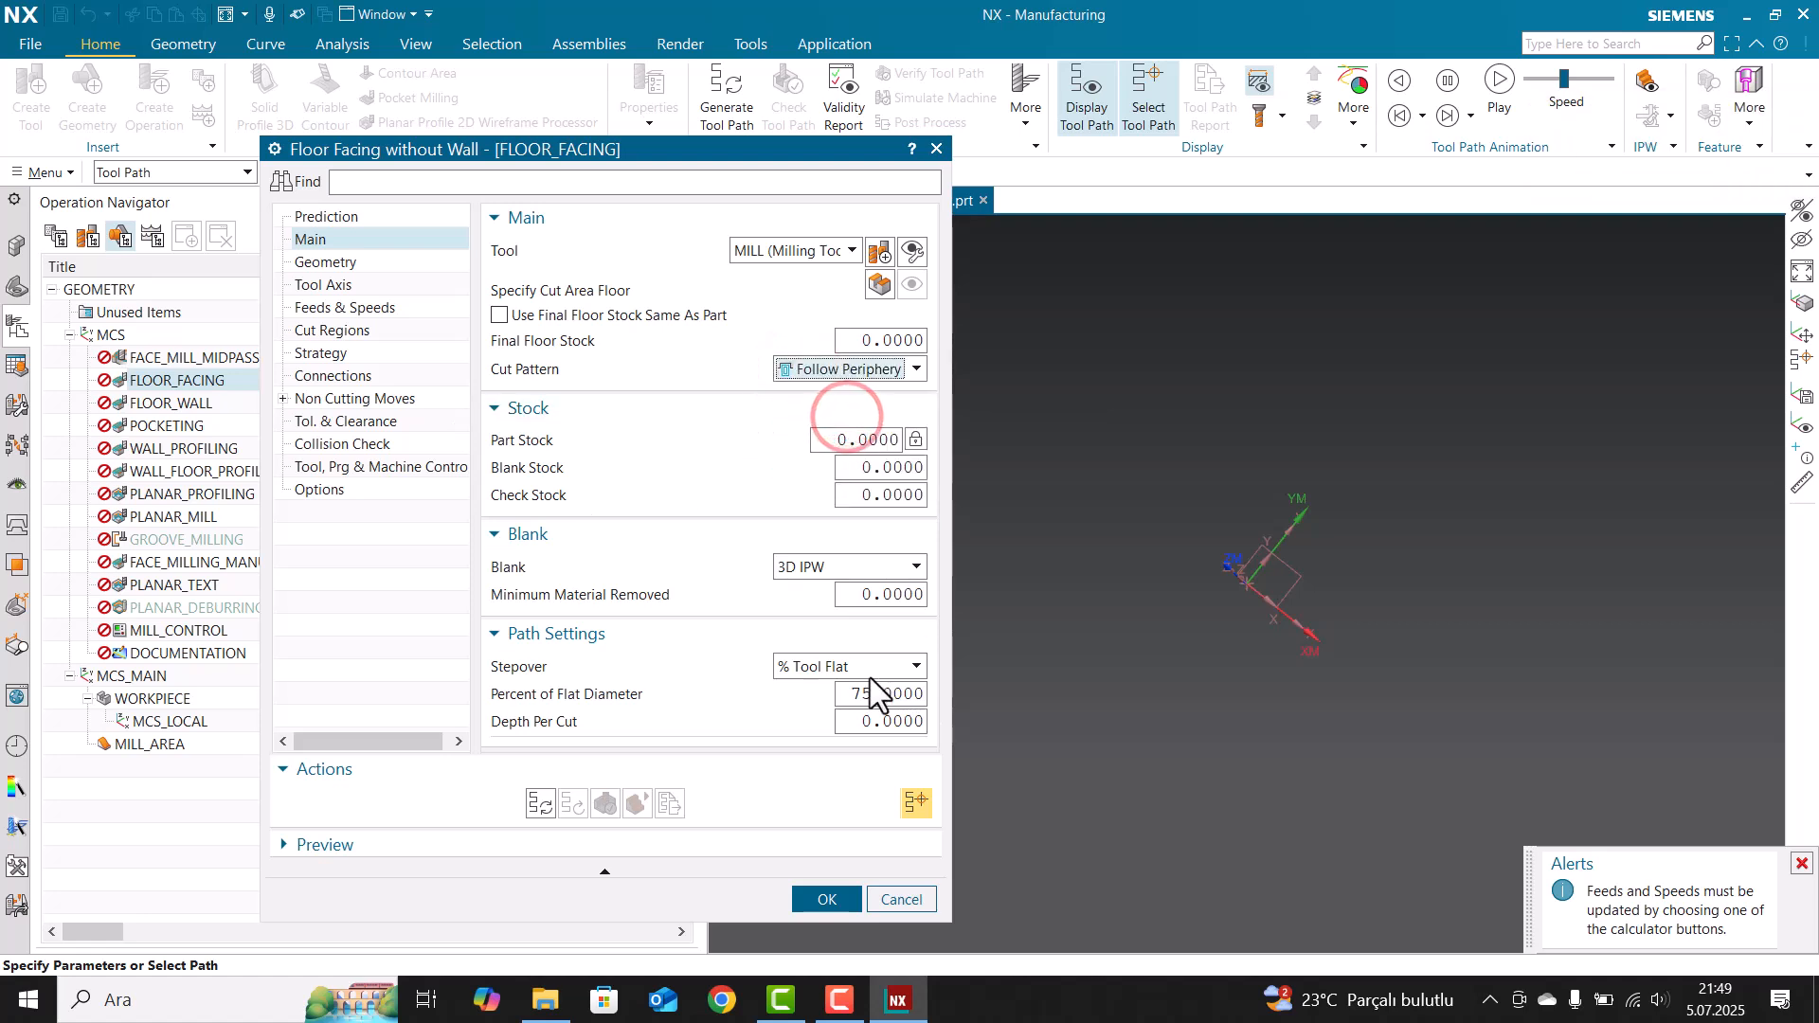
- Set the floor facing blank to Thickness and the stepover's percent of flat diameter to 65
{"action": "left_click", "coordinate": [852, 568]}
{"action": "left_click", "coordinate": [821, 593]}
{"action": "left_click", "coordinate": [855, 692]}
{"action": "type", "text": "6"}
{"action": "double_click", "coordinate": [855, 689]}
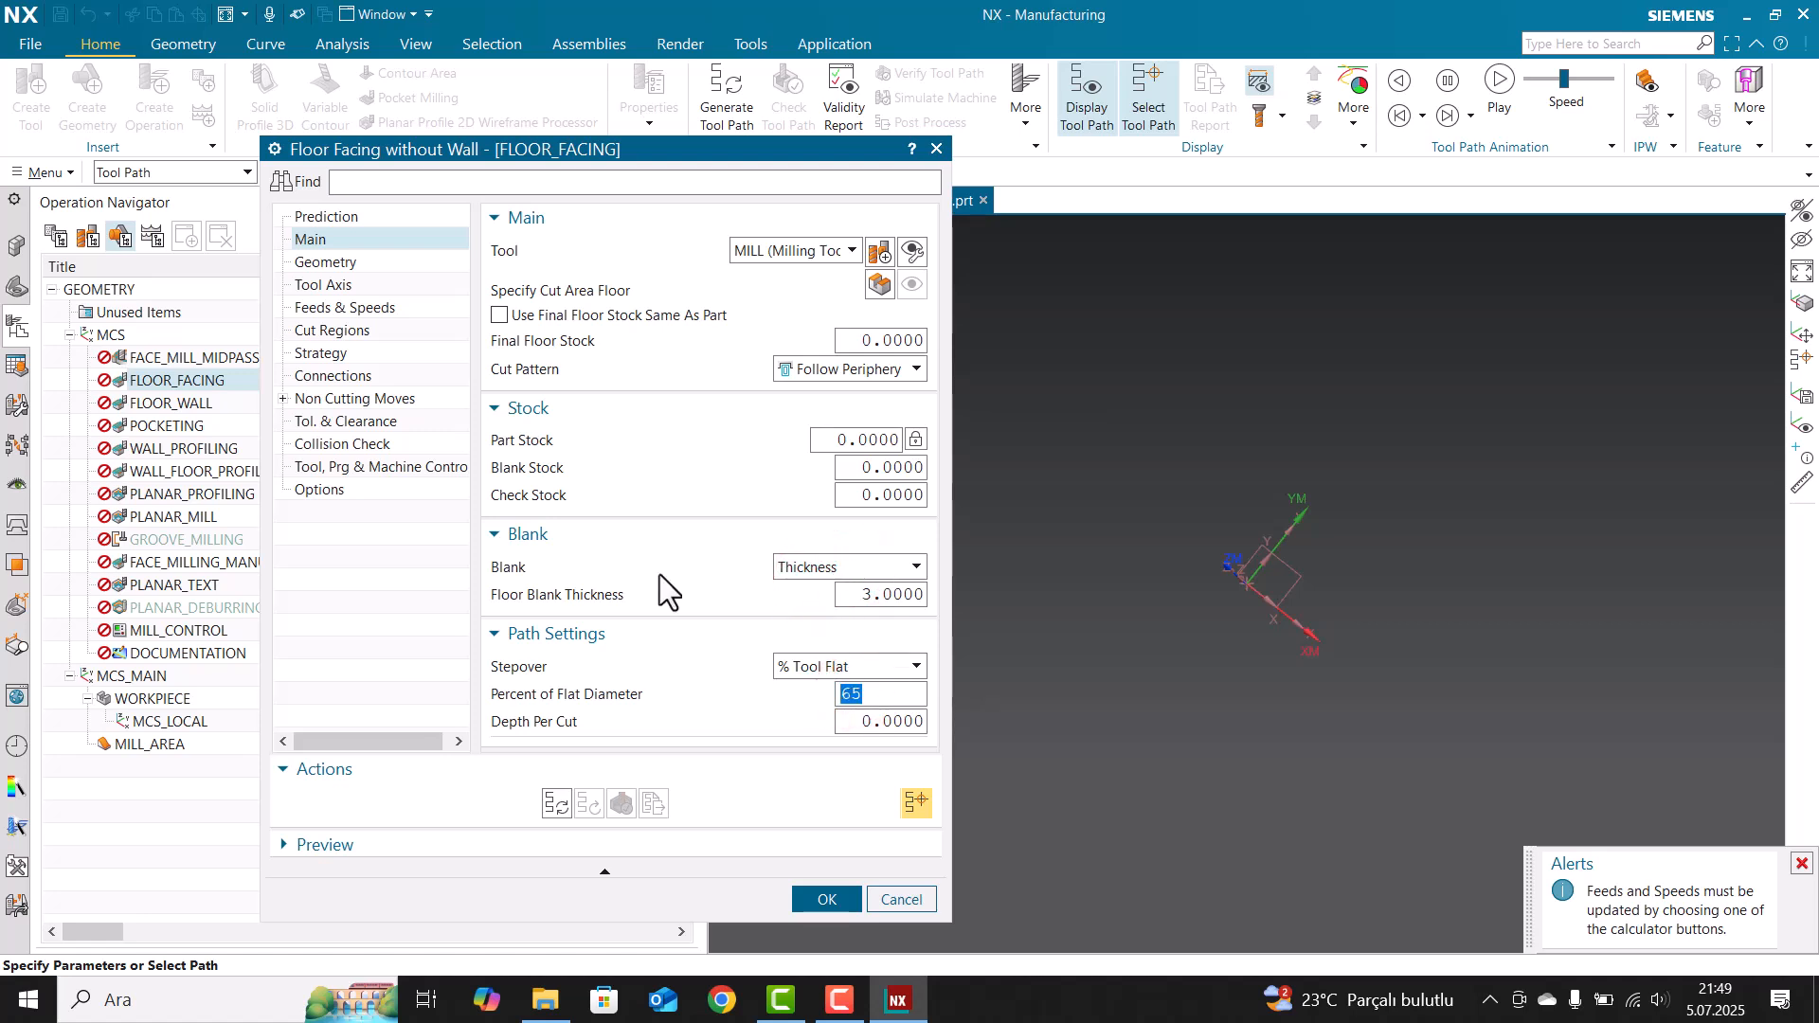
- Set the floor facing spindle speed to 3000 rpm and enter a new cut feed rate
{"action": "left_click", "coordinate": [313, 314]}
{"action": "double_click", "coordinate": [829, 399]}
{"action": "type", "text": "3000"}
{"action": "key", "text": "Return"}
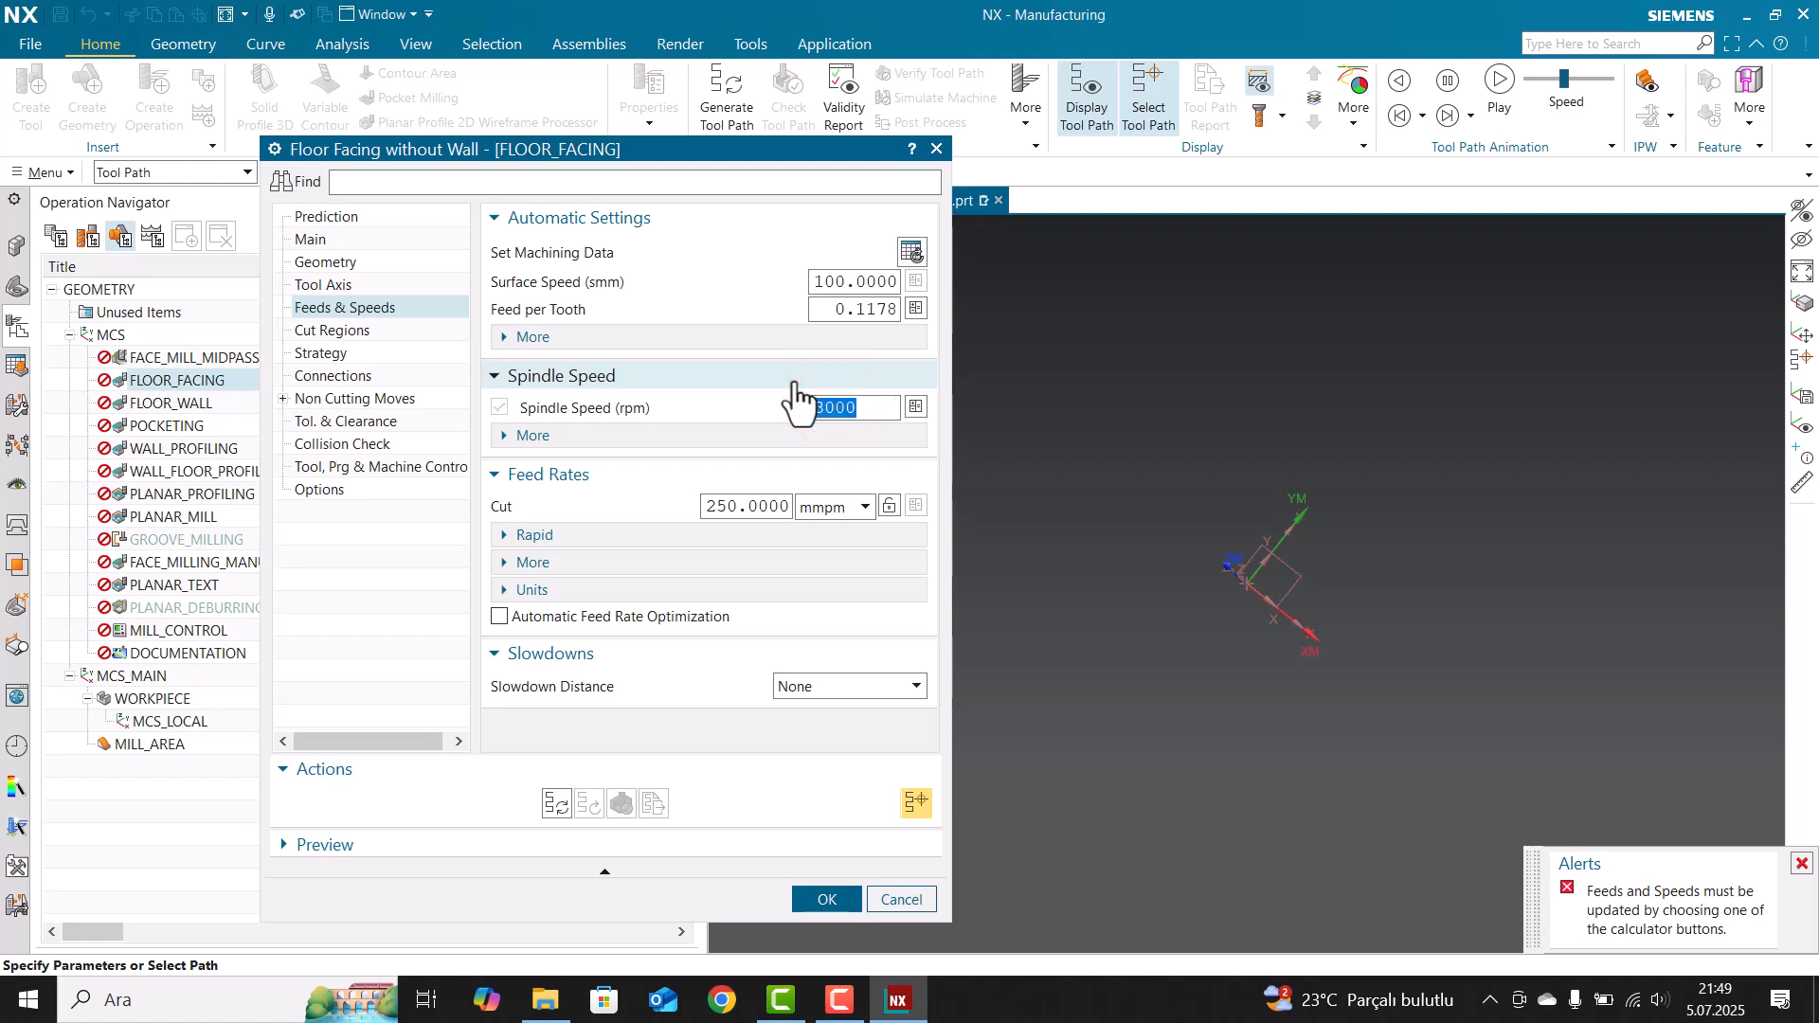
{"action": "double_click", "coordinate": [732, 505]}
{"action": "type", "text": "2"}
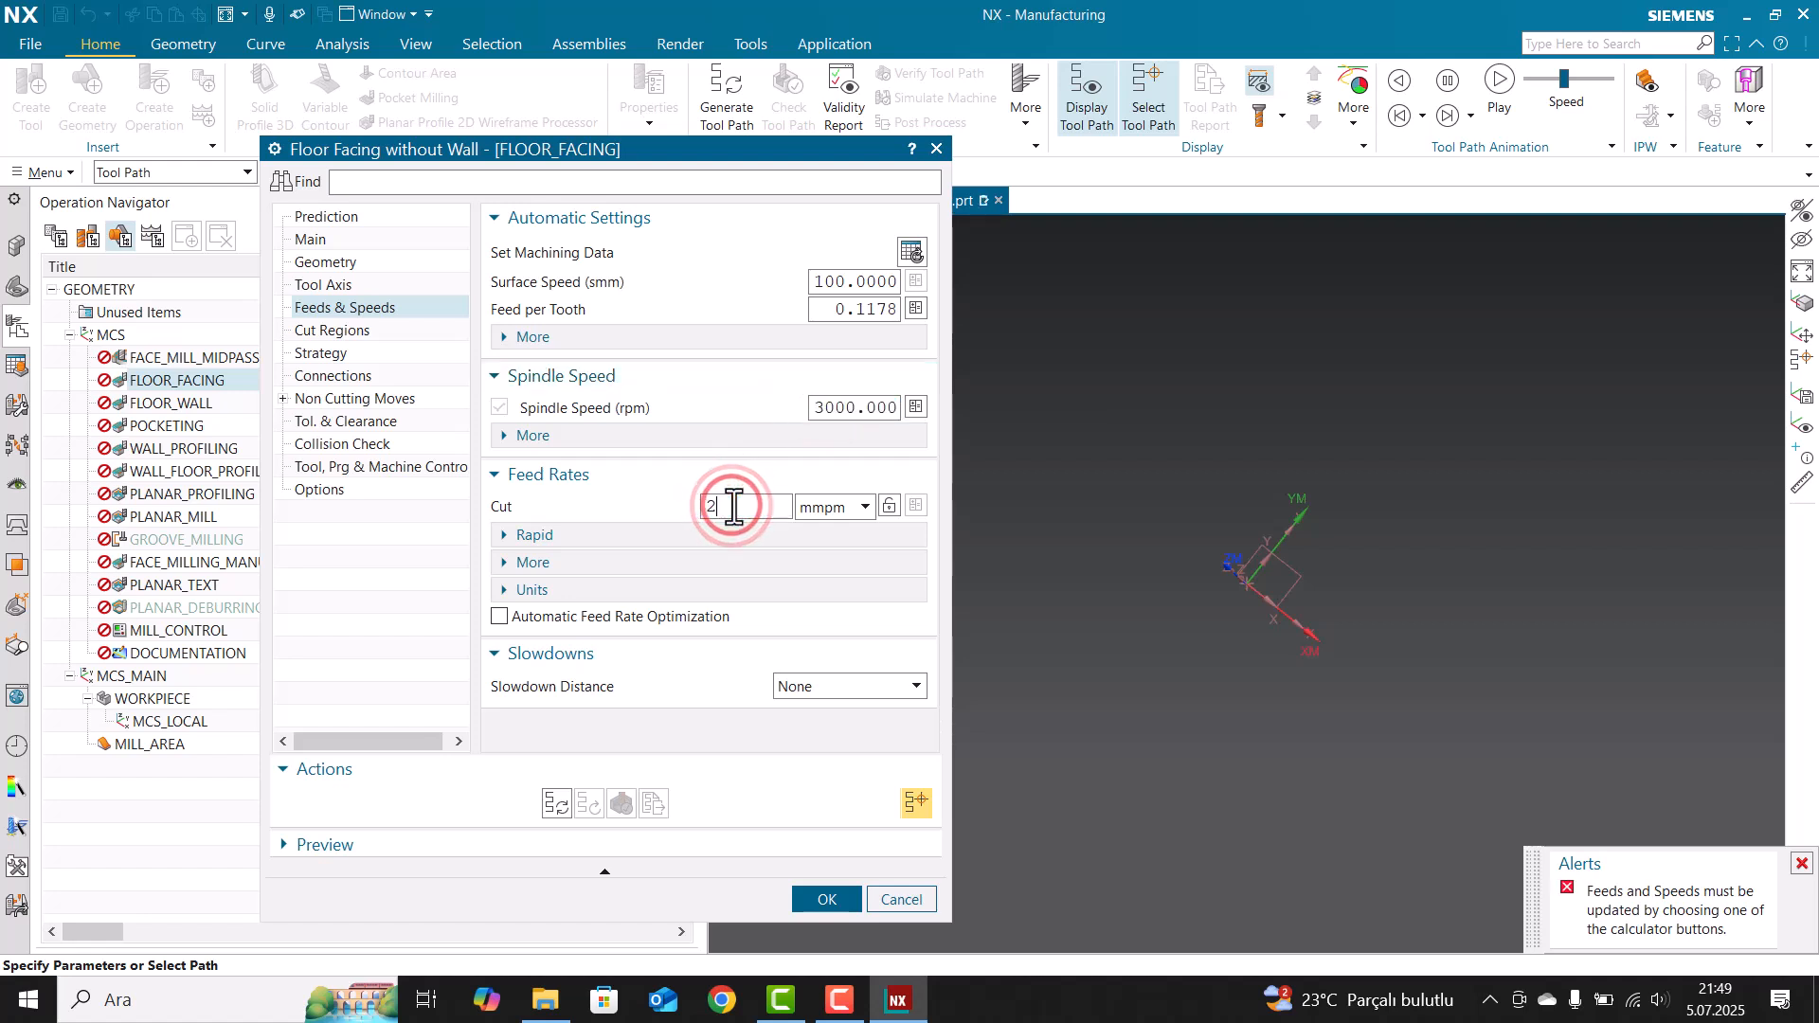
{"action": "key", "text": "Return"}
- Set the closed-area engage type in the floor facing non cutting moves to Same as Open Area
{"action": "left_click", "coordinate": [357, 354]}
{"action": "left_click", "coordinate": [371, 398]}
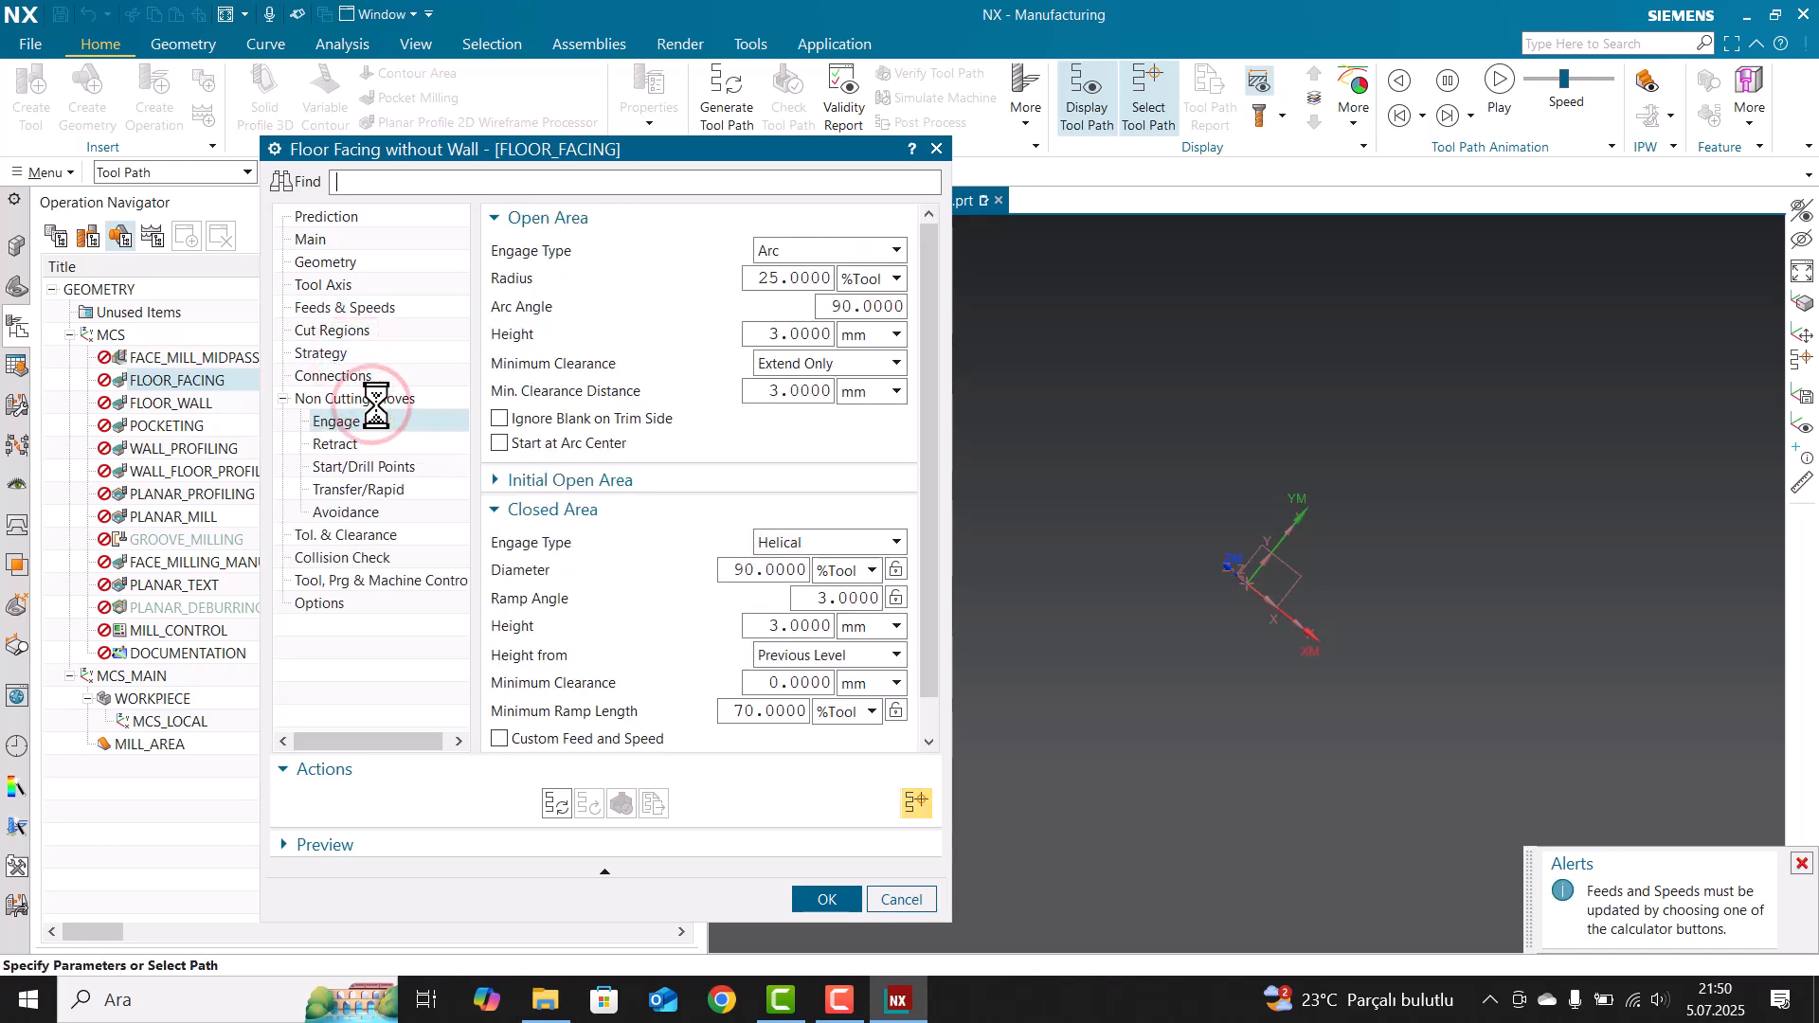
{"action": "left_click", "coordinate": [779, 548]}
{"action": "left_click", "coordinate": [788, 567]}
- Make the open-area engage type Linear with a length of 60 %Tool
{"action": "left_click", "coordinate": [810, 275]}
{"action": "left_click", "coordinate": [815, 250]}
{"action": "left_click", "coordinate": [811, 270]}
{"action": "left_click", "coordinate": [890, 278]}
{"action": "left_click", "coordinate": [905, 326]}
{"action": "left_click", "coordinate": [806, 276]}
{"action": "type", "text": "60"}
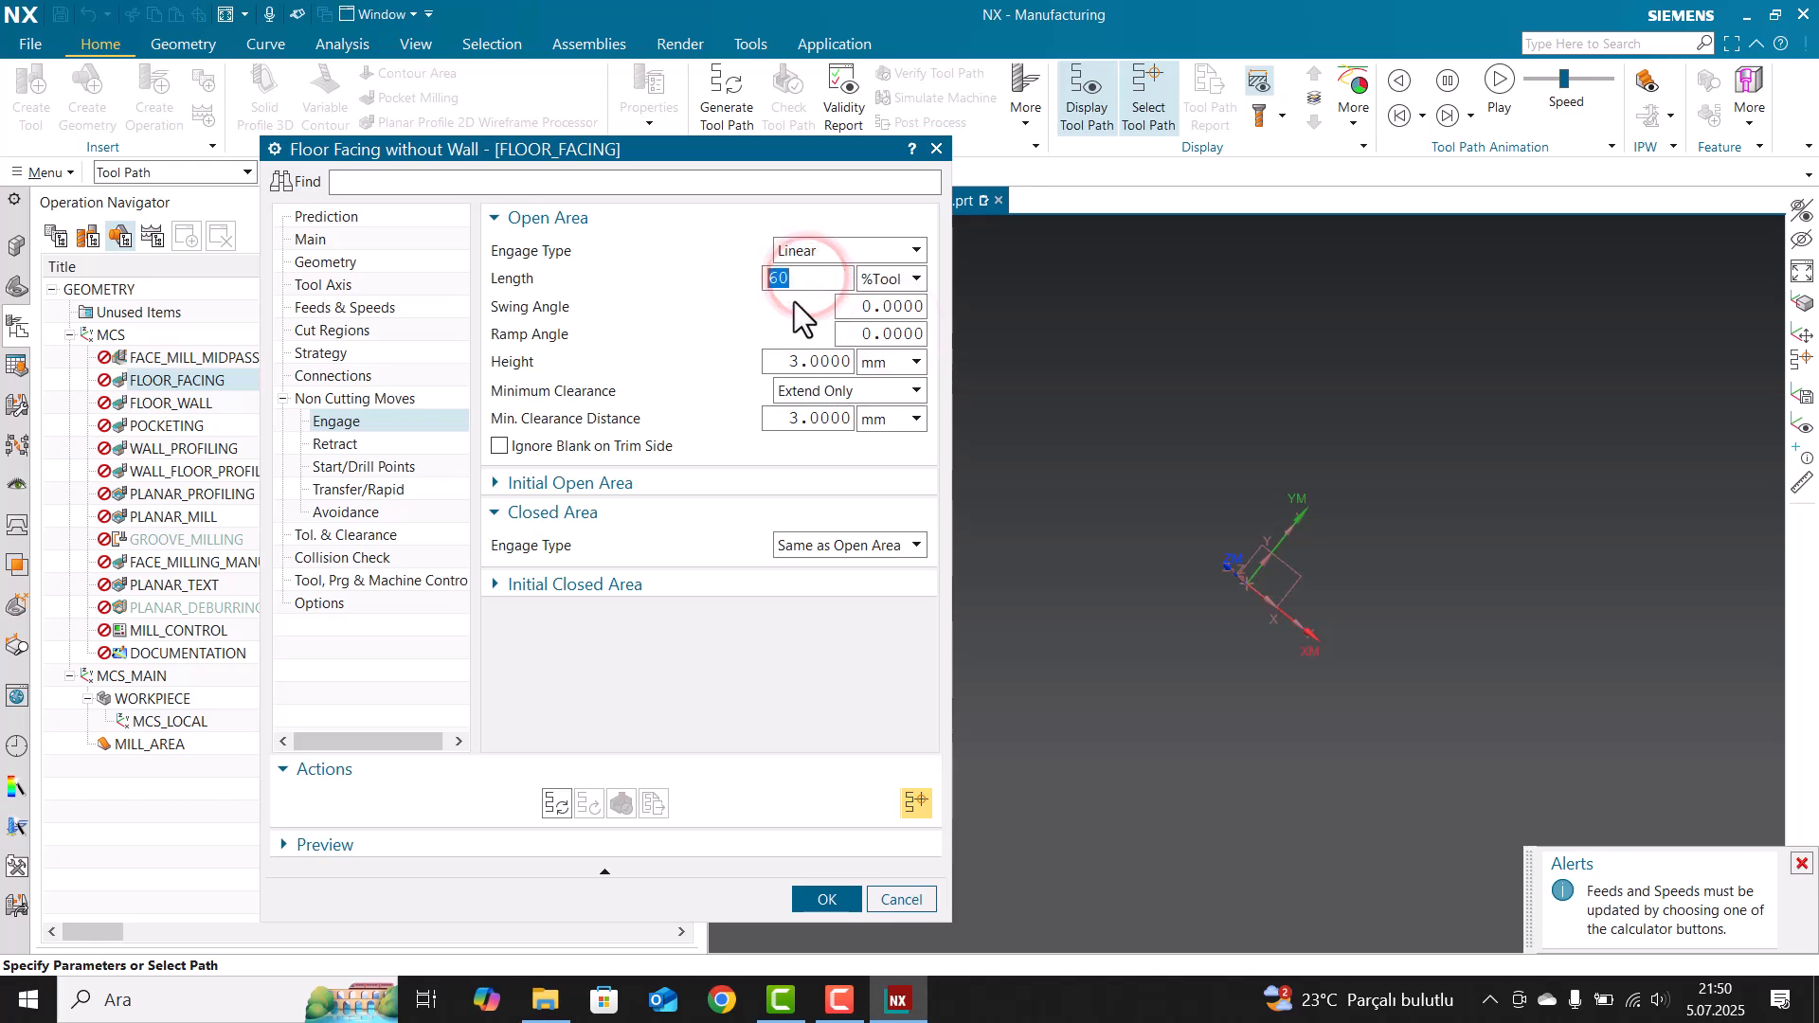
- Check the retract settings, close the floor facing operation and save the mill_planar part
{"action": "left_click", "coordinate": [311, 437]}
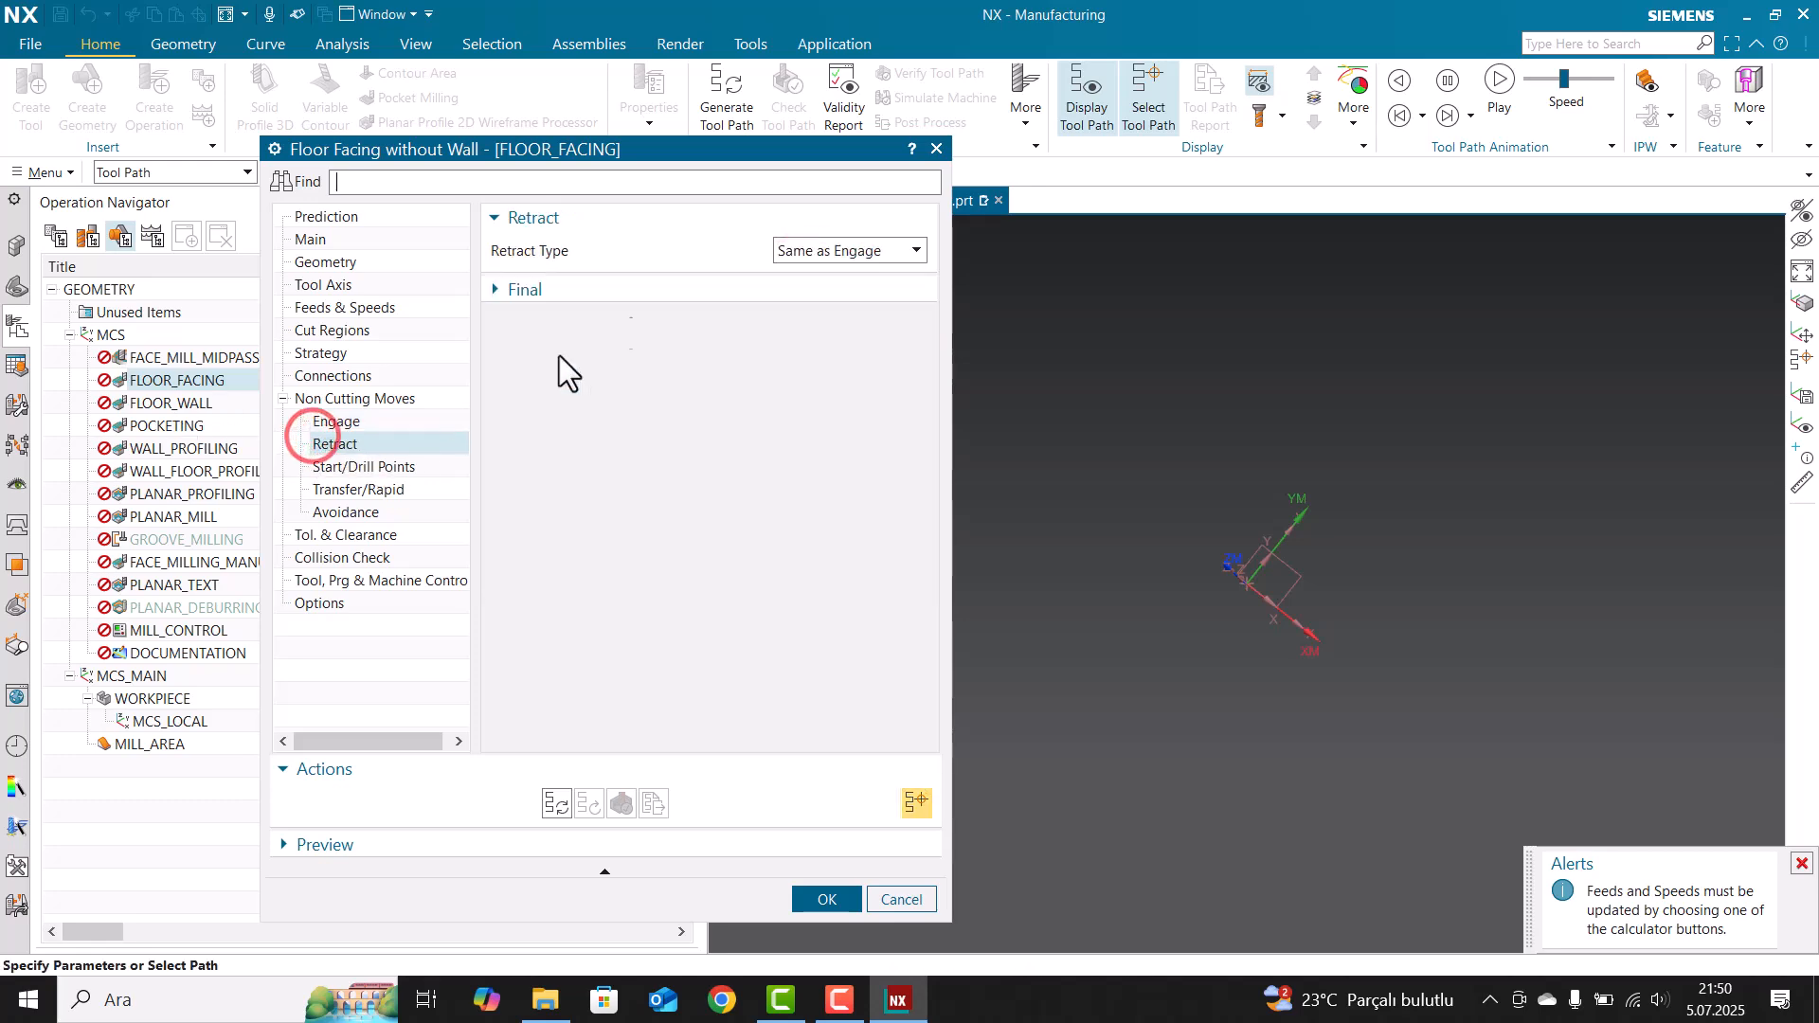
{"action": "key", "text": "Escape"}
{"action": "left_click", "coordinate": [248, 364]}
{"action": "left_click", "coordinate": [417, 726]}
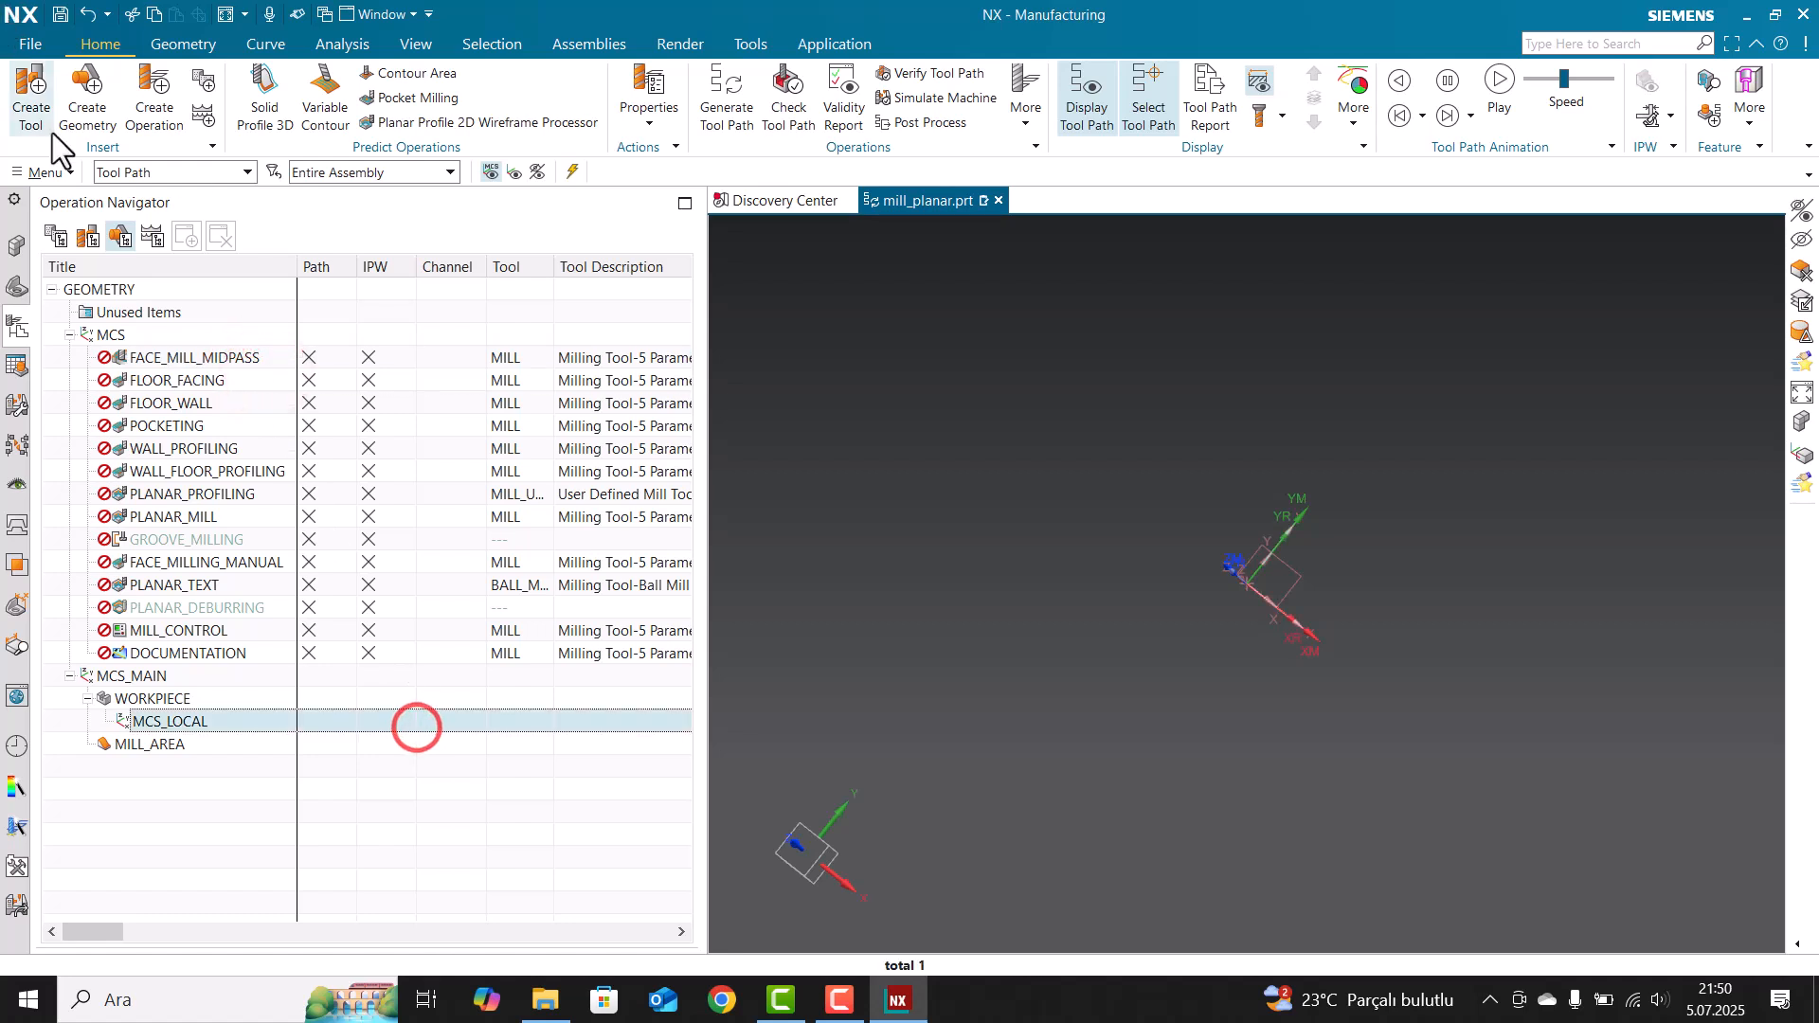
{"action": "key", "text": "ctrl+s"}
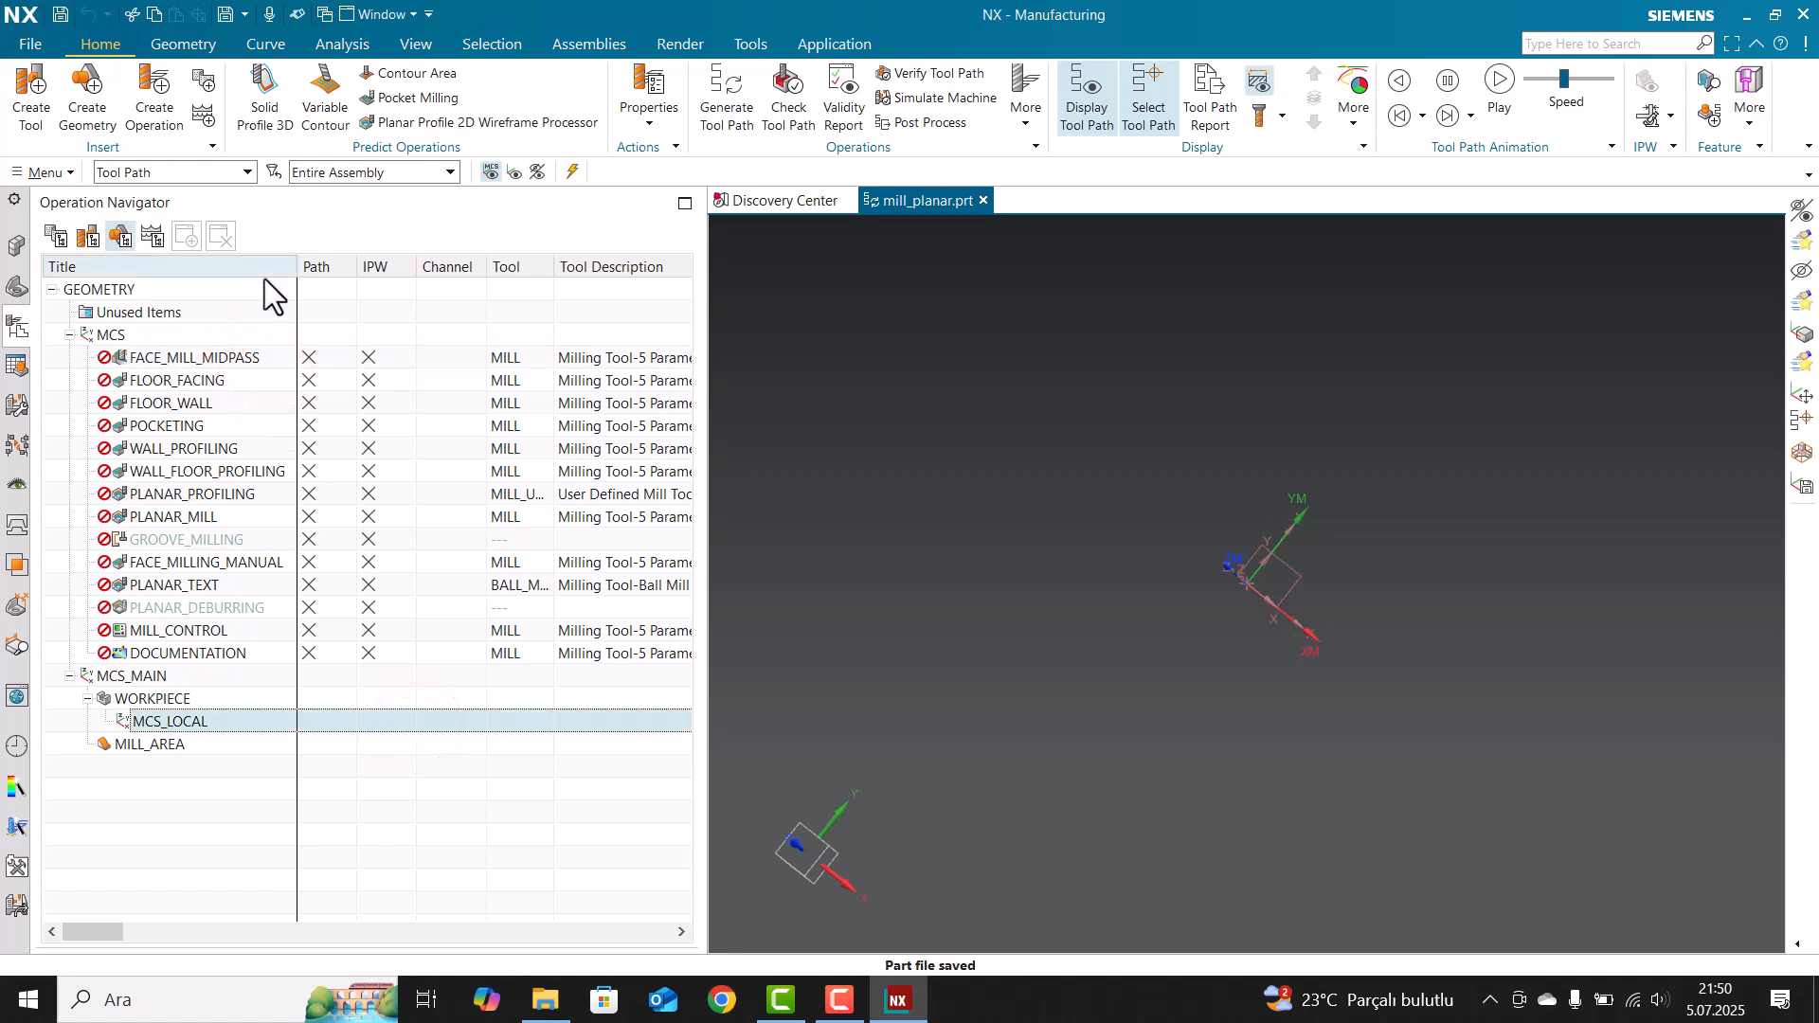
- Exit NX and move the desktop mill_planar file into the metric folder, replacing the existing file with administrator permission
{"action": "left_click", "coordinate": [1805, 17]}
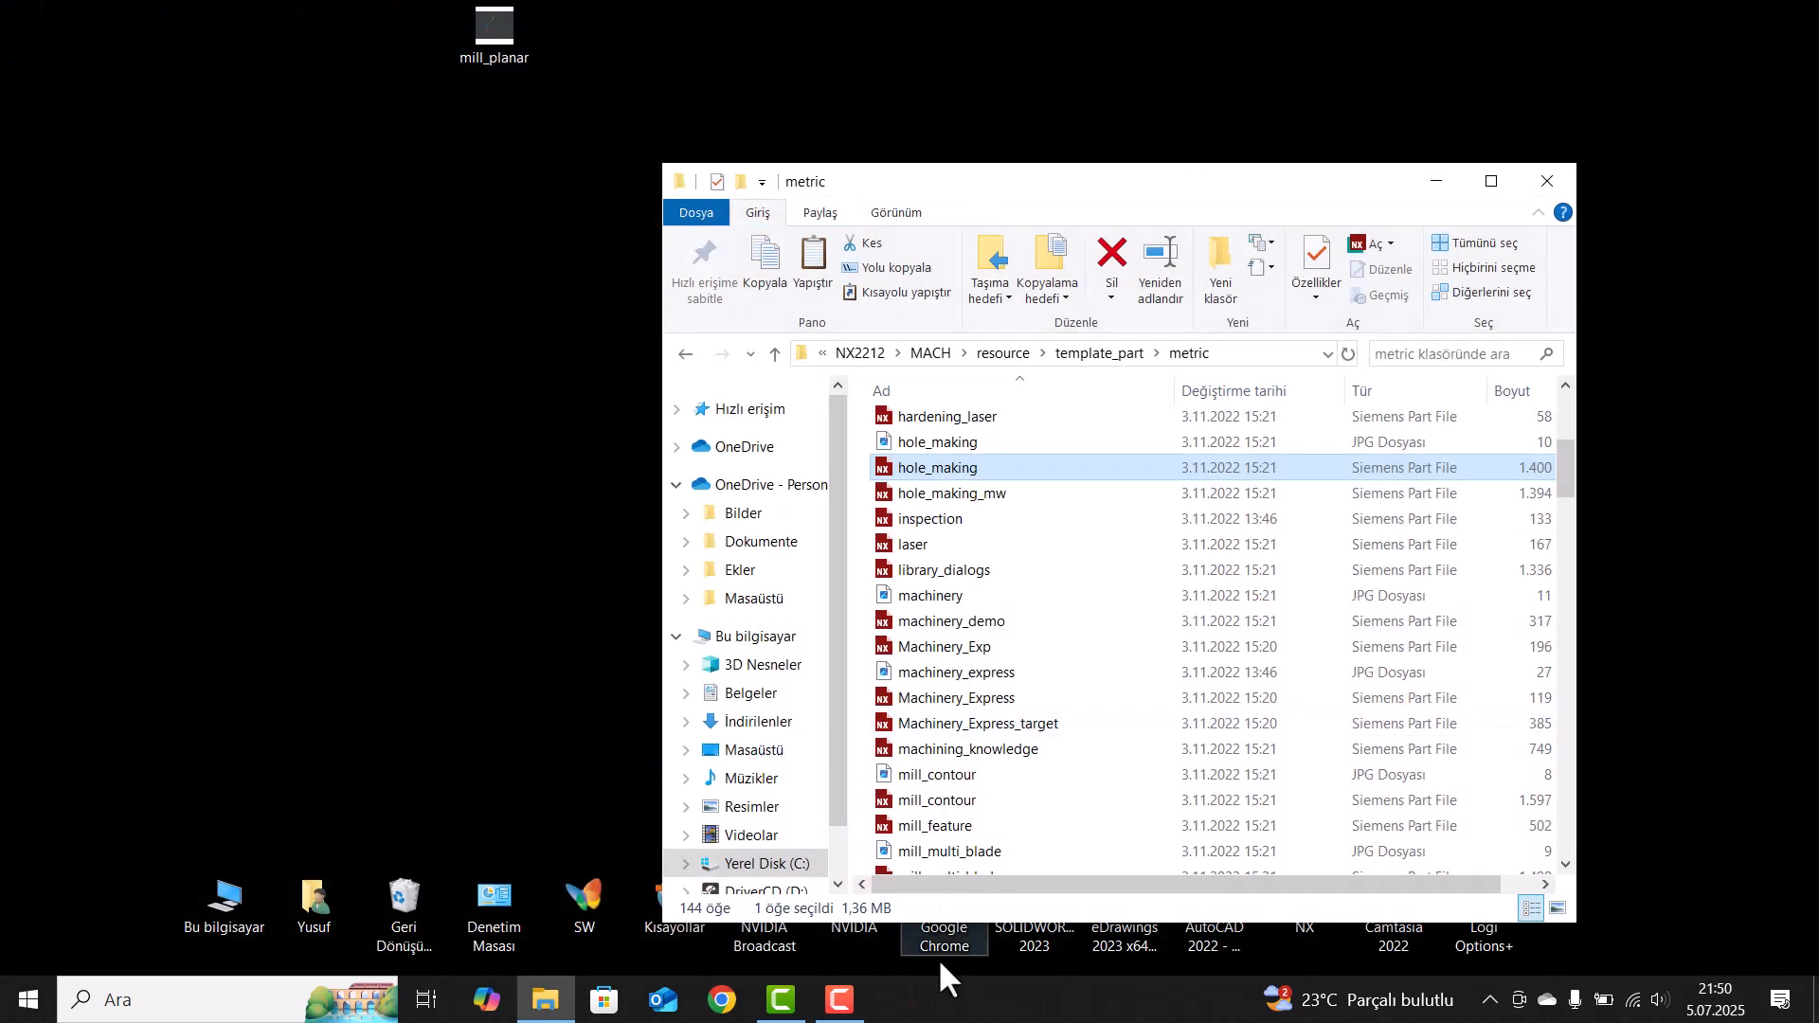
{"action": "left_click", "coordinate": [445, 236]}
{"action": "left_click_drag", "start_coordinate": [483, 52], "coordinate": [855, 496]}
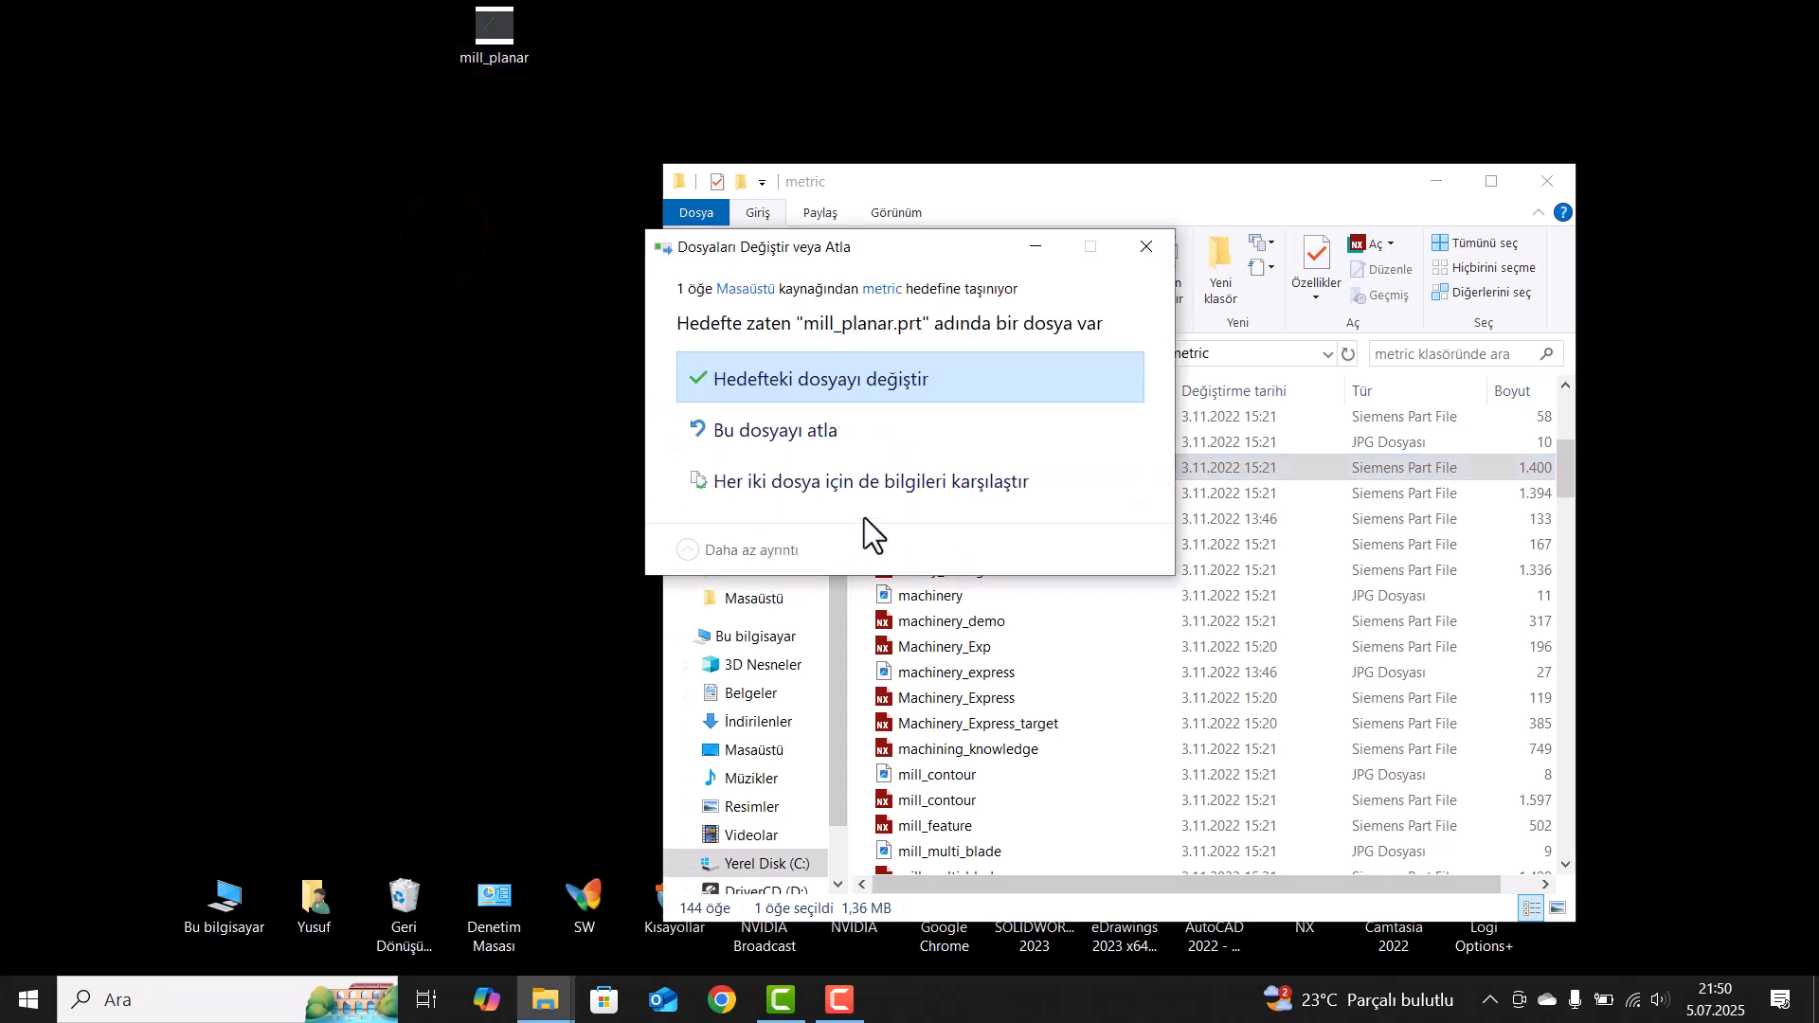
{"action": "left_click", "coordinate": [865, 392]}
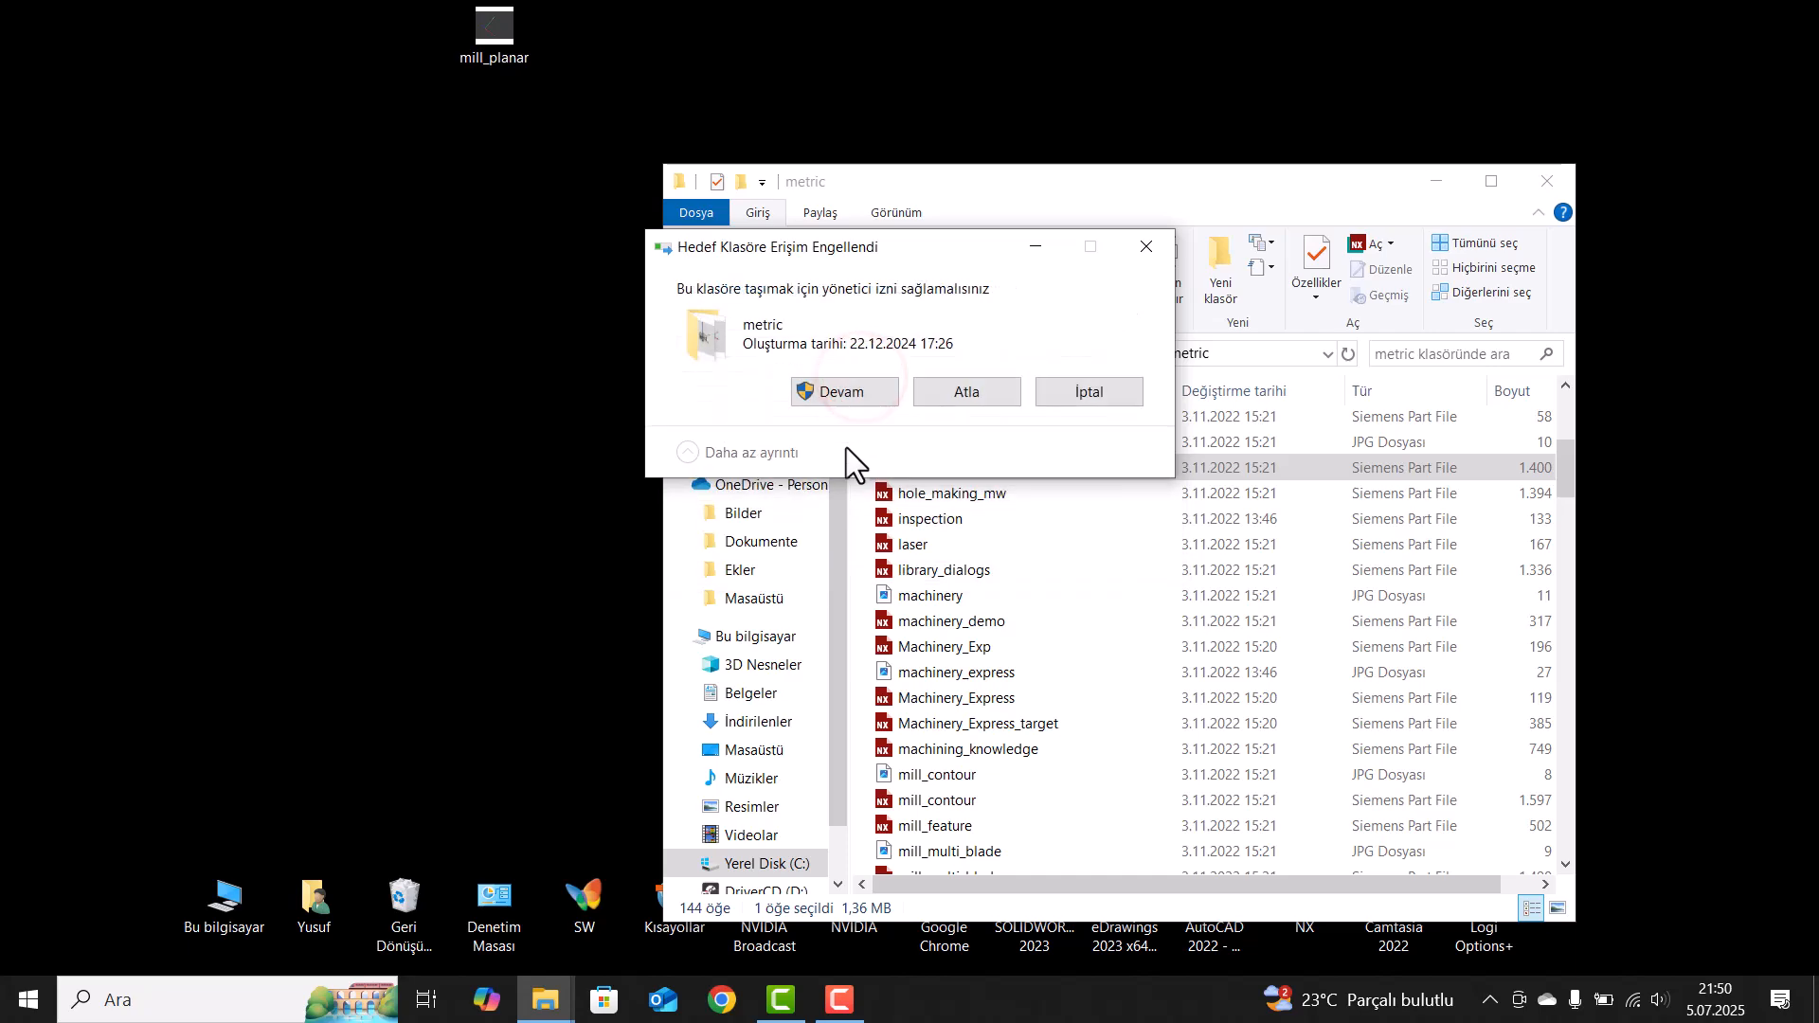
{"action": "left_click", "coordinate": [844, 391]}
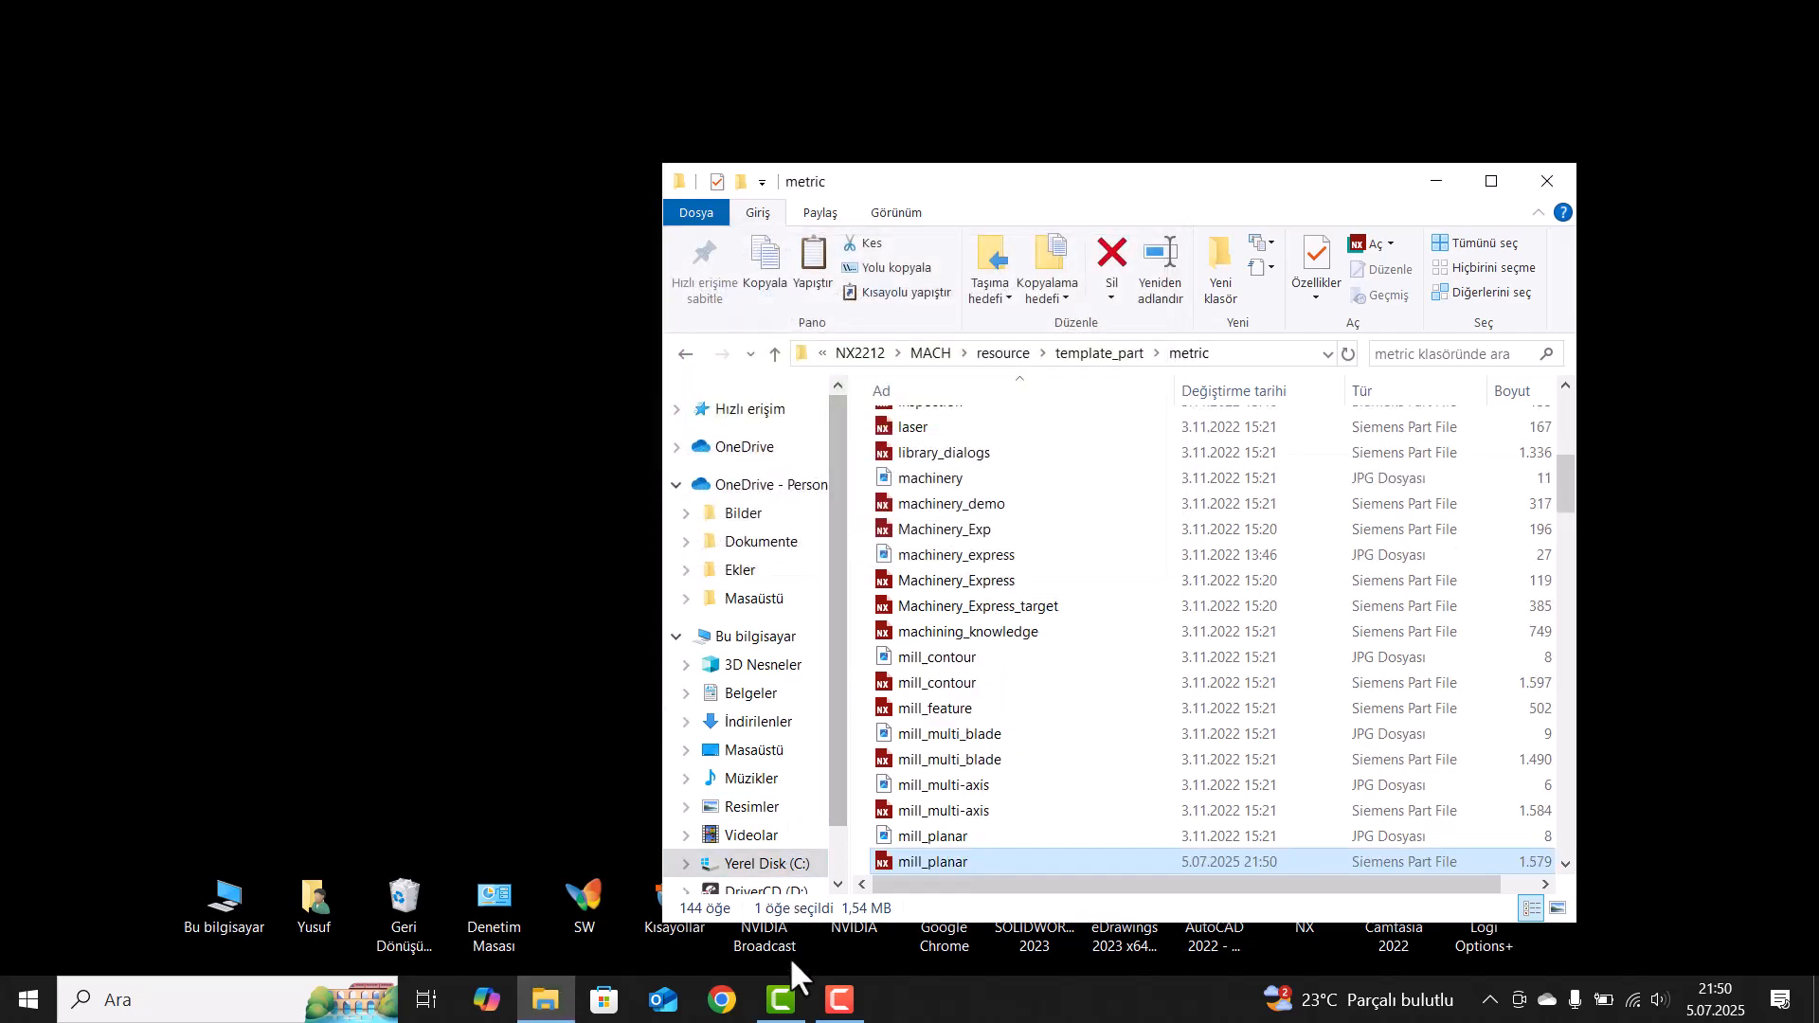
- Close the metric folder window and start NX from the desktop
{"action": "left_click", "coordinate": [1537, 166]}
{"action": "left_click", "coordinate": [1288, 492]}
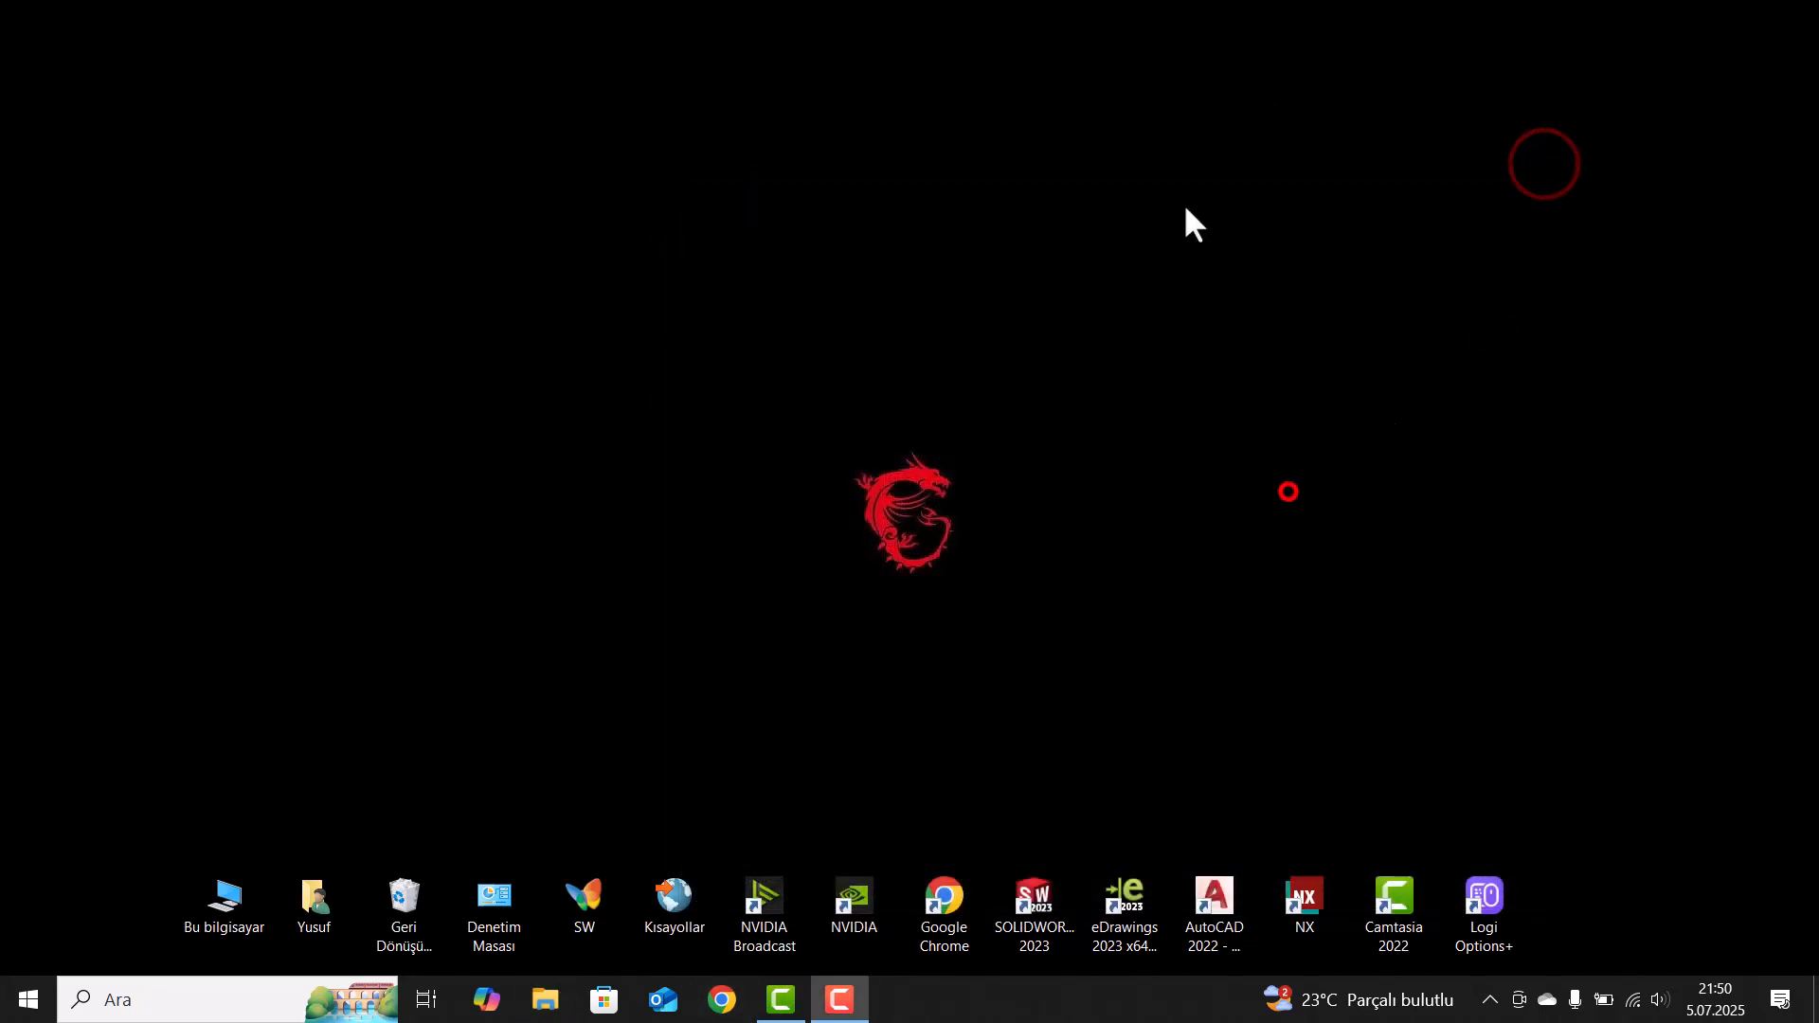
{"action": "double_click", "coordinate": [1306, 905]}
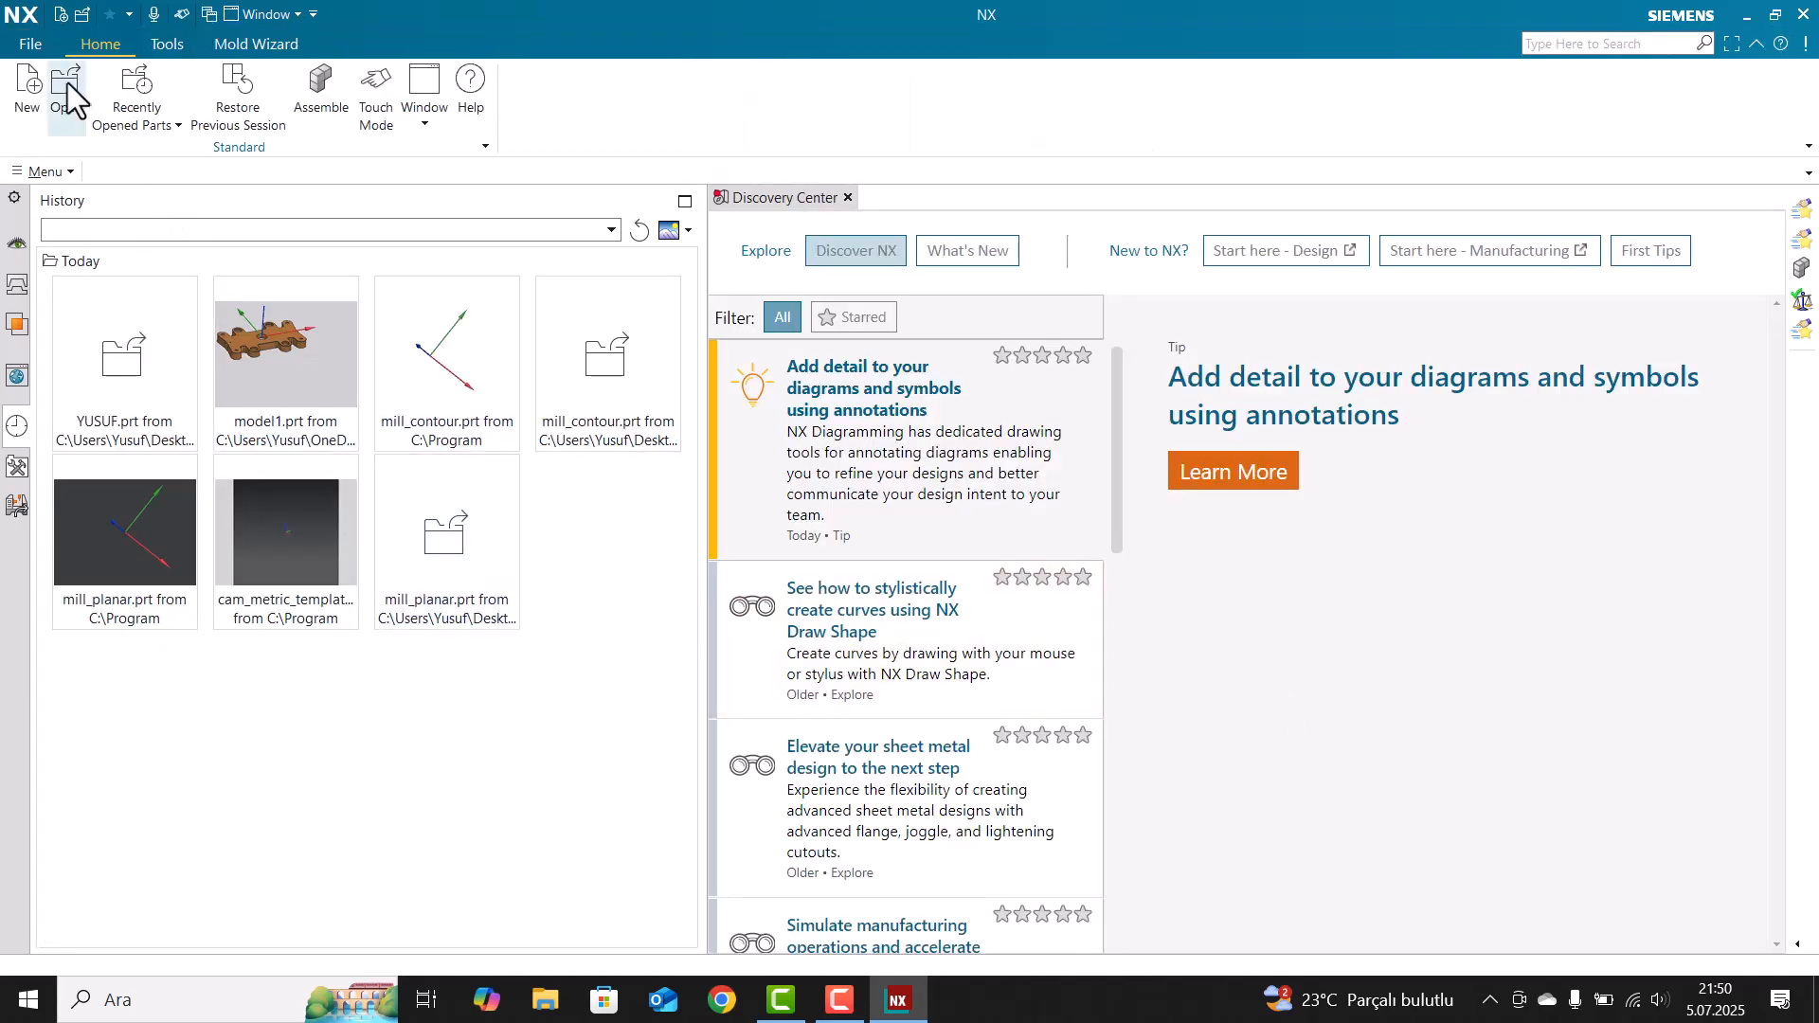
- Create a new model part and switch it to the Manufacturing application
{"action": "left_click", "coordinate": [27, 81]}
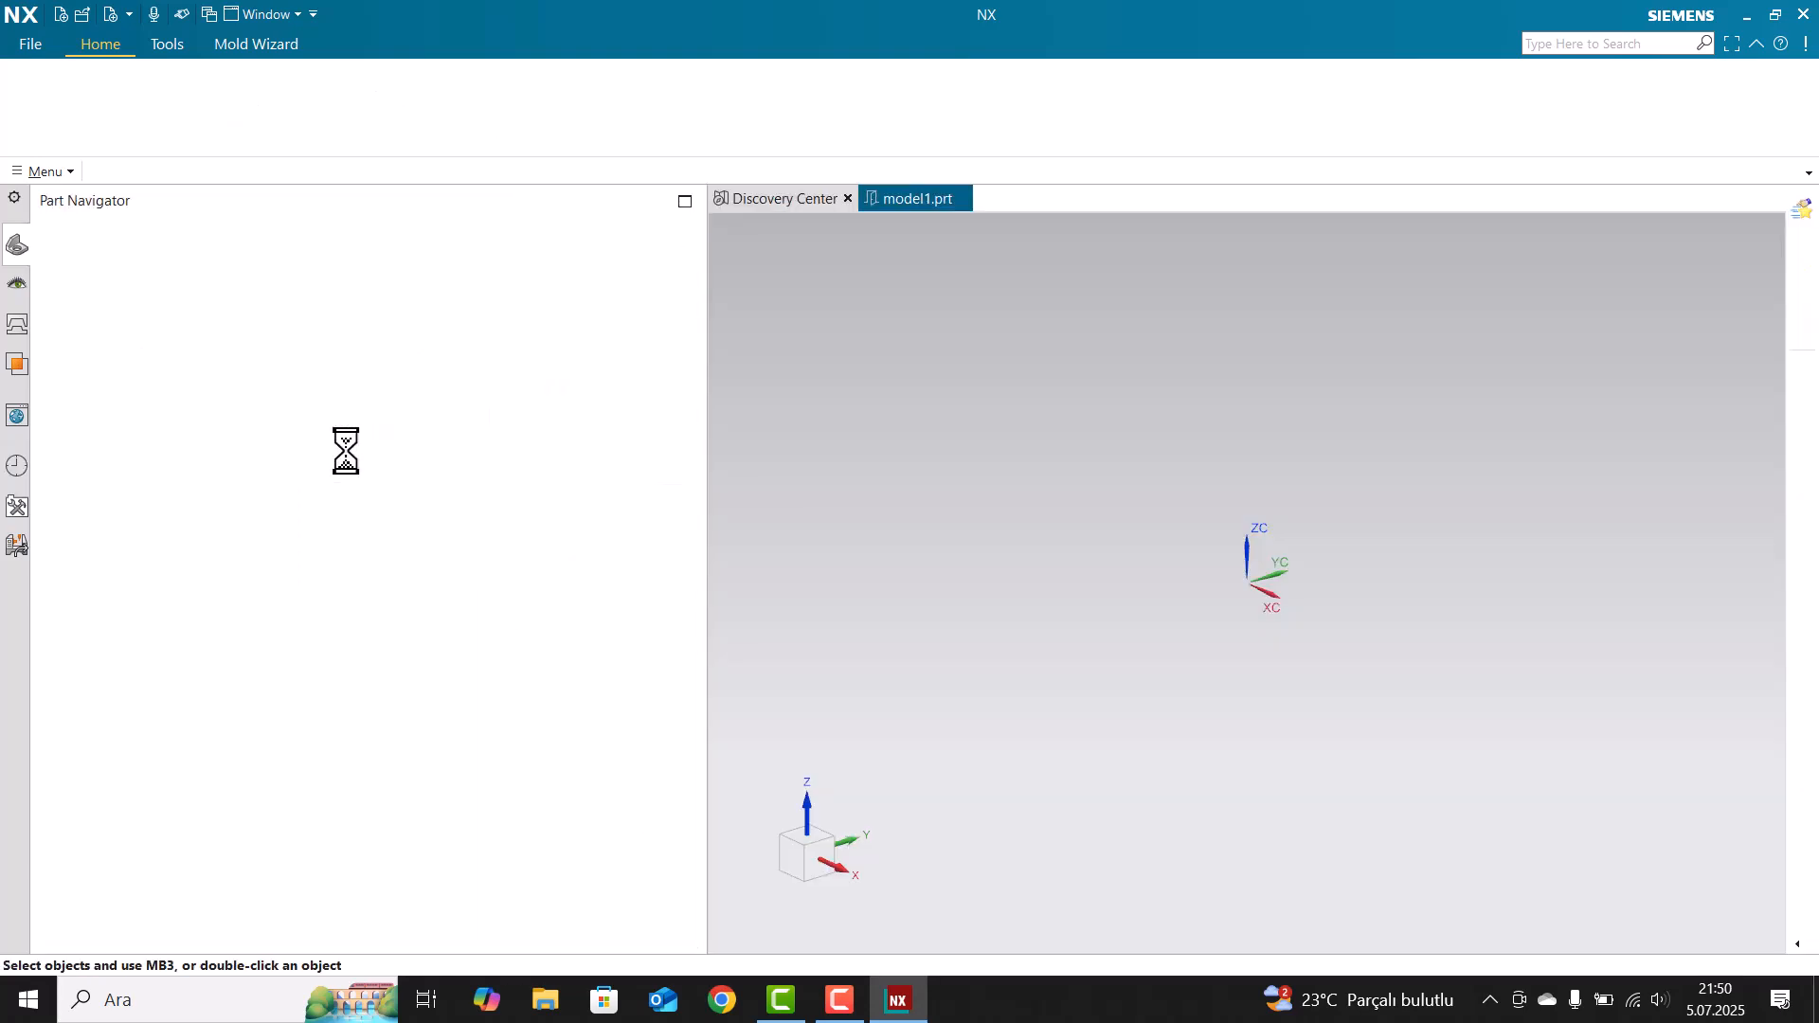
{"action": "left_click", "coordinate": [147, 301]}
{"action": "left_click", "coordinate": [602, 42]}
{"action": "left_click", "coordinate": [447, 100]}
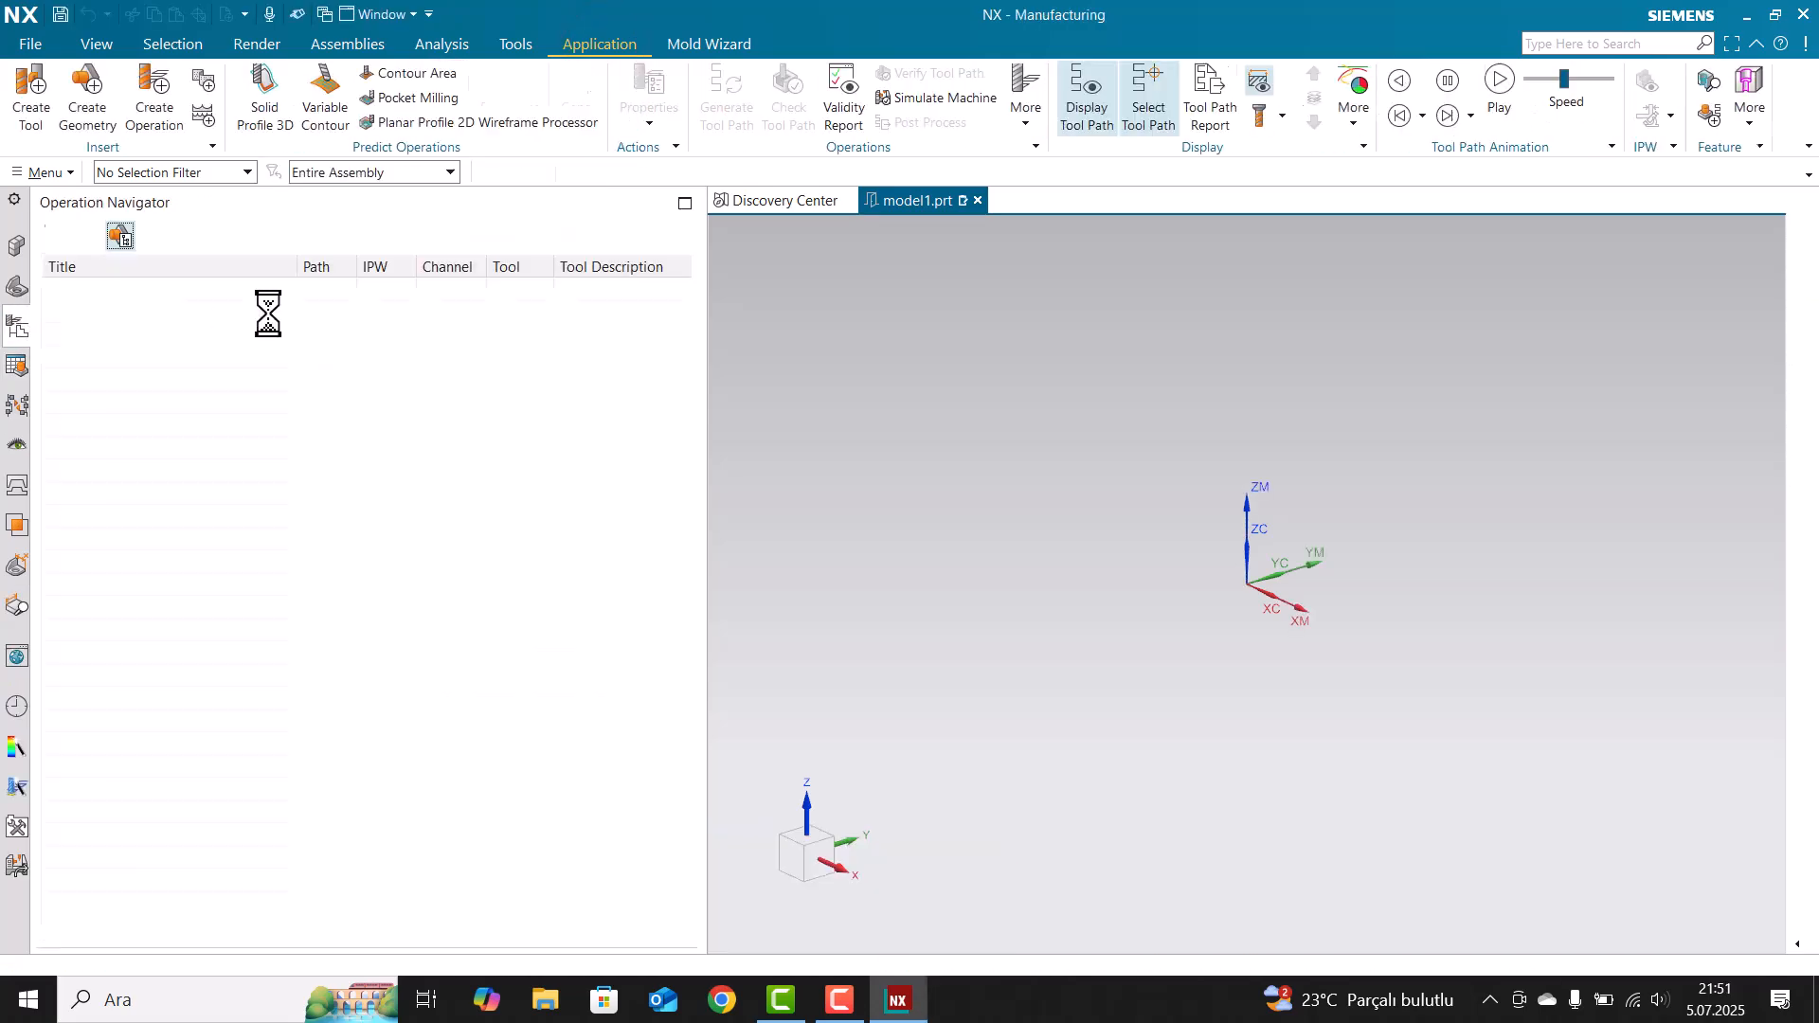
{"action": "right_click", "coordinate": [161, 334]}
{"action": "left_click", "coordinate": [275, 571]}
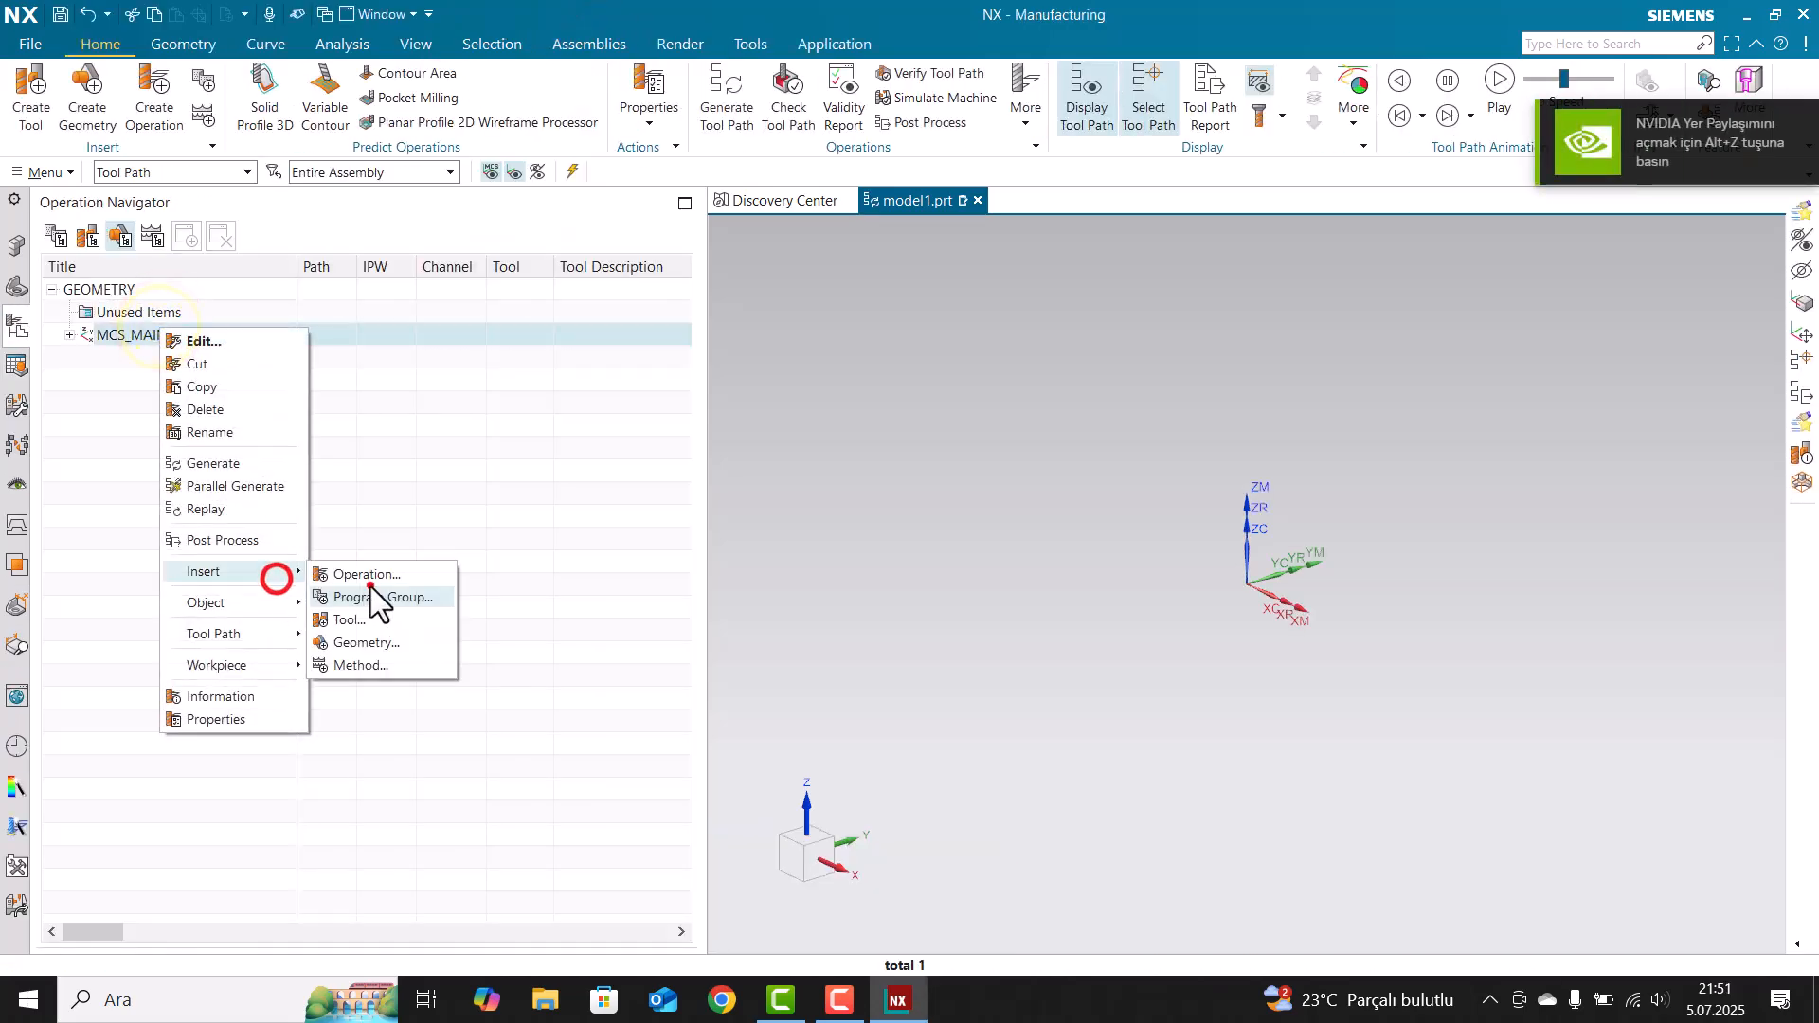
{"action": "left_click", "coordinate": [374, 595]}
{"action": "left_click", "coordinate": [518, 513]}
- Create a Floor Facing without Wall operation of the mill_planar type under MCS_MAIN
{"action": "right_click", "coordinate": [167, 346]}
{"action": "left_click", "coordinate": [223, 589]}
{"action": "left_click", "coordinate": [384, 593]}
{"action": "left_click", "coordinate": [369, 212]}
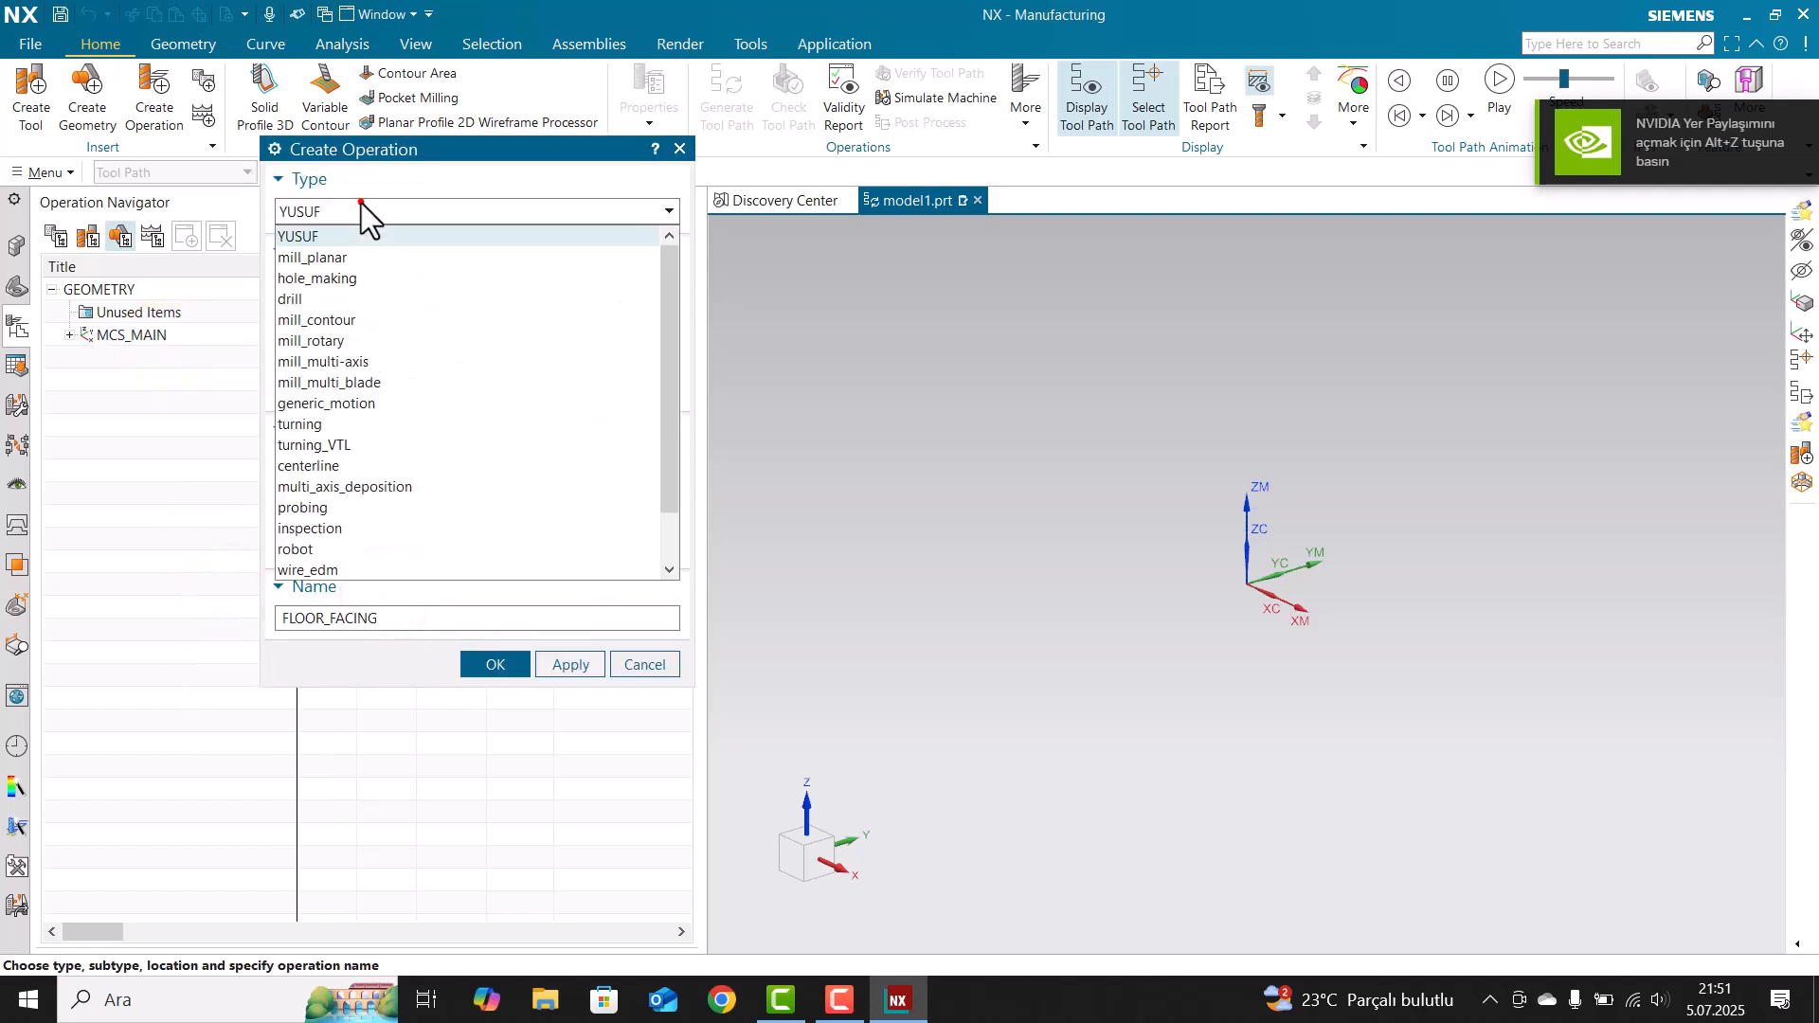
{"action": "left_click", "coordinate": [336, 251]}
{"action": "left_click", "coordinate": [364, 303]}
{"action": "left_click", "coordinate": [364, 303]}
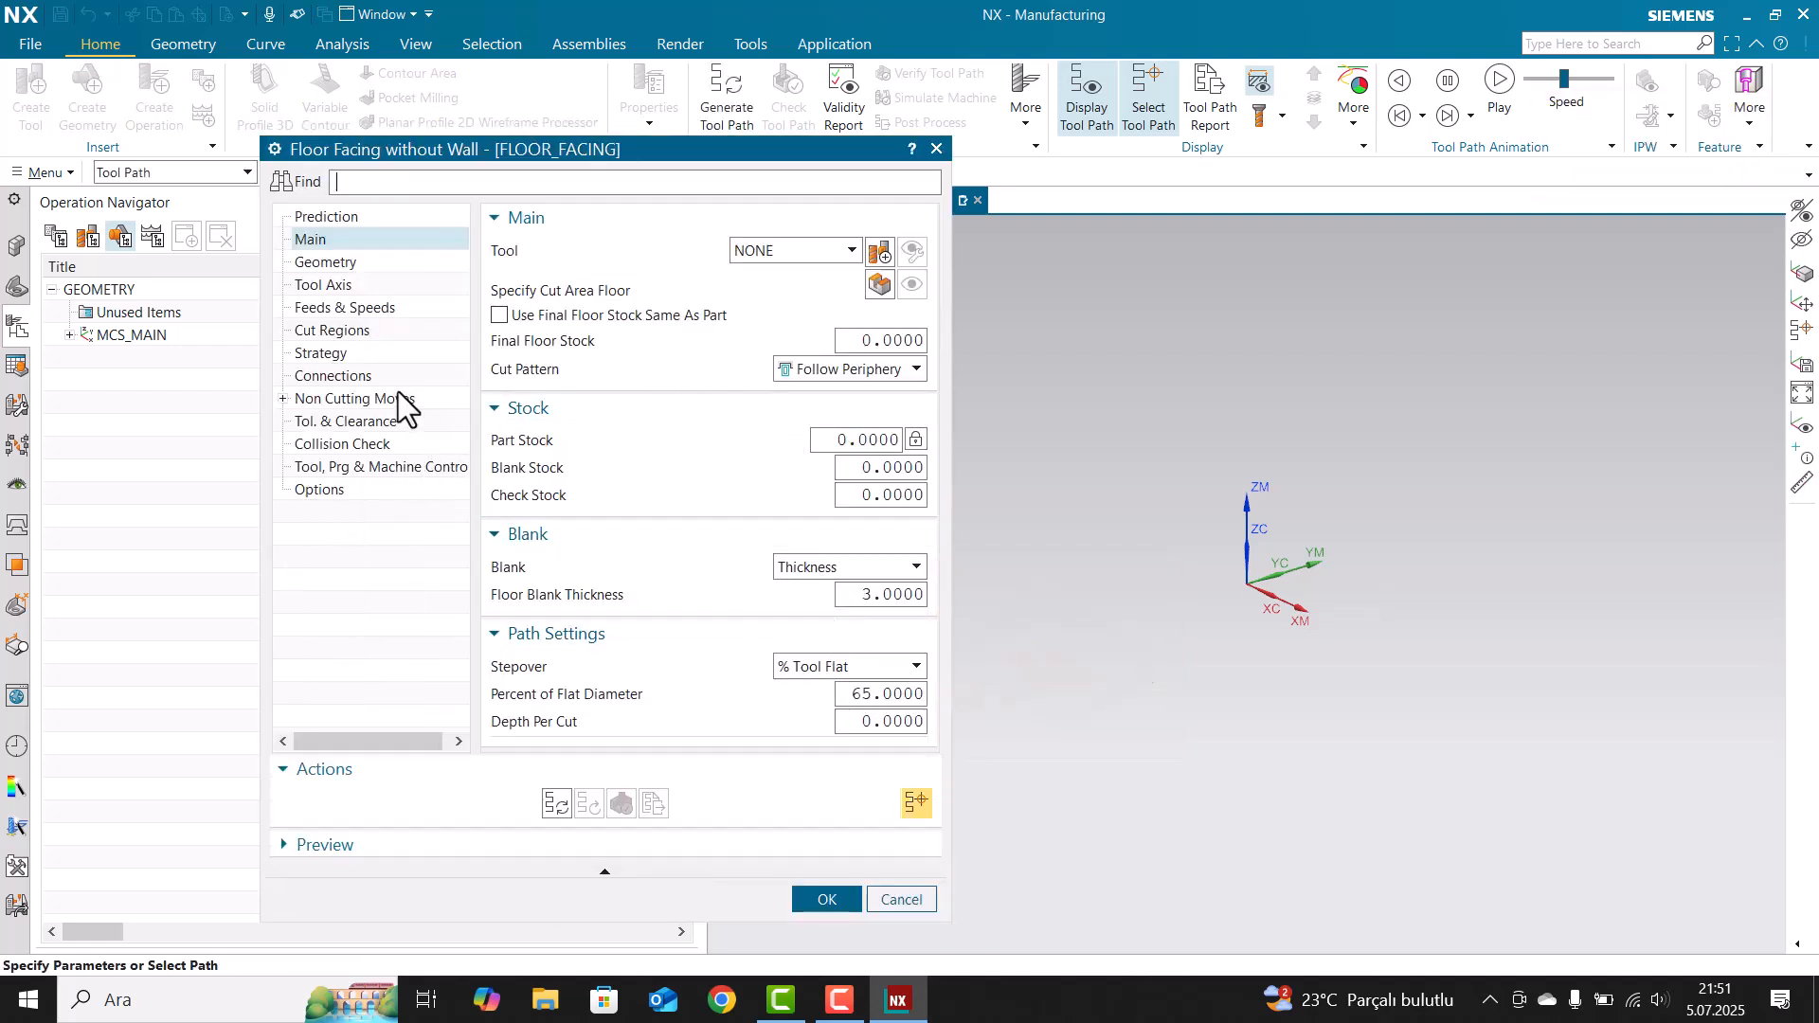
- Check the non-cutting engage settings, set the cut feed rate to 1000 mmpm and accept the floor facing operation
{"action": "left_click", "coordinate": [358, 399]}
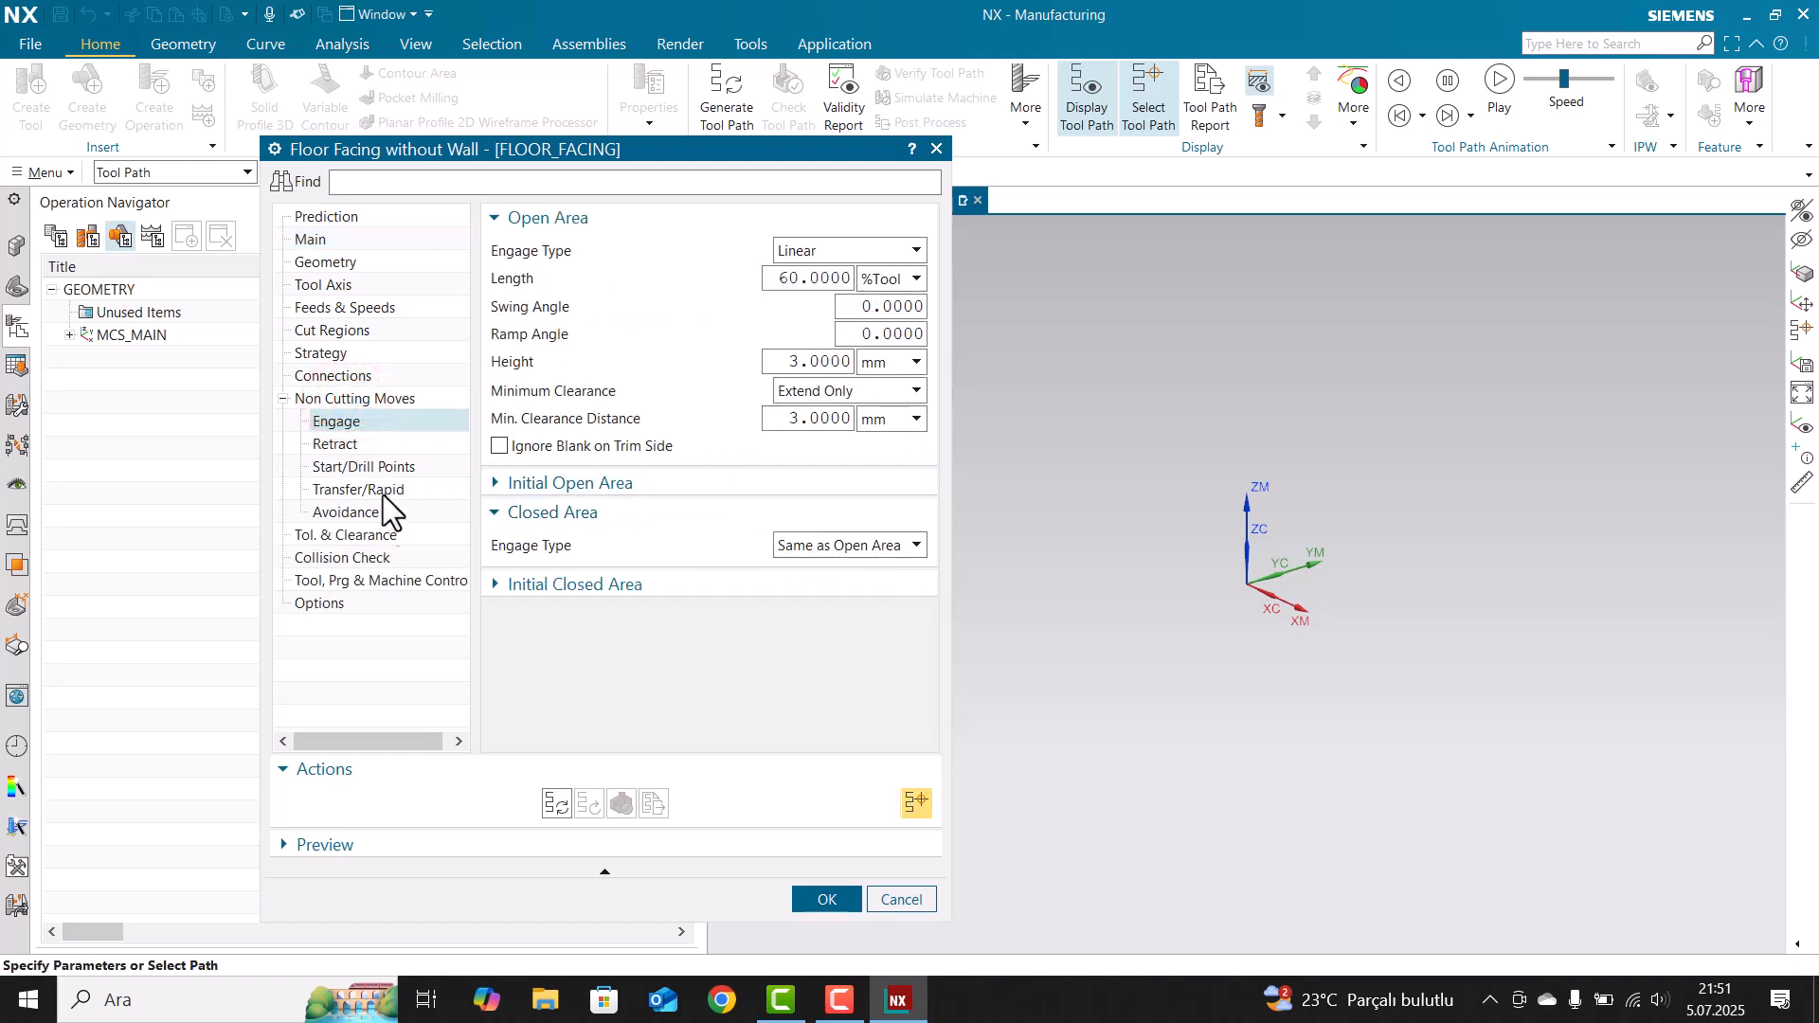
{"action": "left_click", "coordinate": [356, 309]}
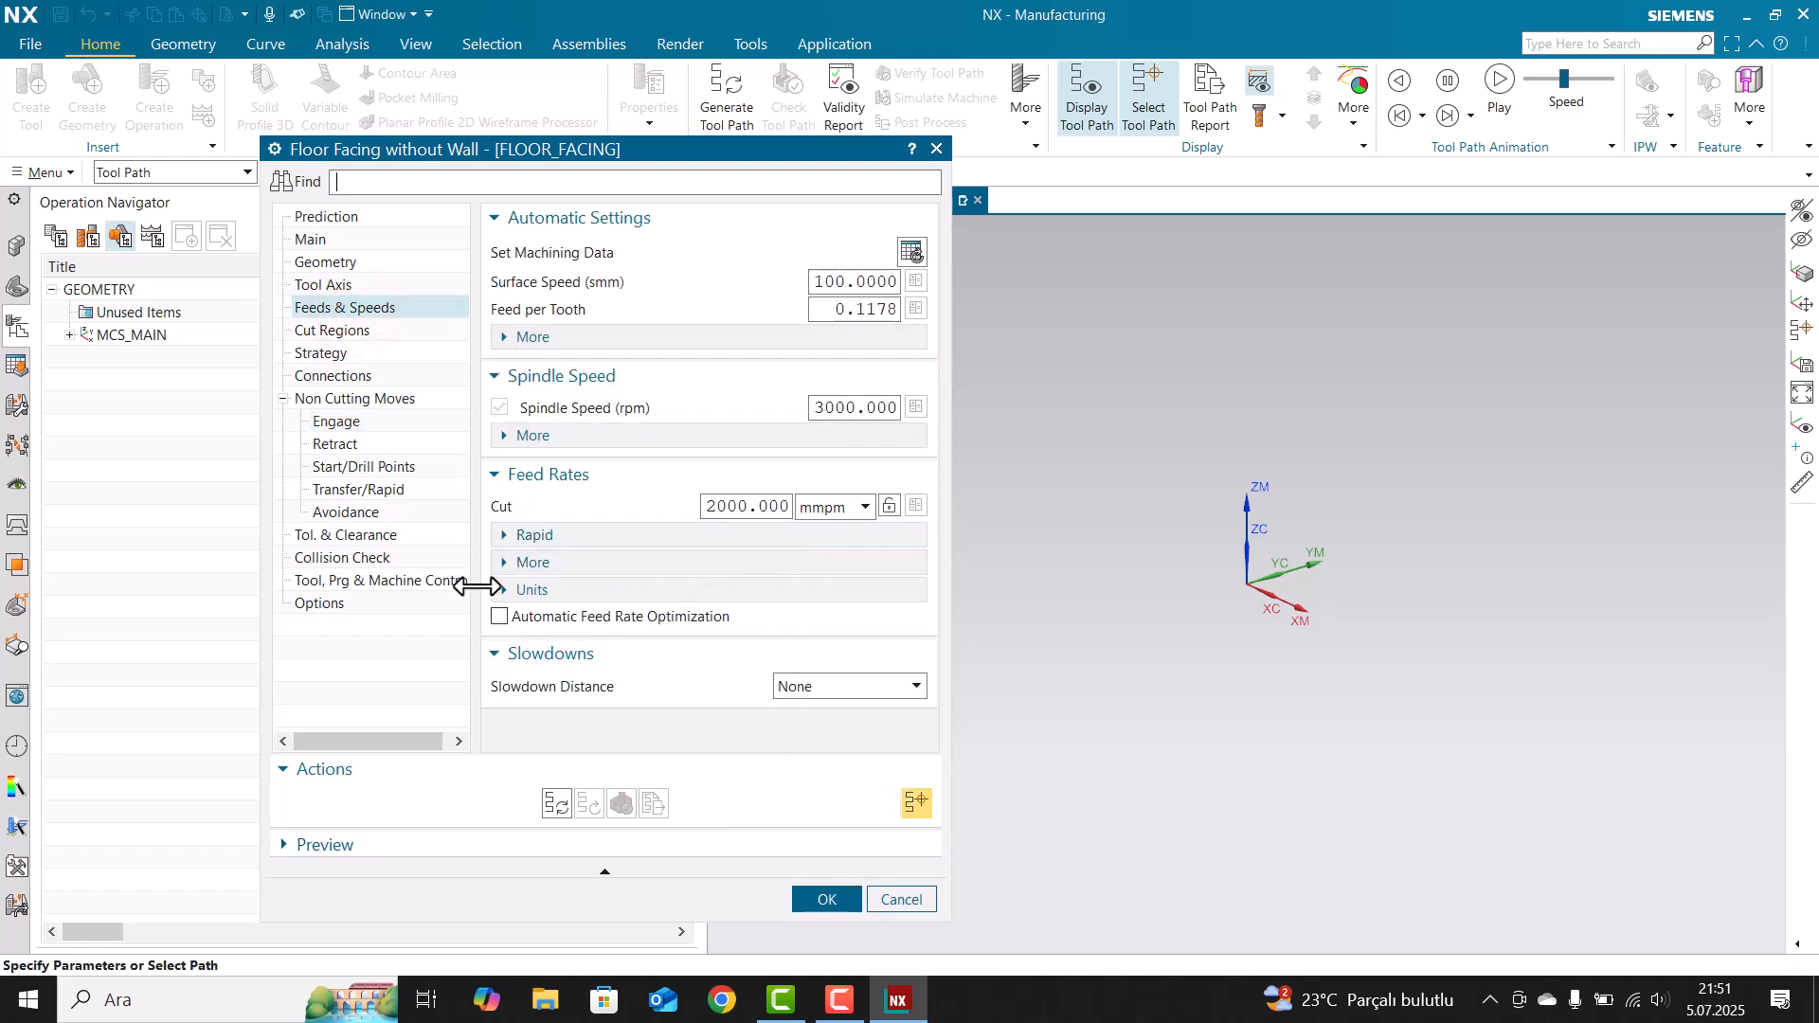
{"action": "type", "text": "10"}
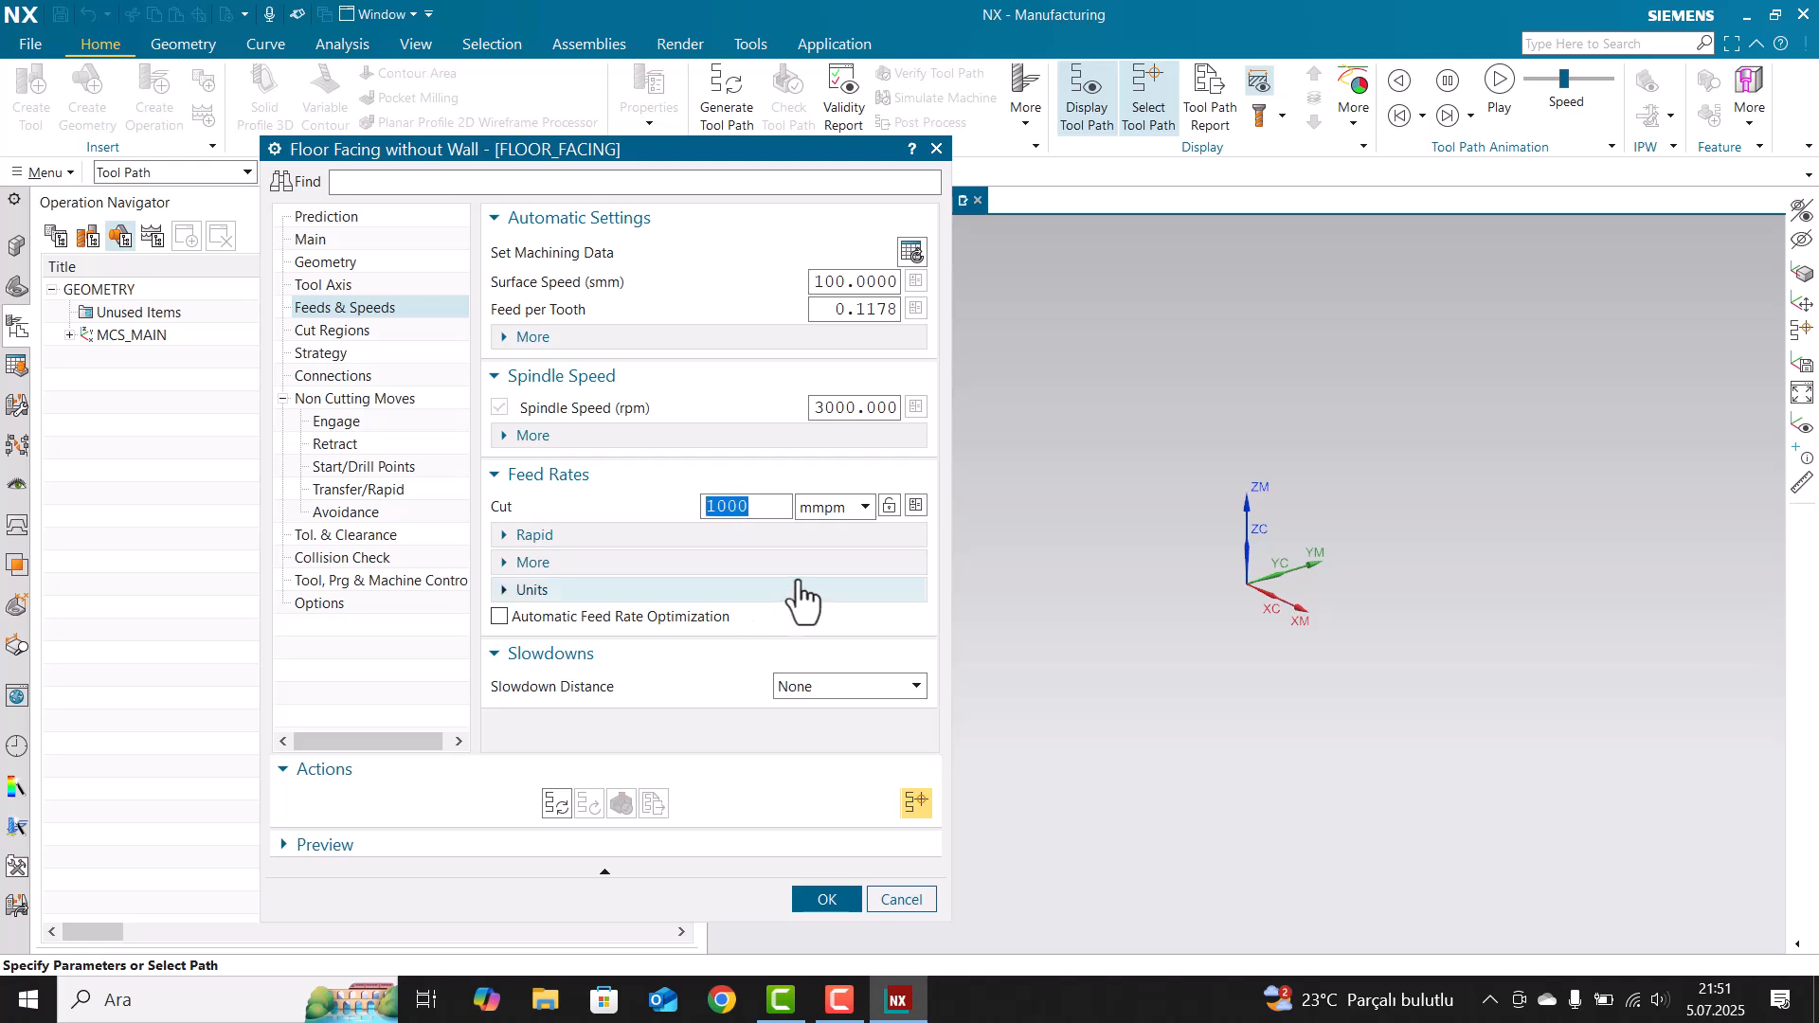
{"action": "left_click", "coordinate": [369, 398]}
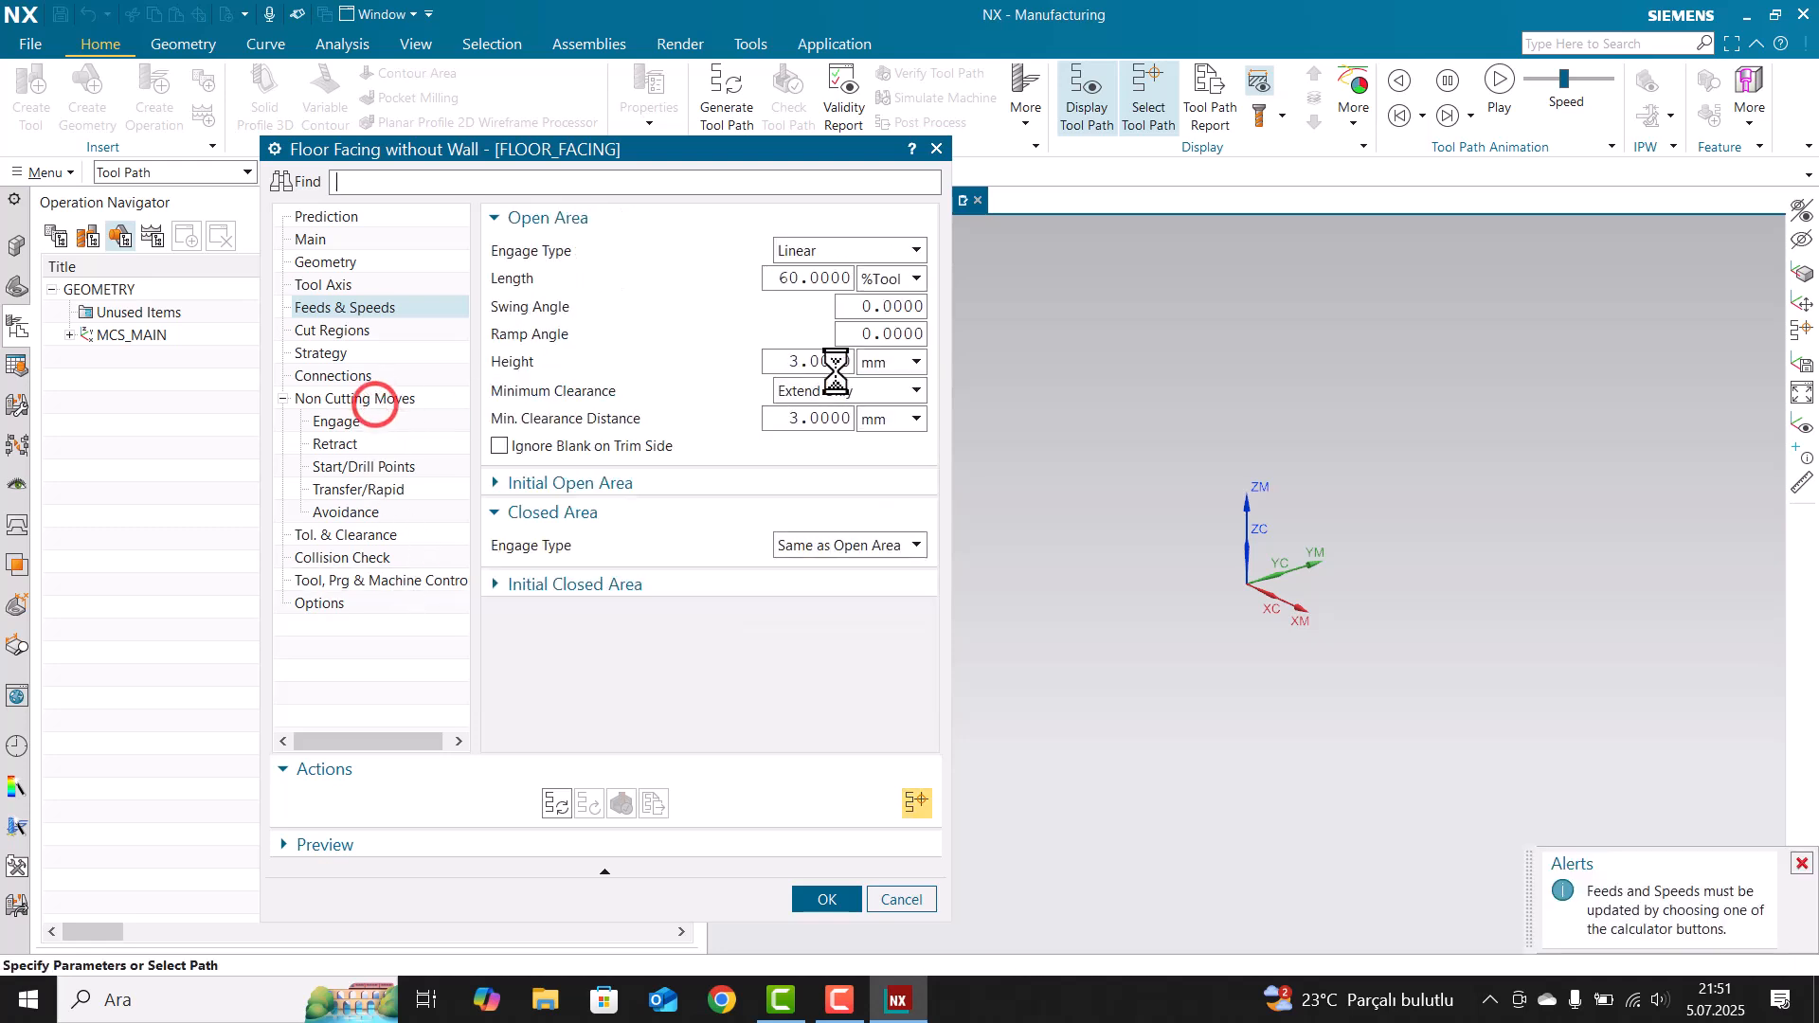
{"action": "left_click", "coordinate": [827, 899]}
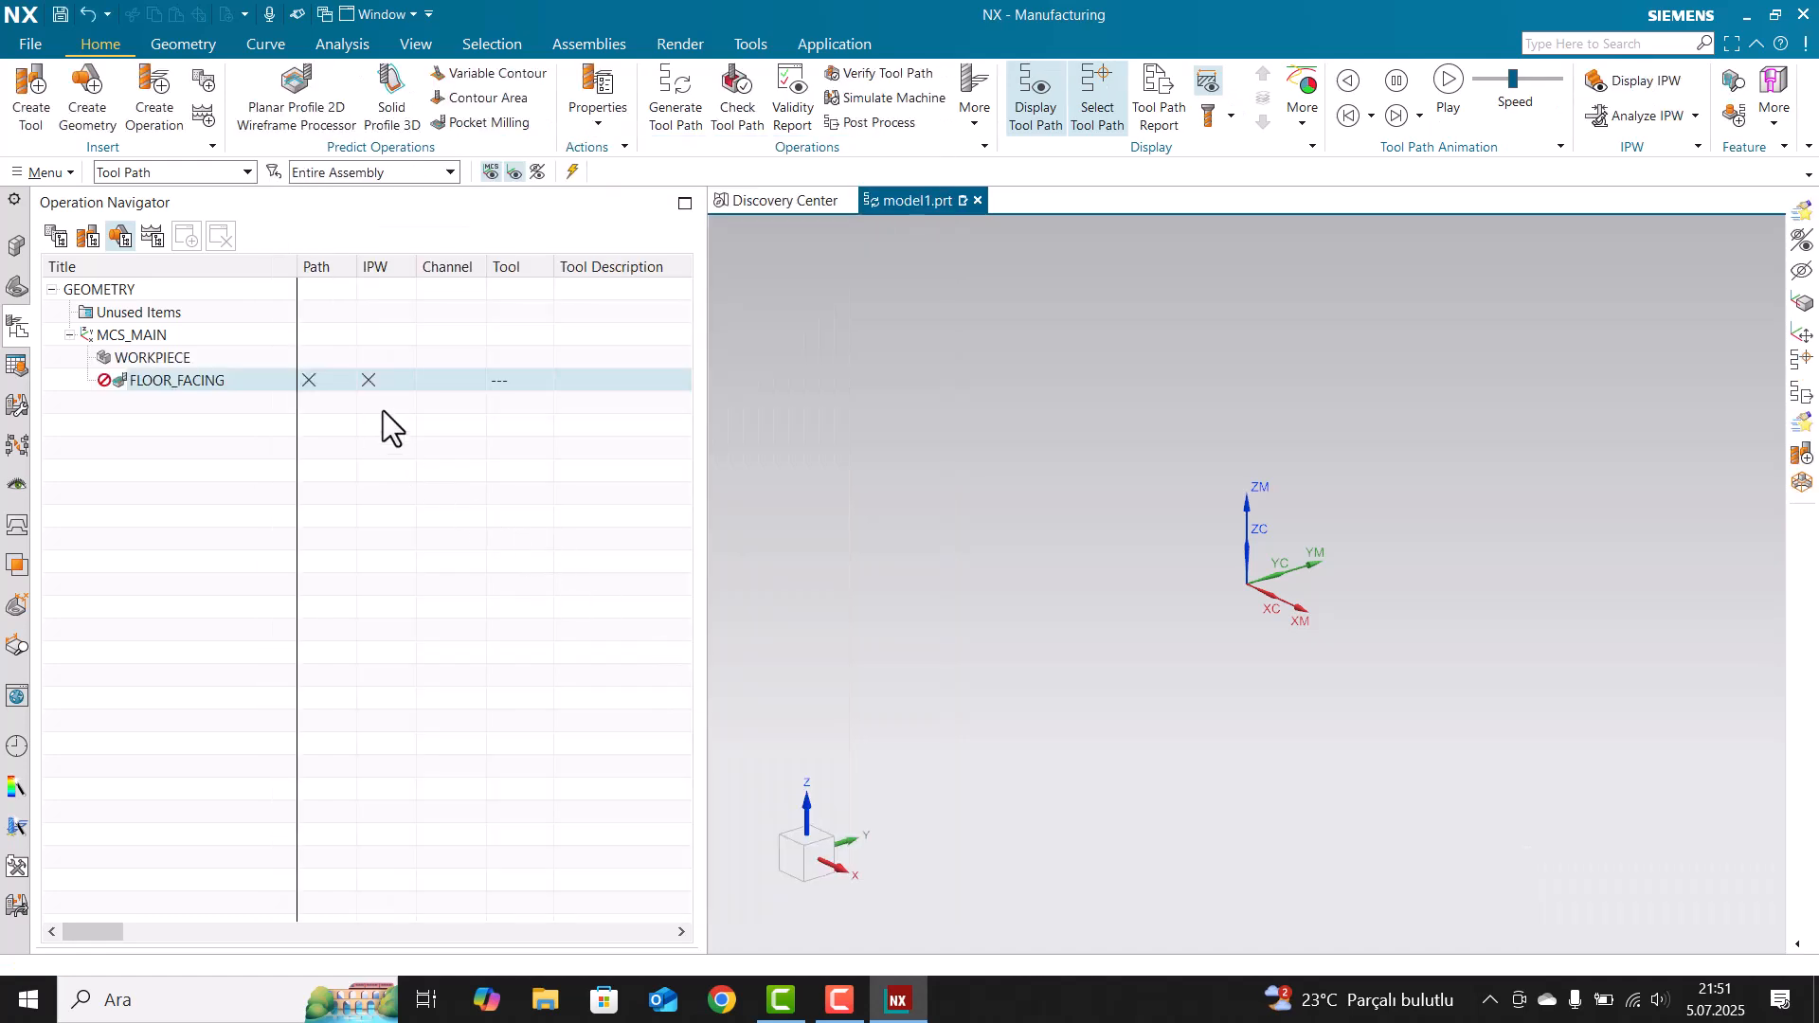
{"action": "left_click", "coordinate": [374, 438]}
{"action": "left_click_drag", "start_coordinate": [383, 376], "coordinate": [417, 392]}
{"action": "left_click", "coordinate": [392, 438]}
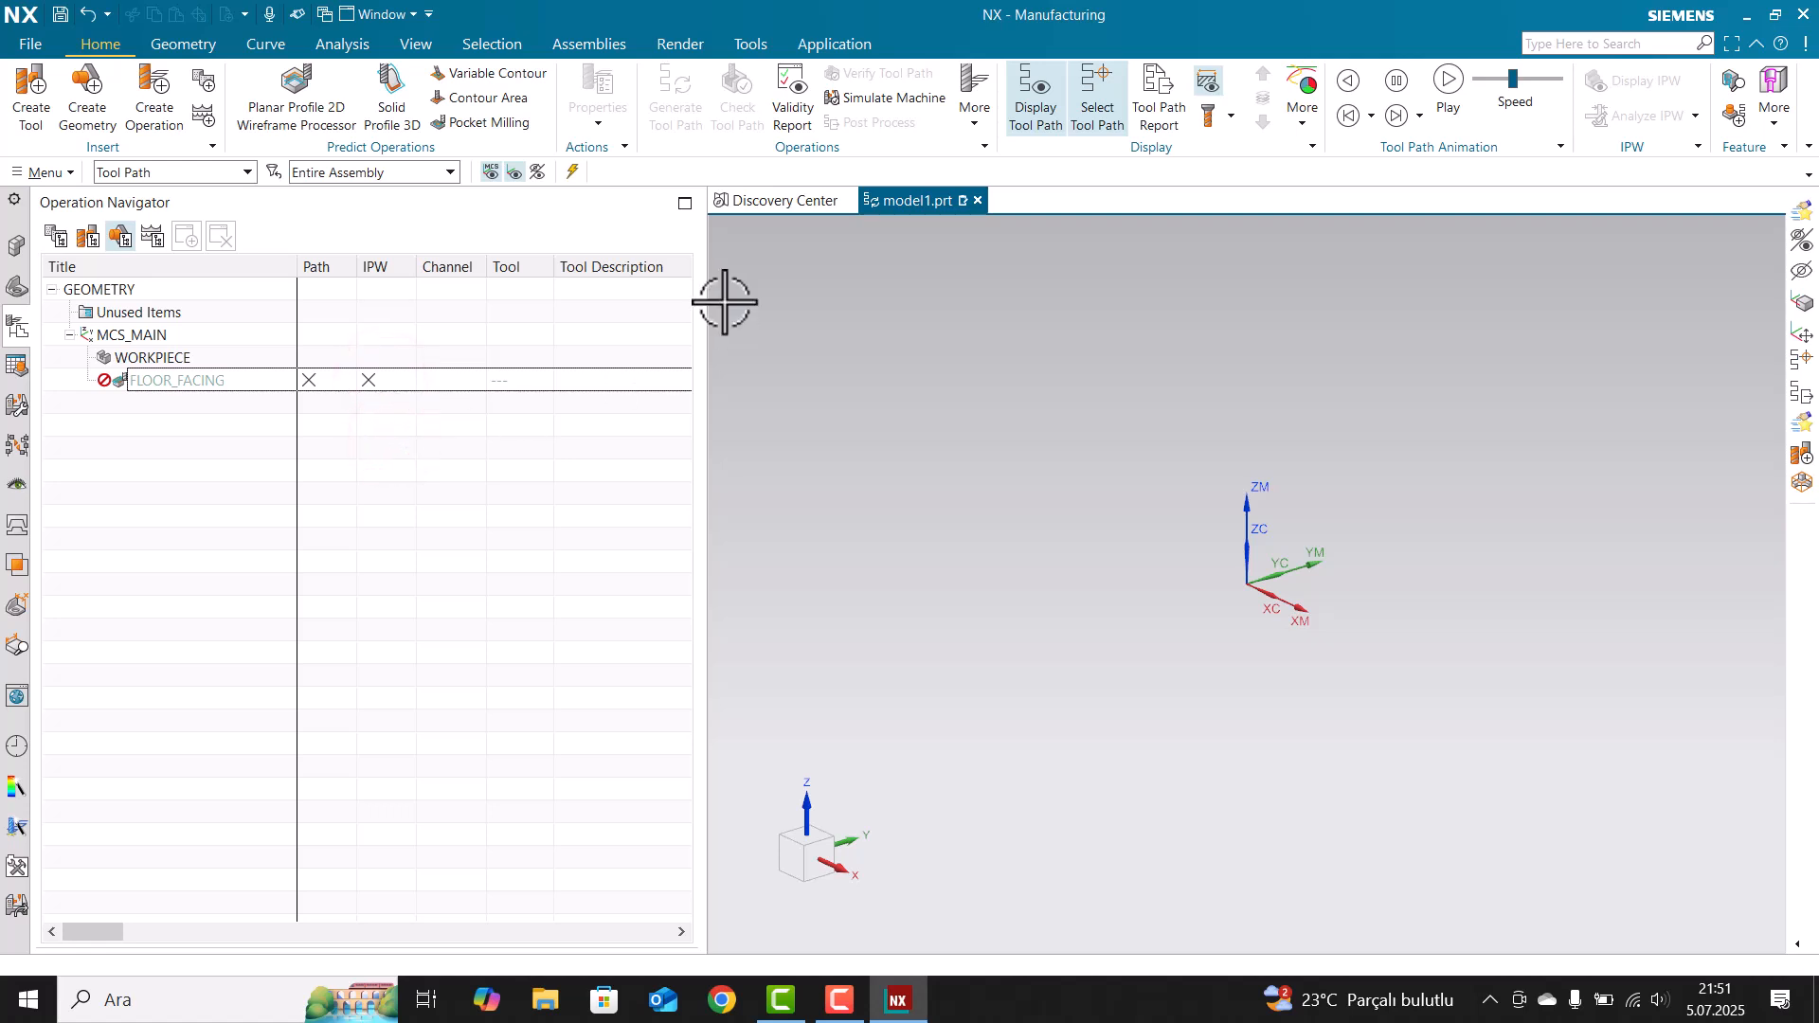